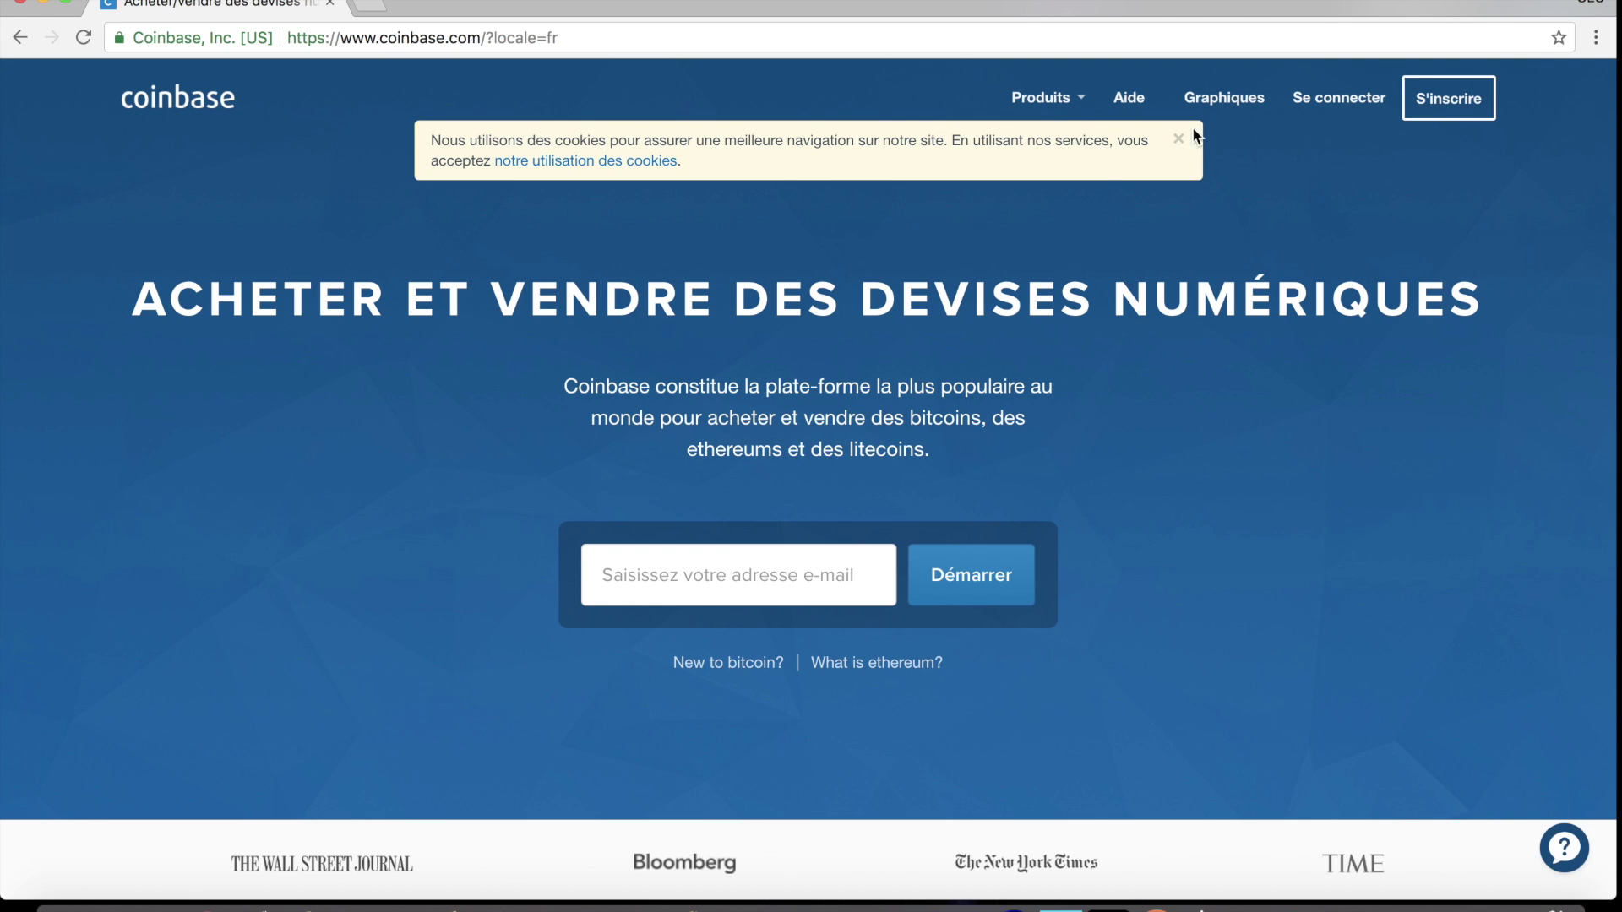
# Step: Dismiss the cookie notice, view the Coinbase sign-up form and go to the existing-account login page
pyautogui.click(1178, 140)
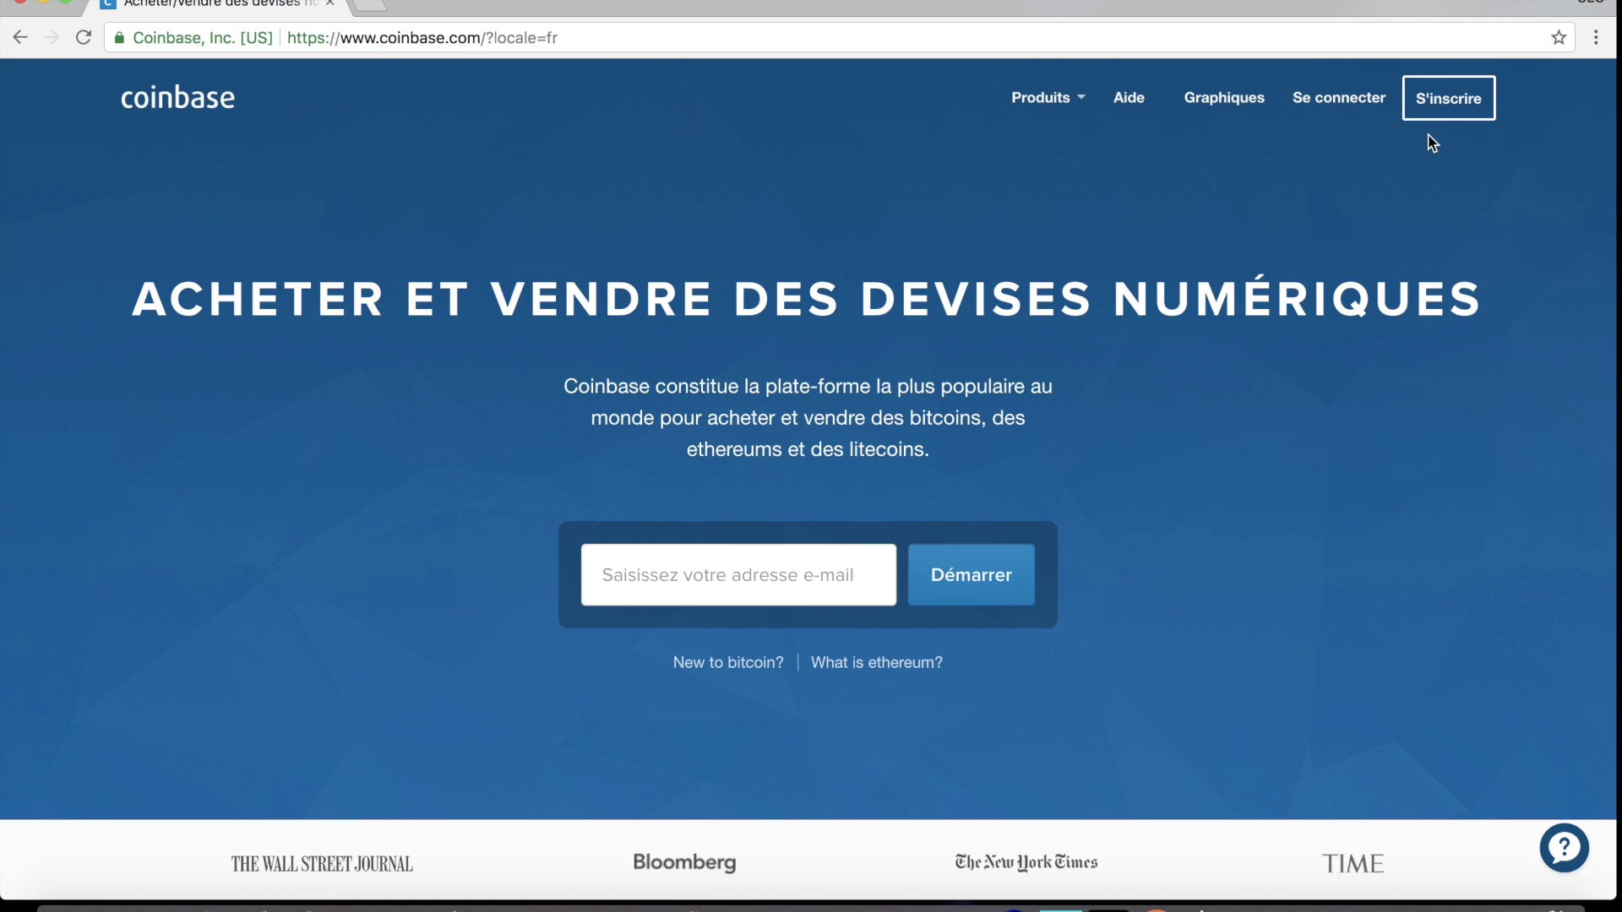
pyautogui.click(1453, 103)
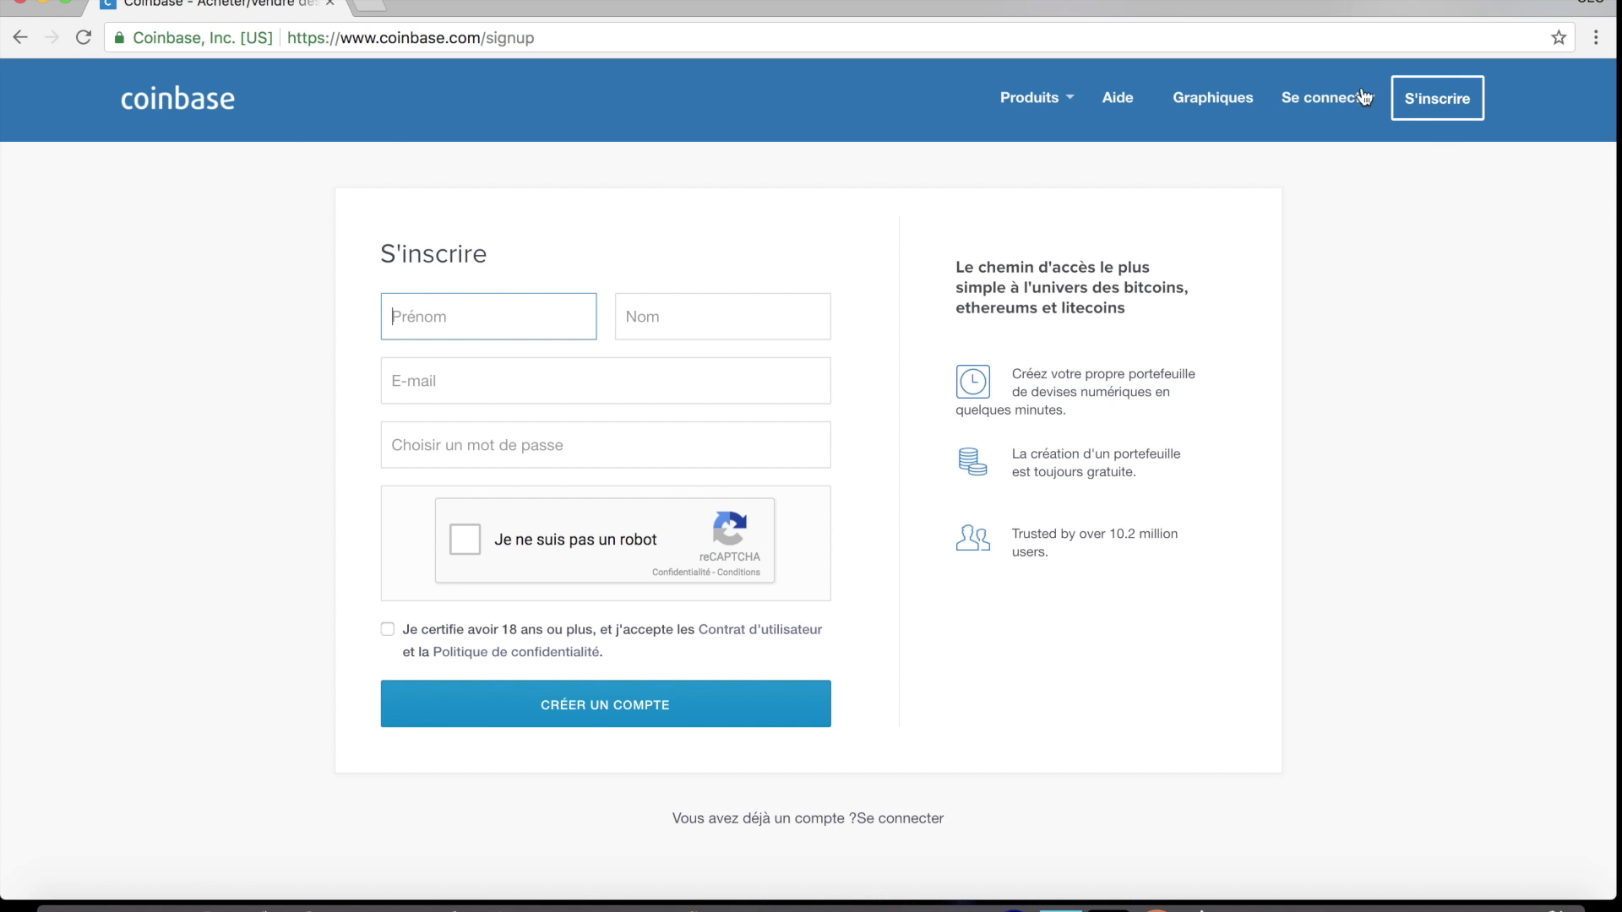
pyautogui.click(1322, 98)
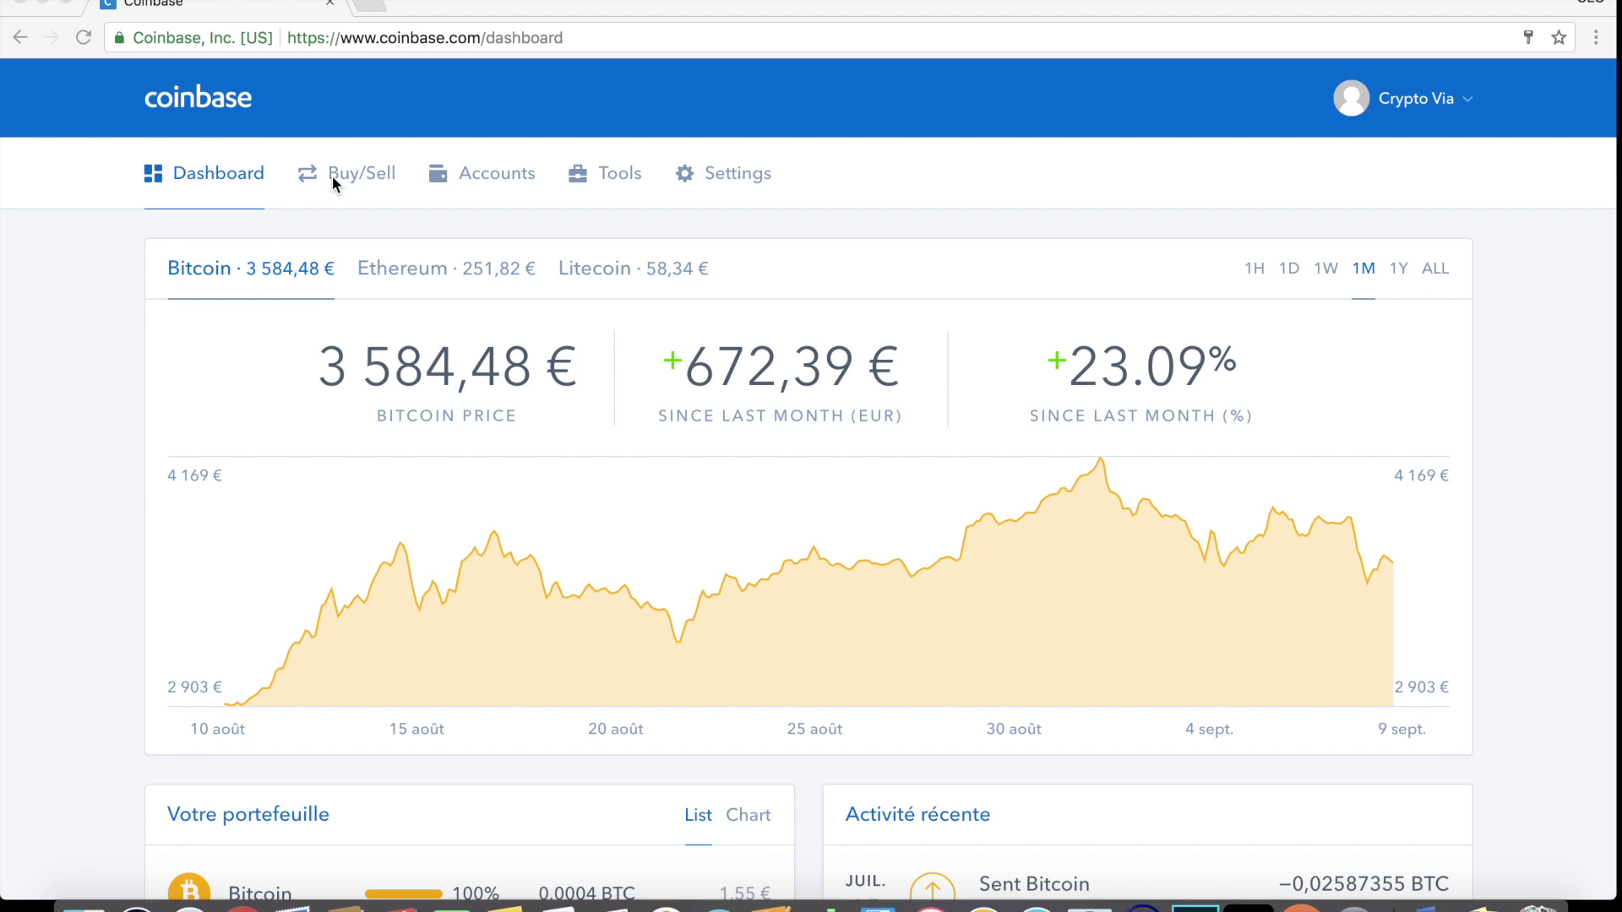
# Step: Open the Bitcoin purchase form and set the amount to buy to 100 EUR
pyautogui.click(344, 169)
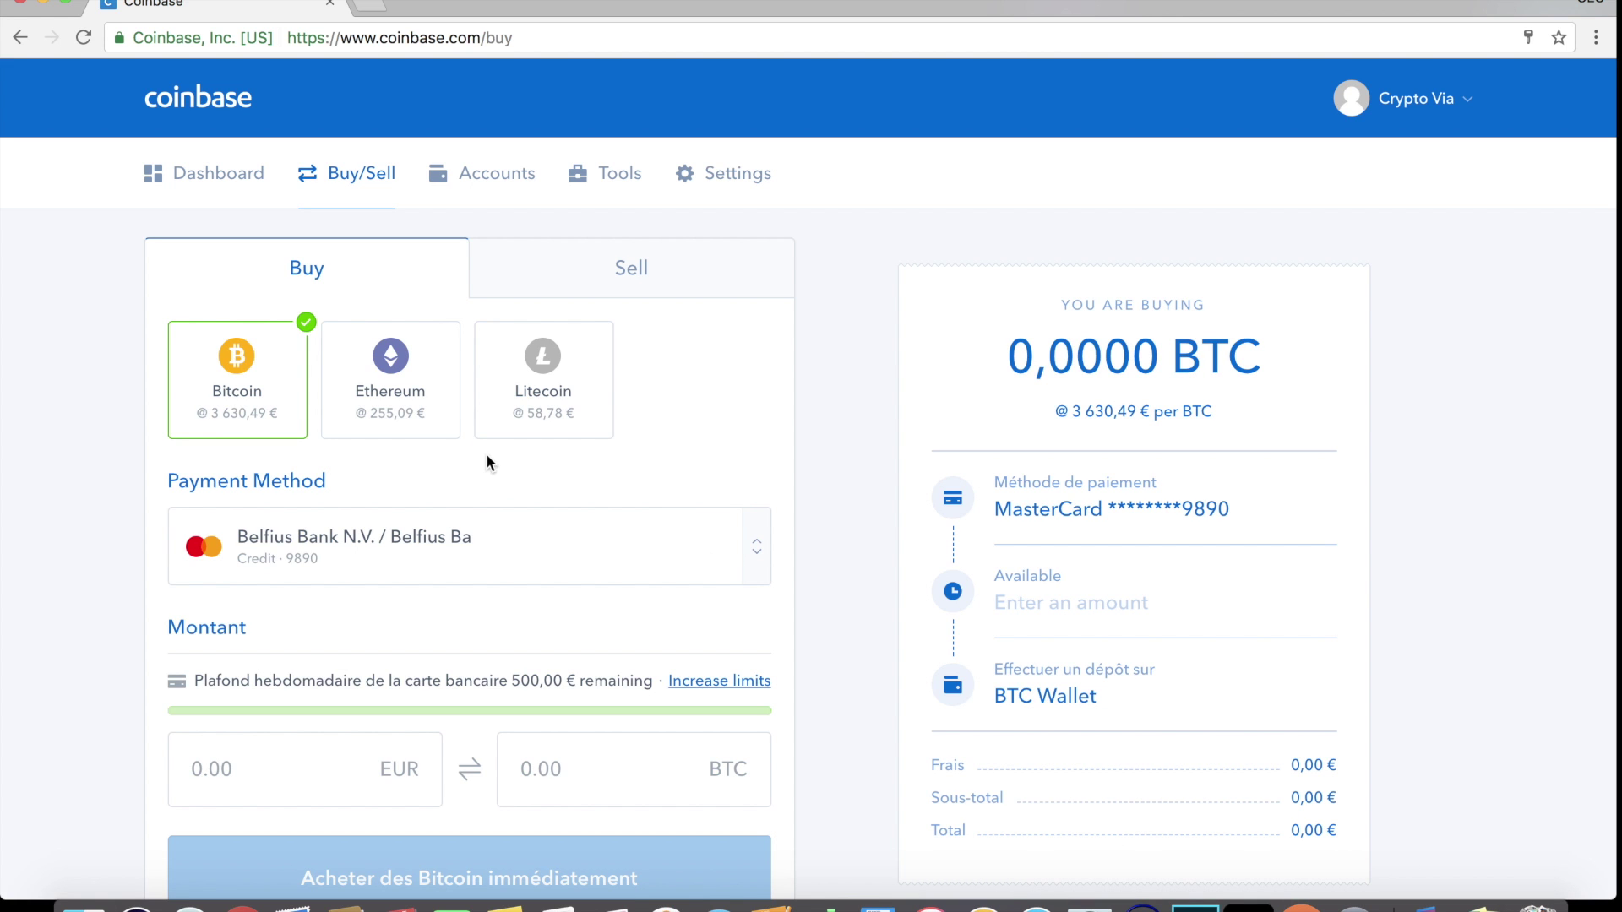
pyautogui.scroll(-2, 338, 338)
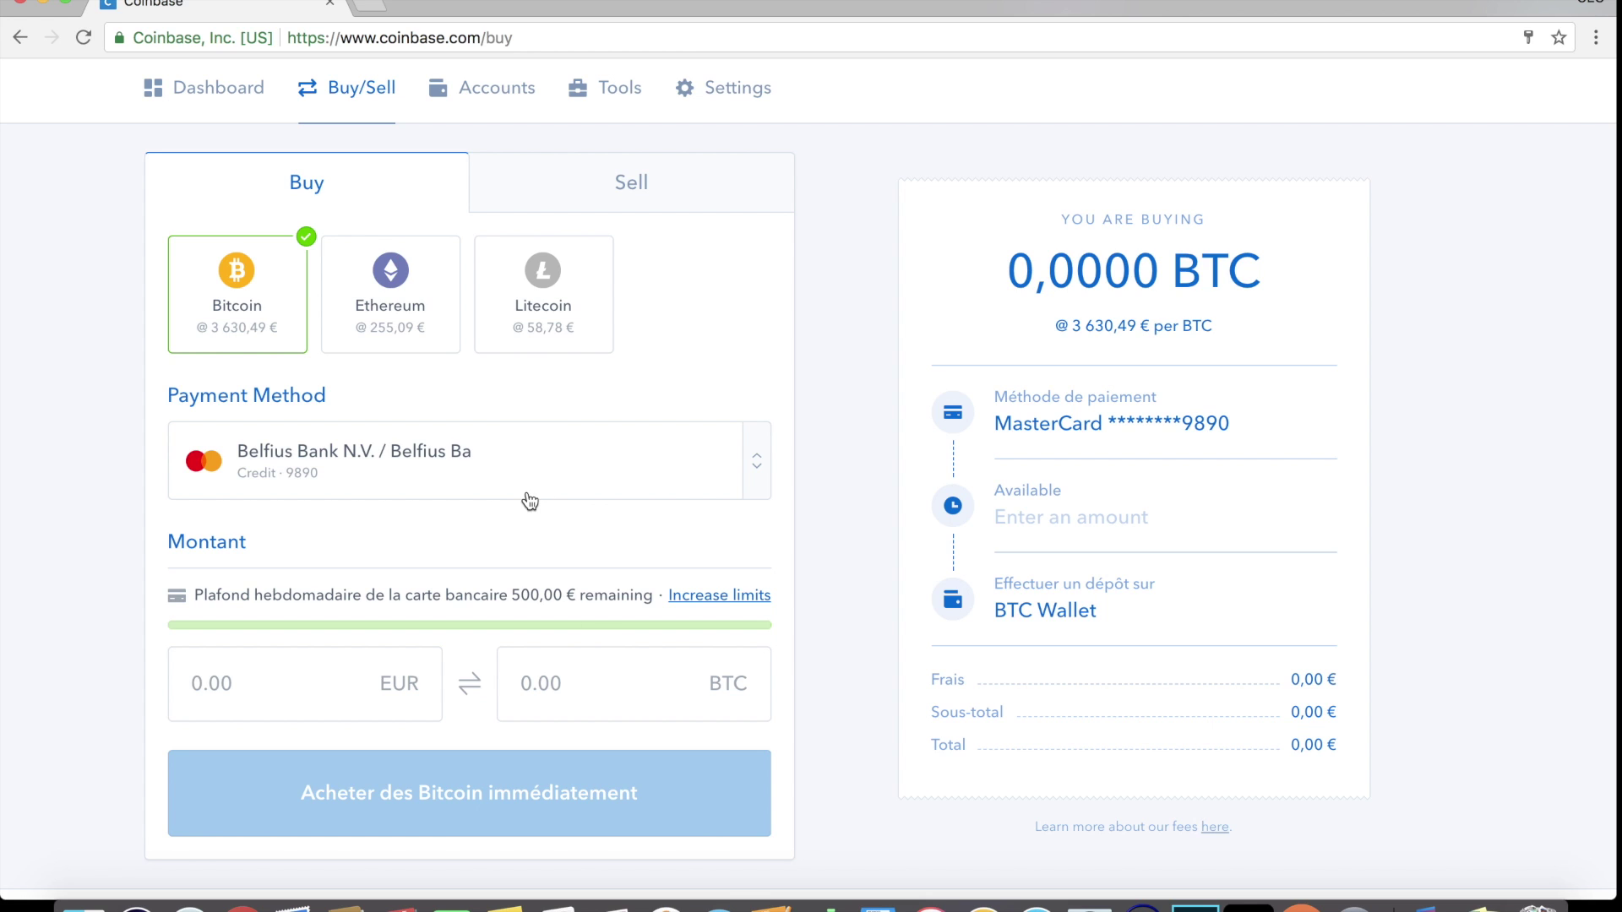
pyautogui.click(353, 689)
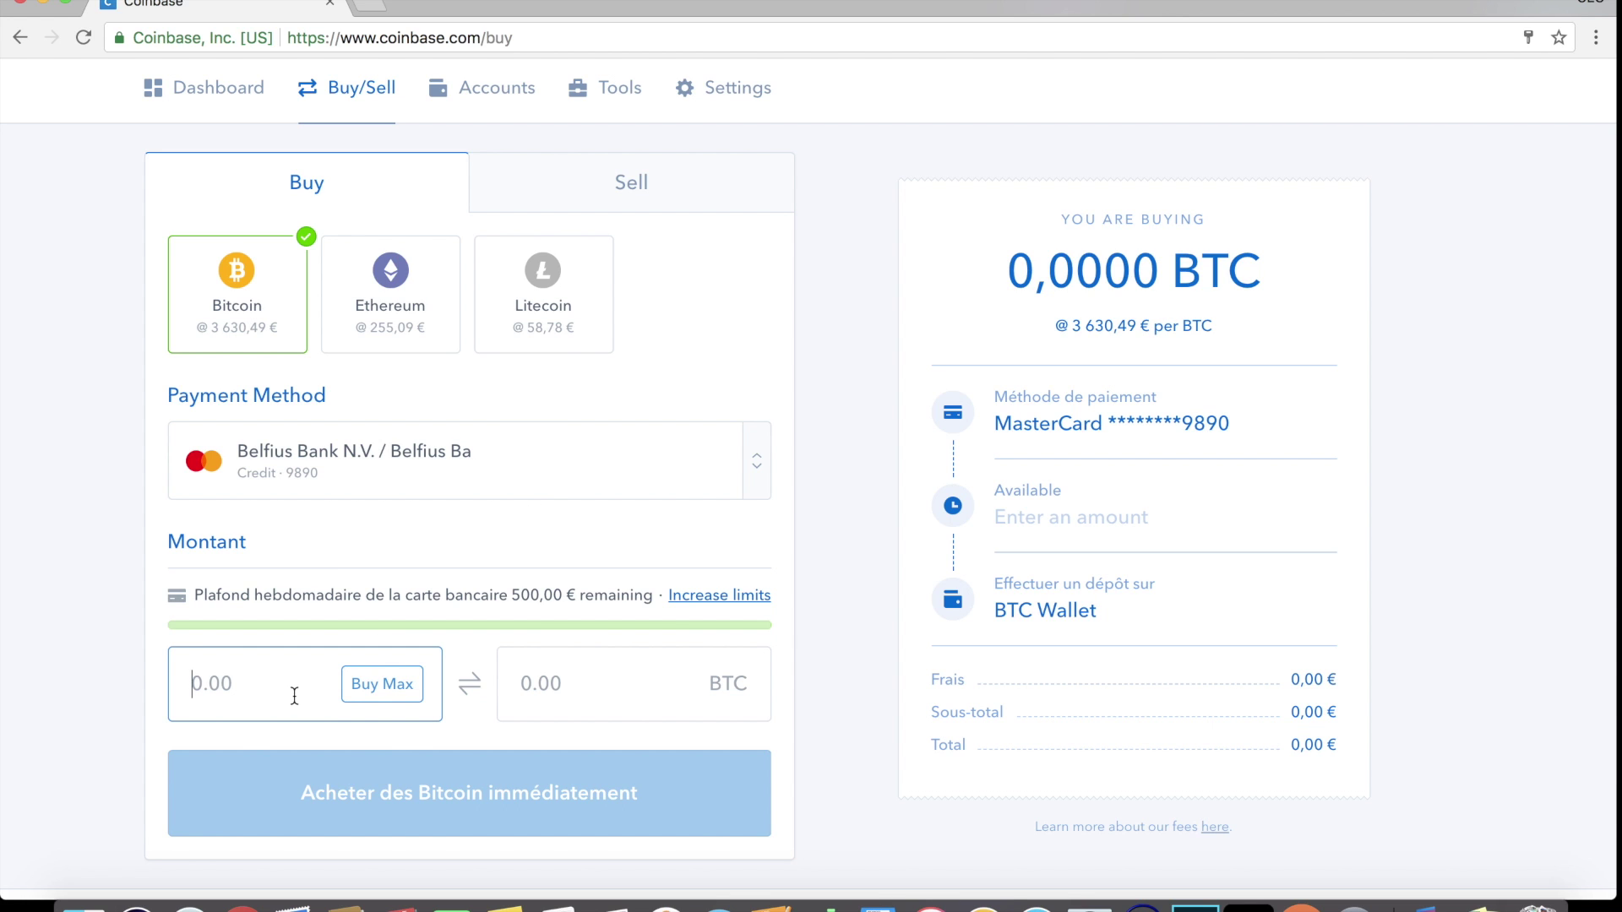
pyautogui.write('100')
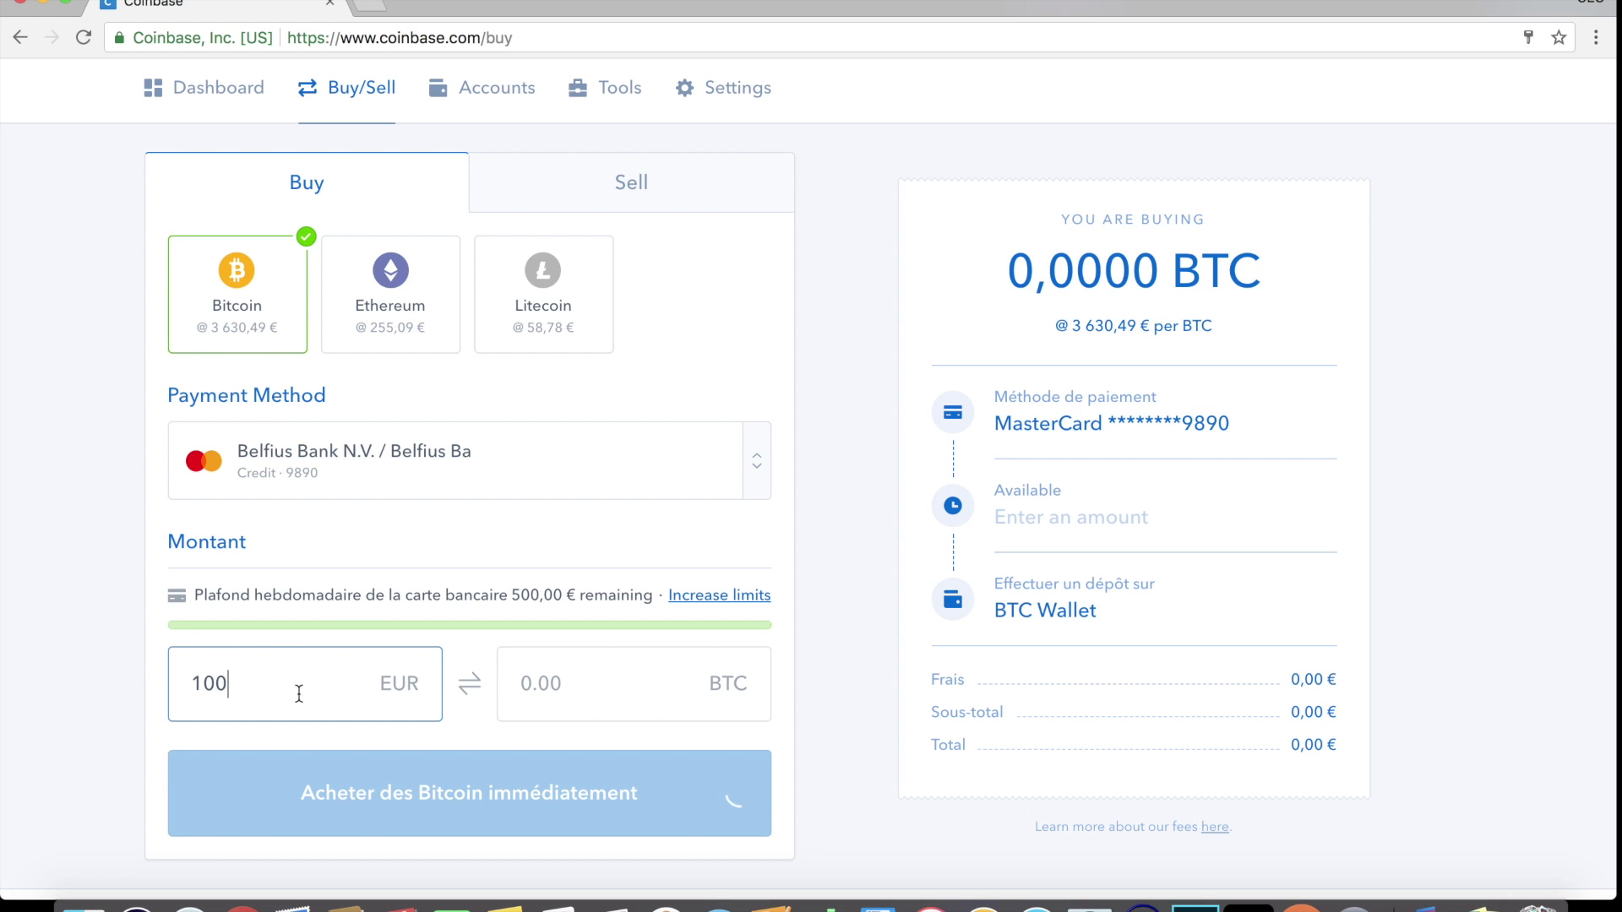
# Step: Examine the equivalent BTC amount, the price per BTC and the order summary of the Bitcoin purchase
pyautogui.click(647, 680)
pyautogui.moveTo(647, 680); pyautogui.dragTo(512, 682)
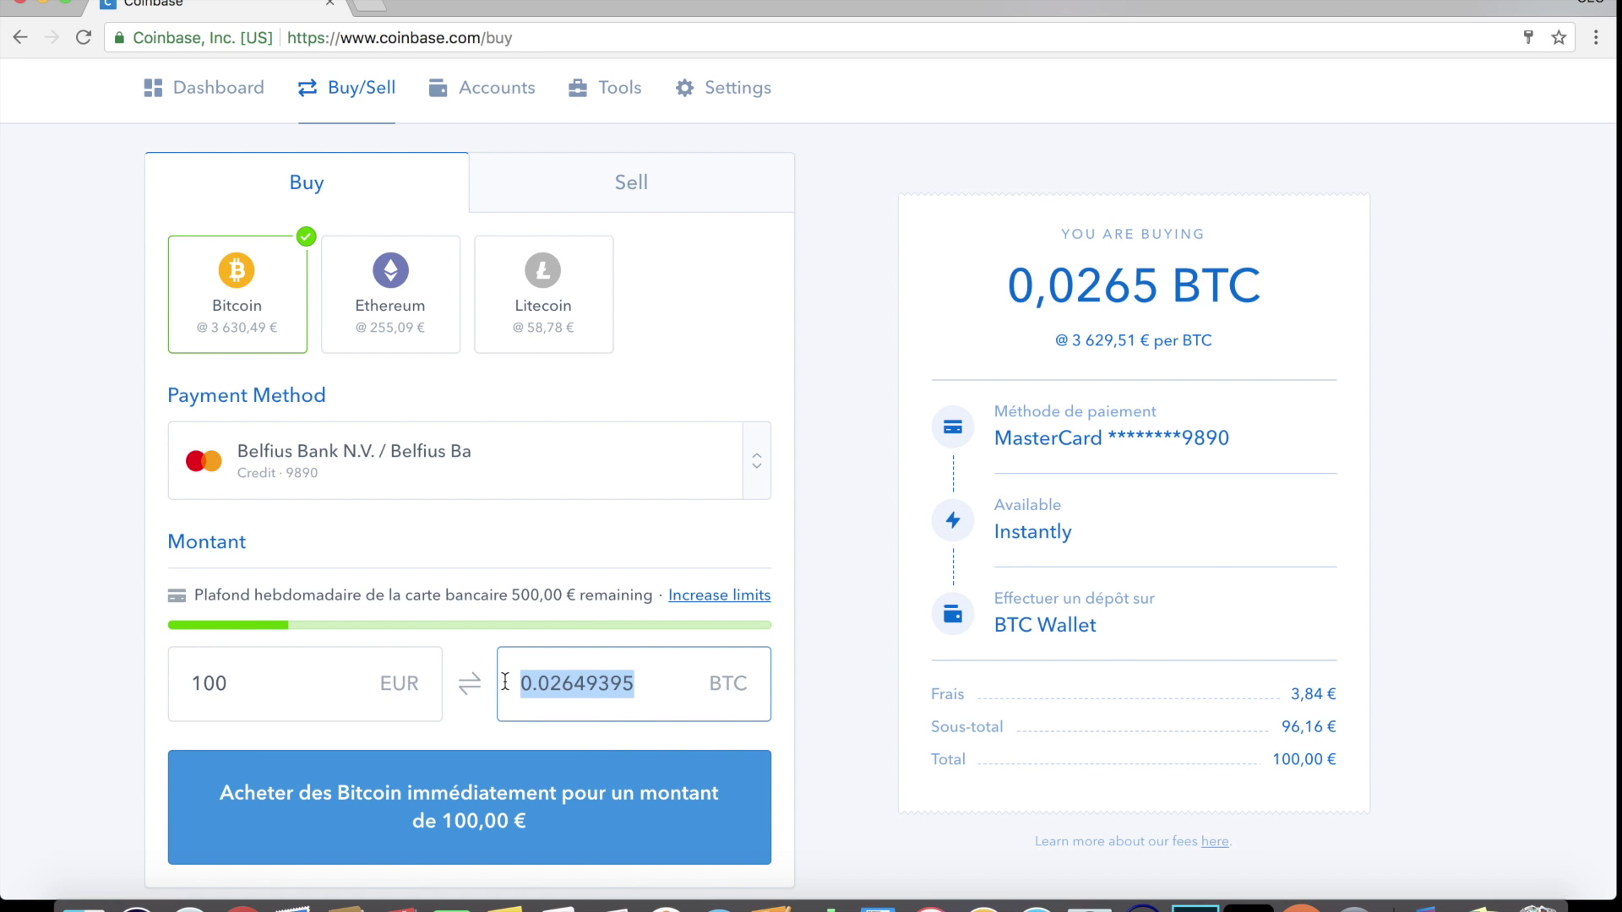
pyautogui.click(619, 684)
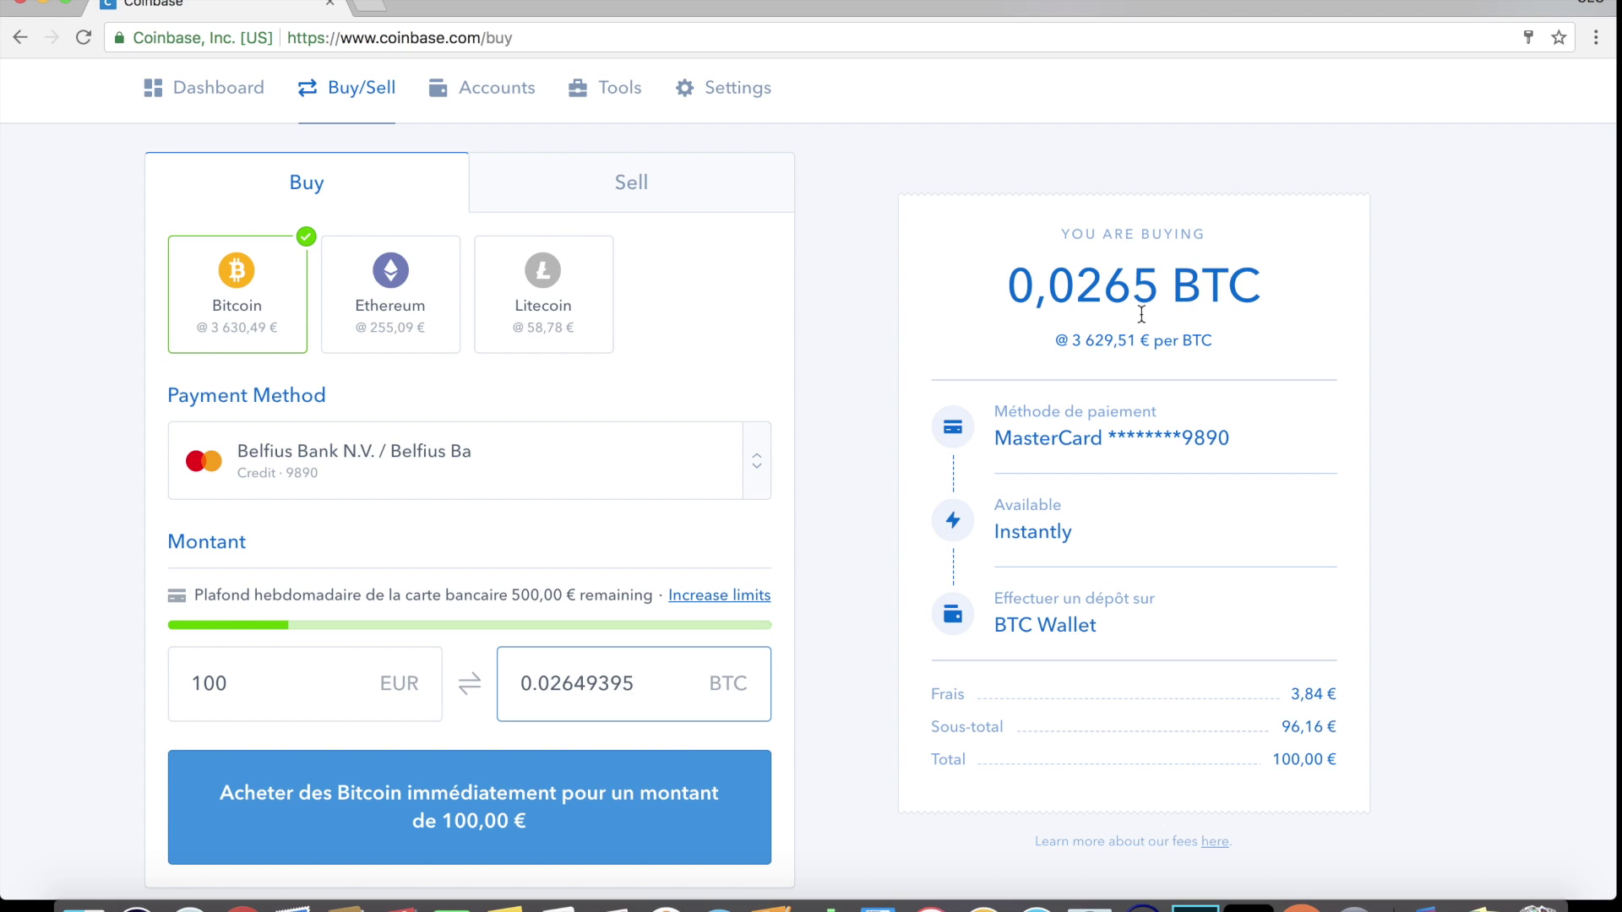
pyautogui.moveTo(1056, 341); pyautogui.dragTo(1209, 347)
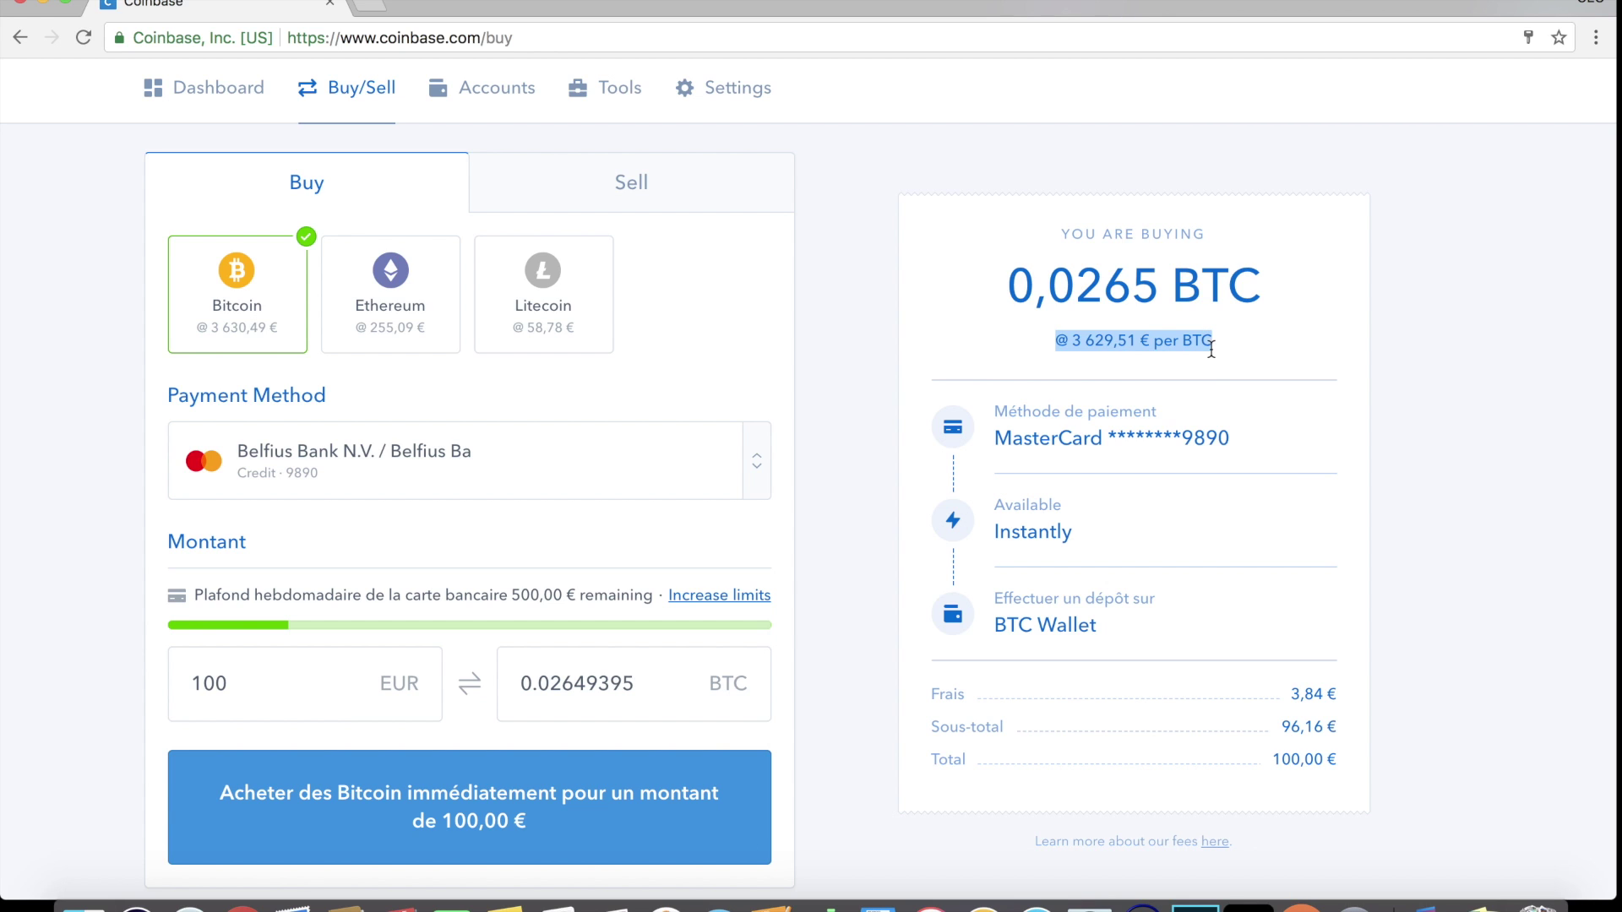
pyautogui.click(954, 365)
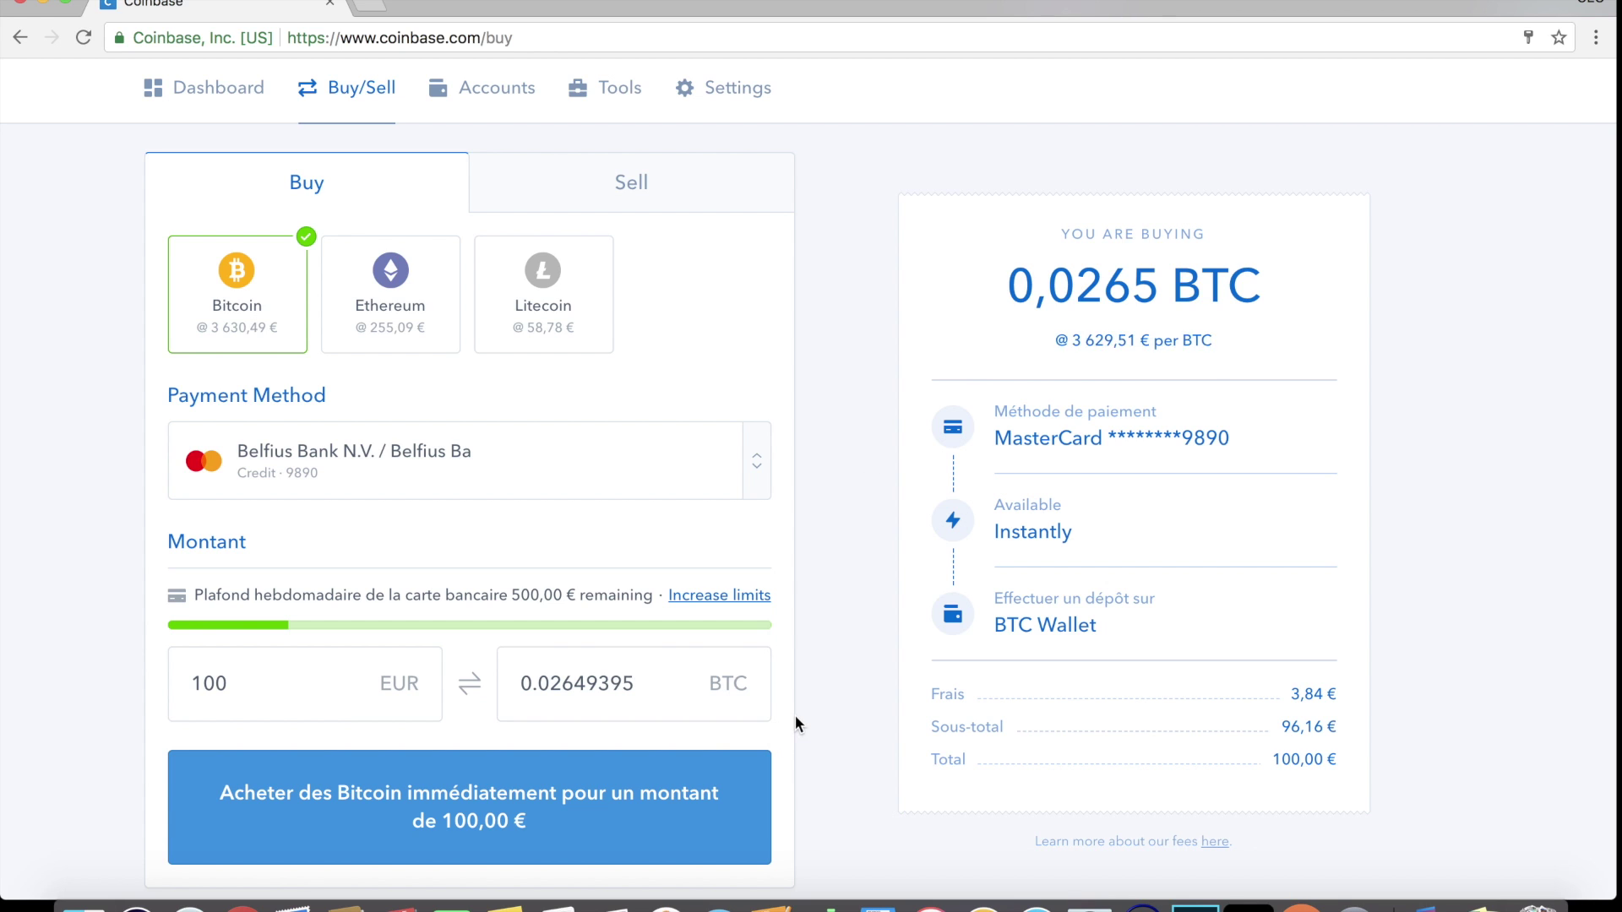
pyautogui.scroll(-2, 707, 633)
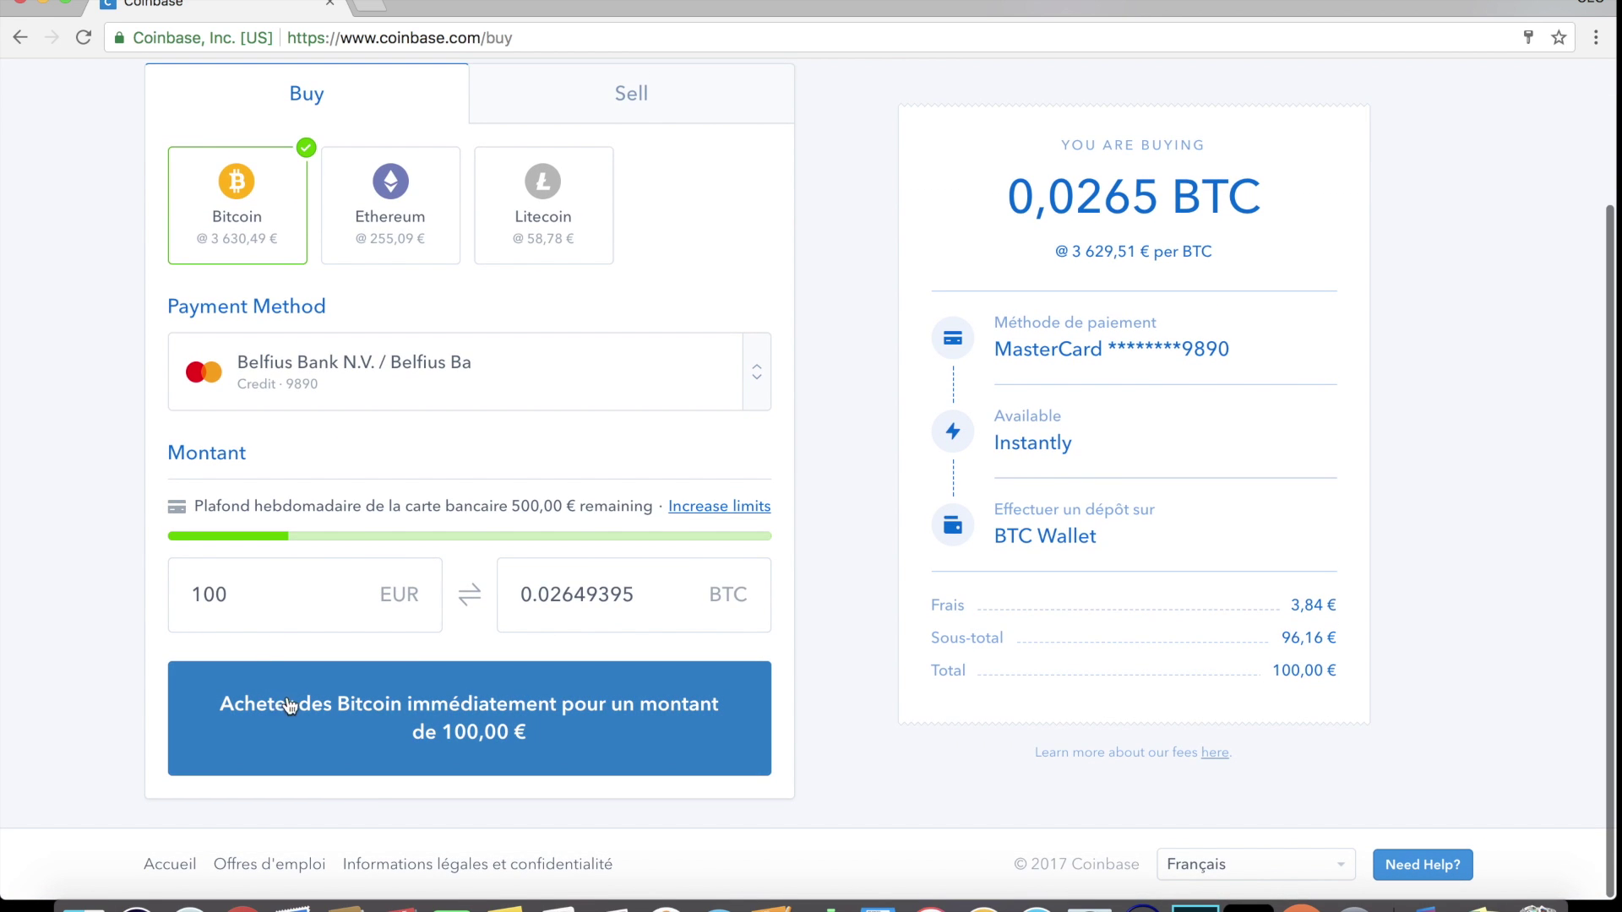
pyautogui.scroll(1, 492, 493)
pyautogui.scroll(1, 493, 493)
pyautogui.scroll(-1, 492, 493)
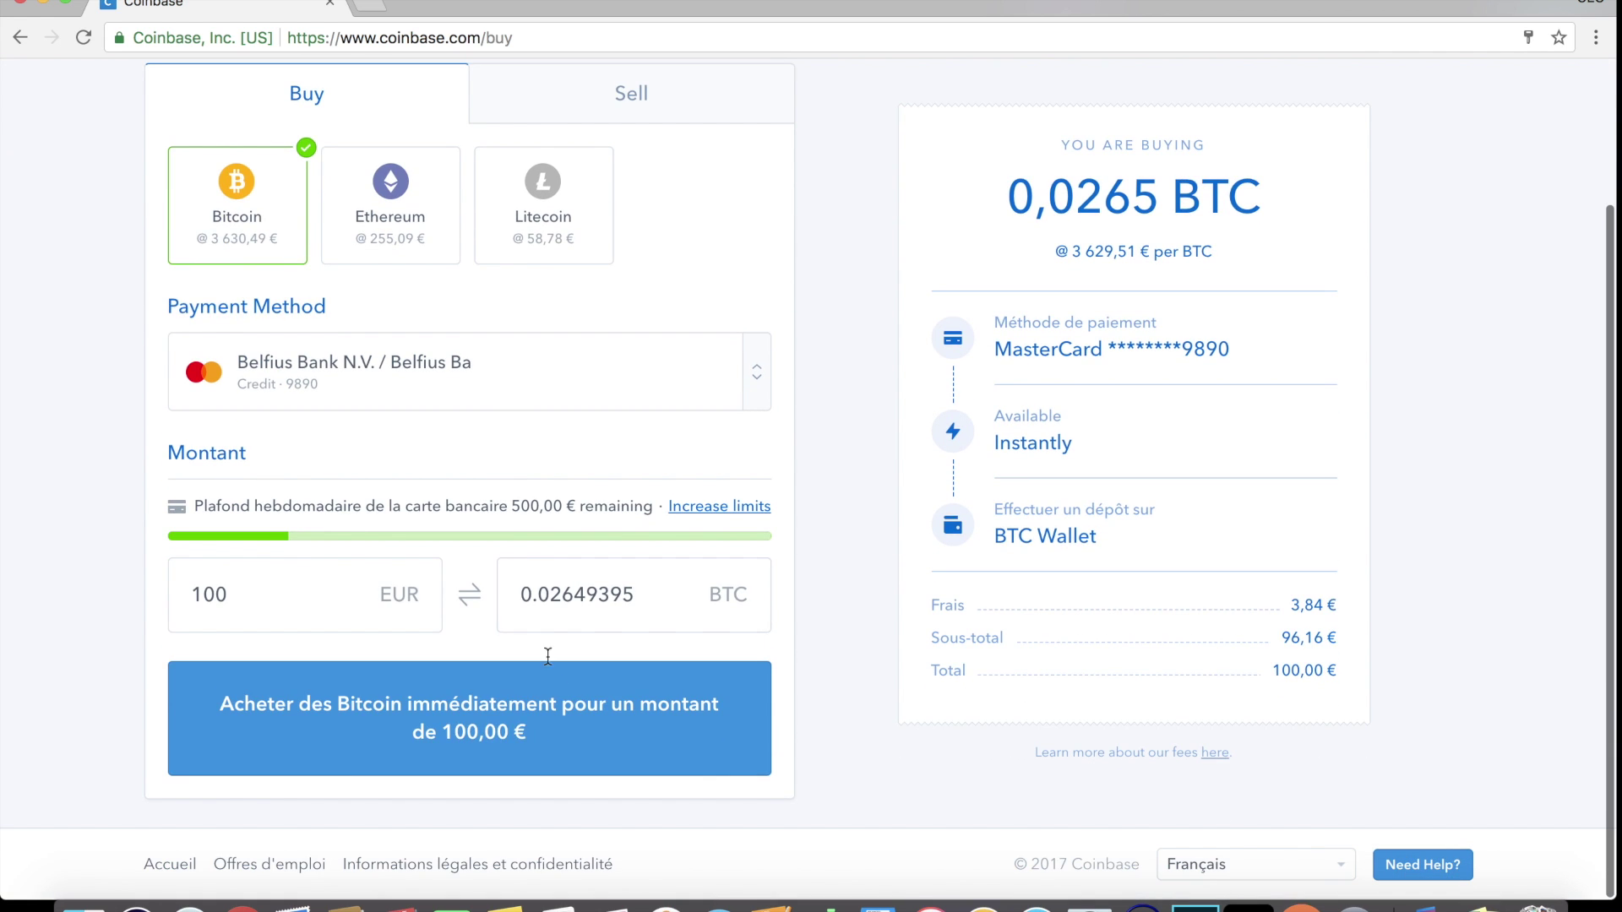
pyautogui.scroll(3, 529, 467)
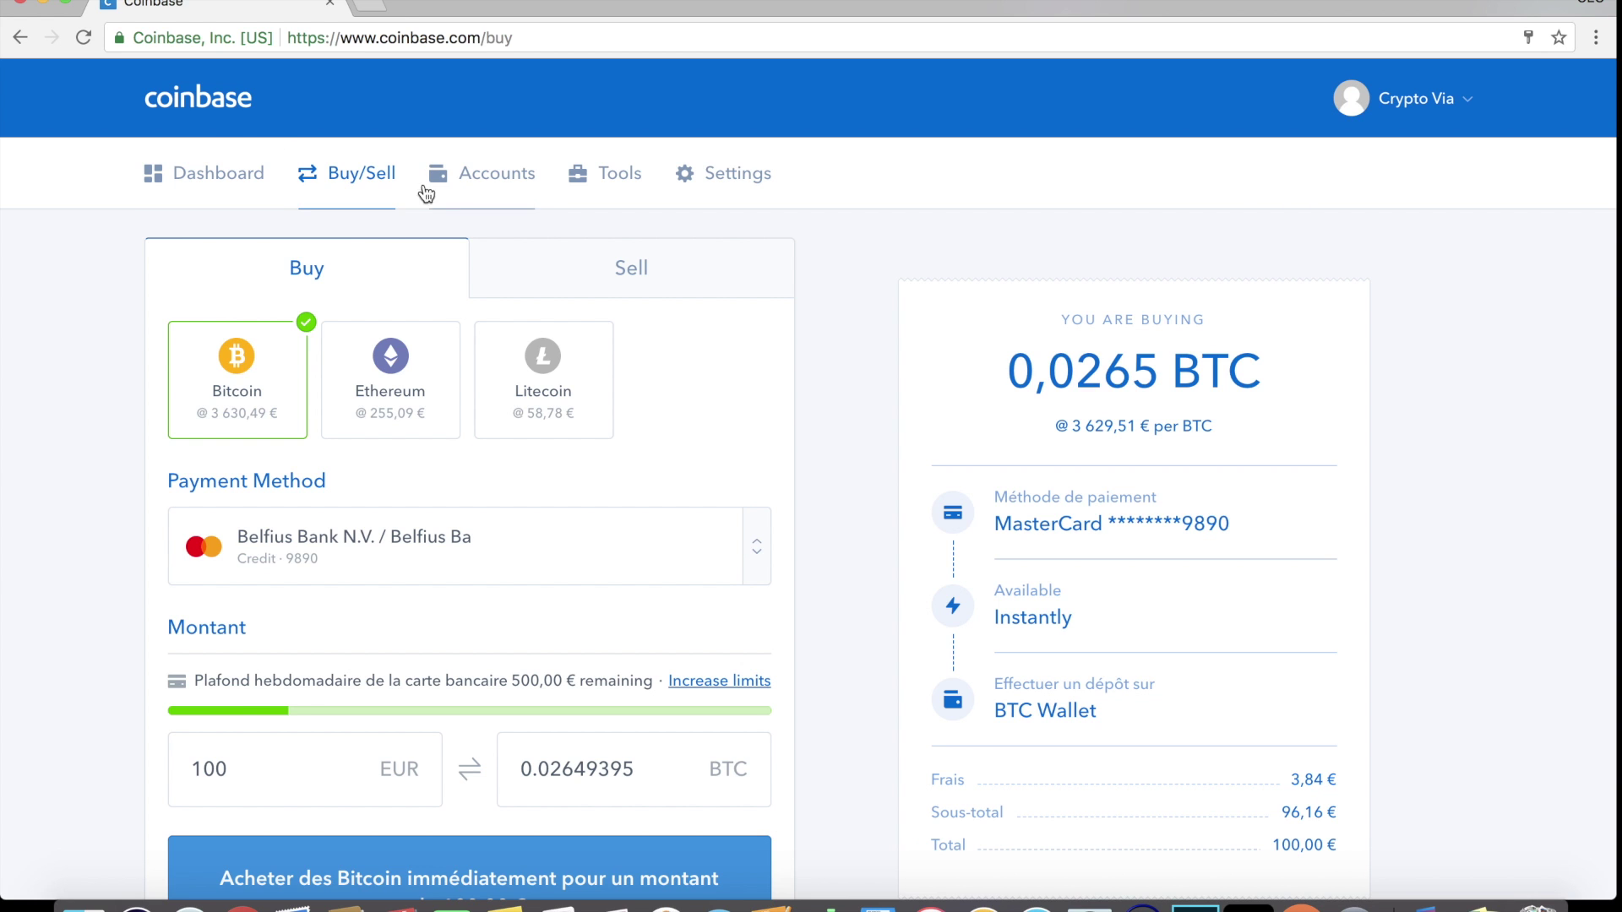
# Step: Search for bittrex in a new browser tab, open the official Bittrex site and dismiss the translation offer
pyautogui.click(374, 6)
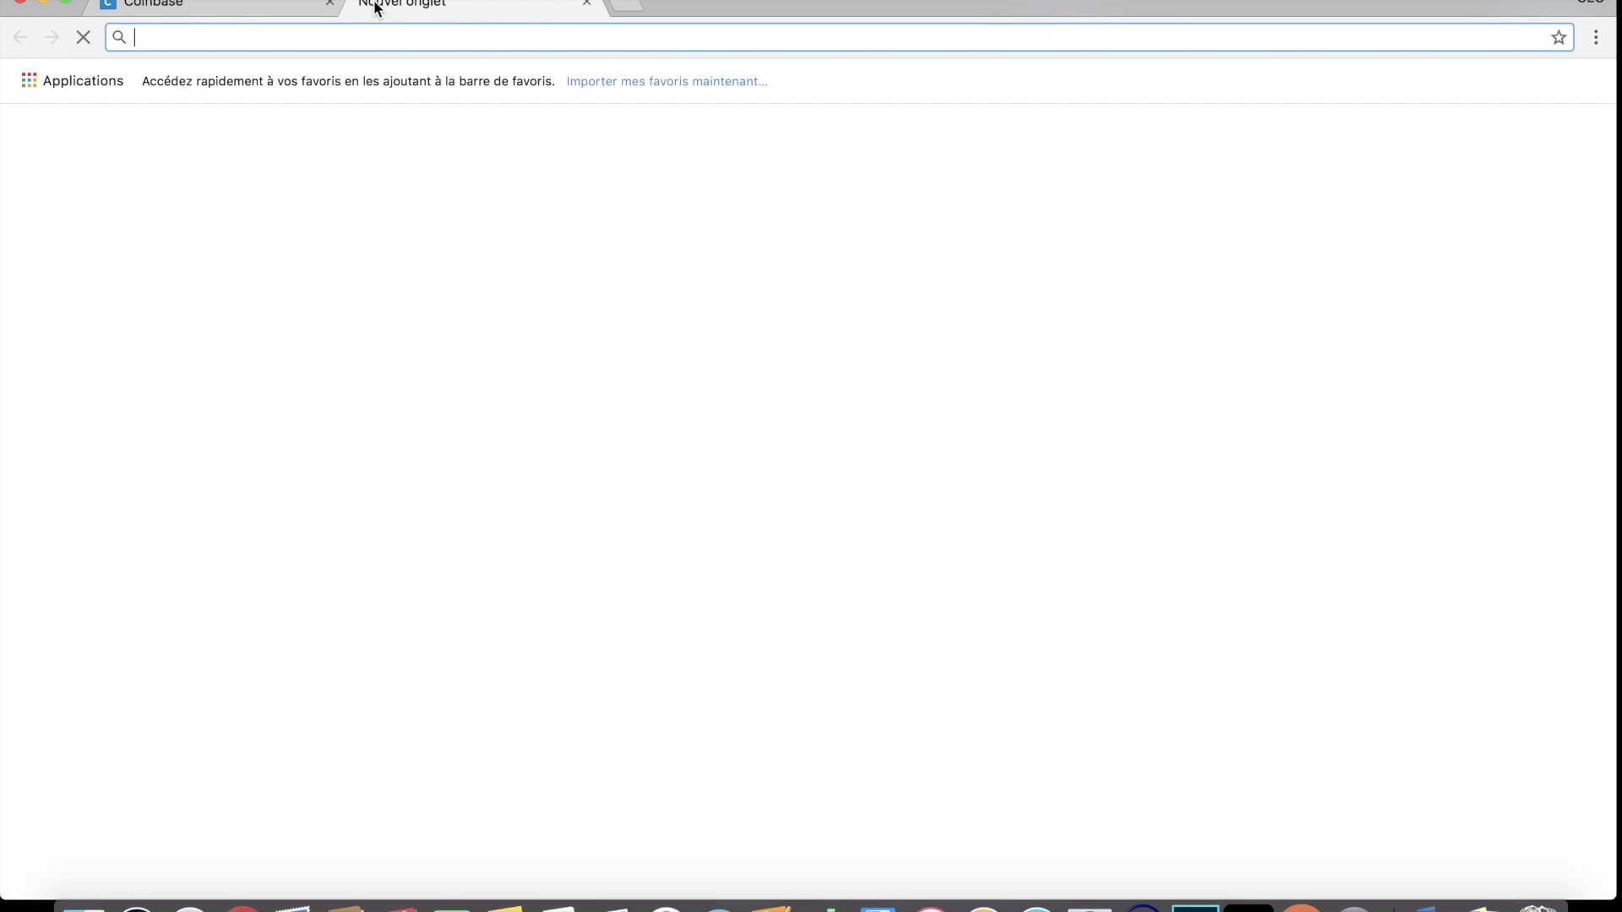
pyautogui.click(682, 439)
pyautogui.write('bittrex')
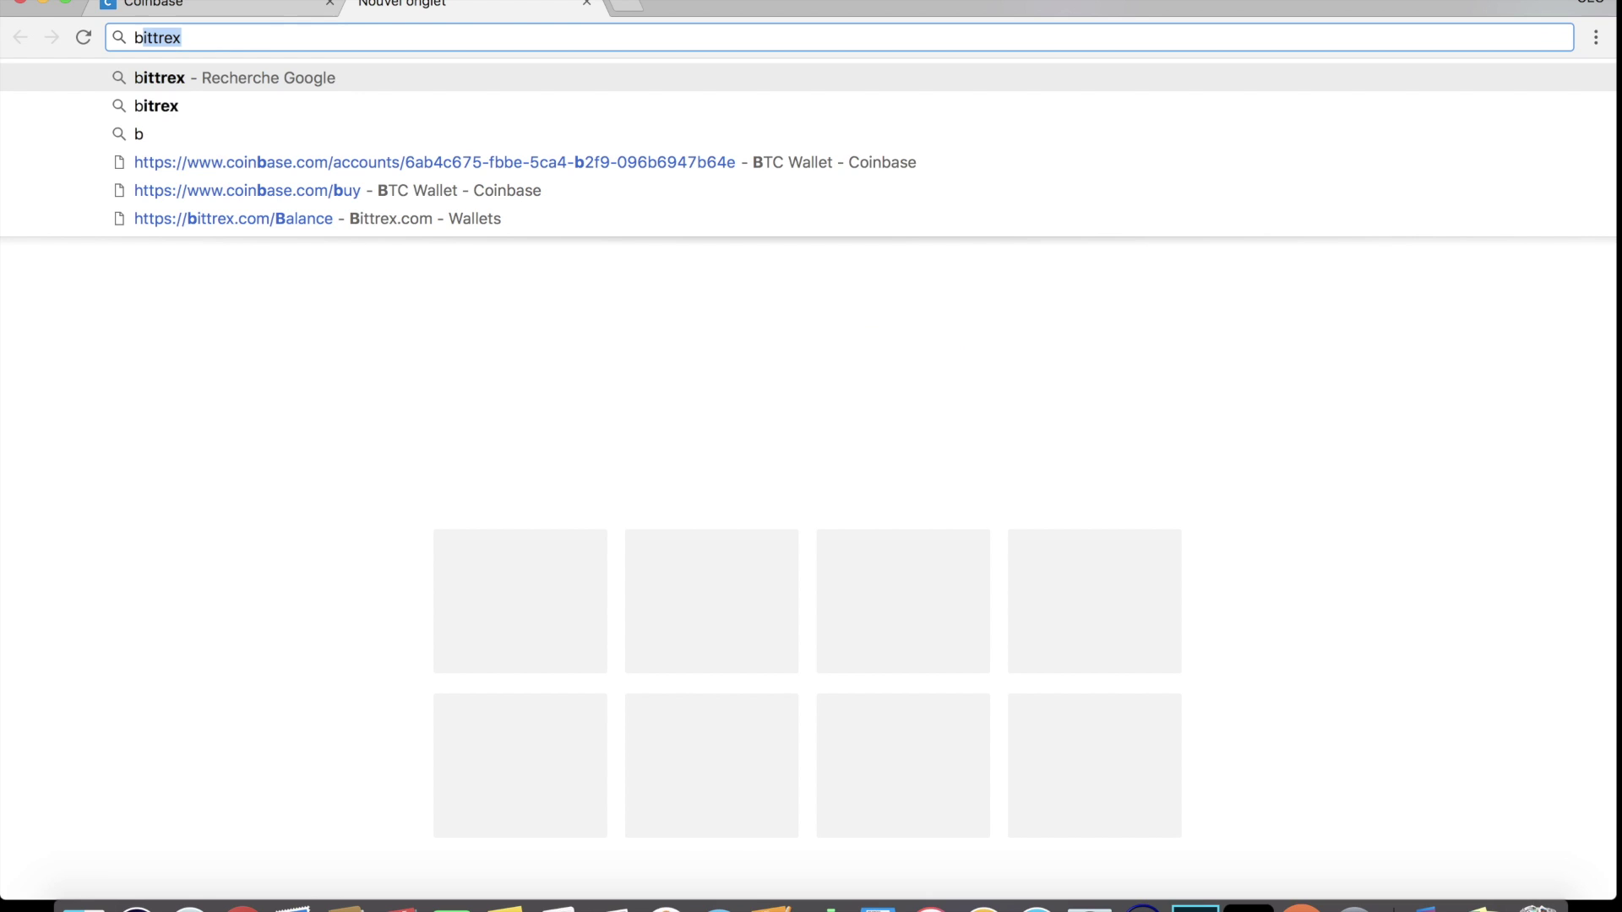
pyautogui.click(380, 77)
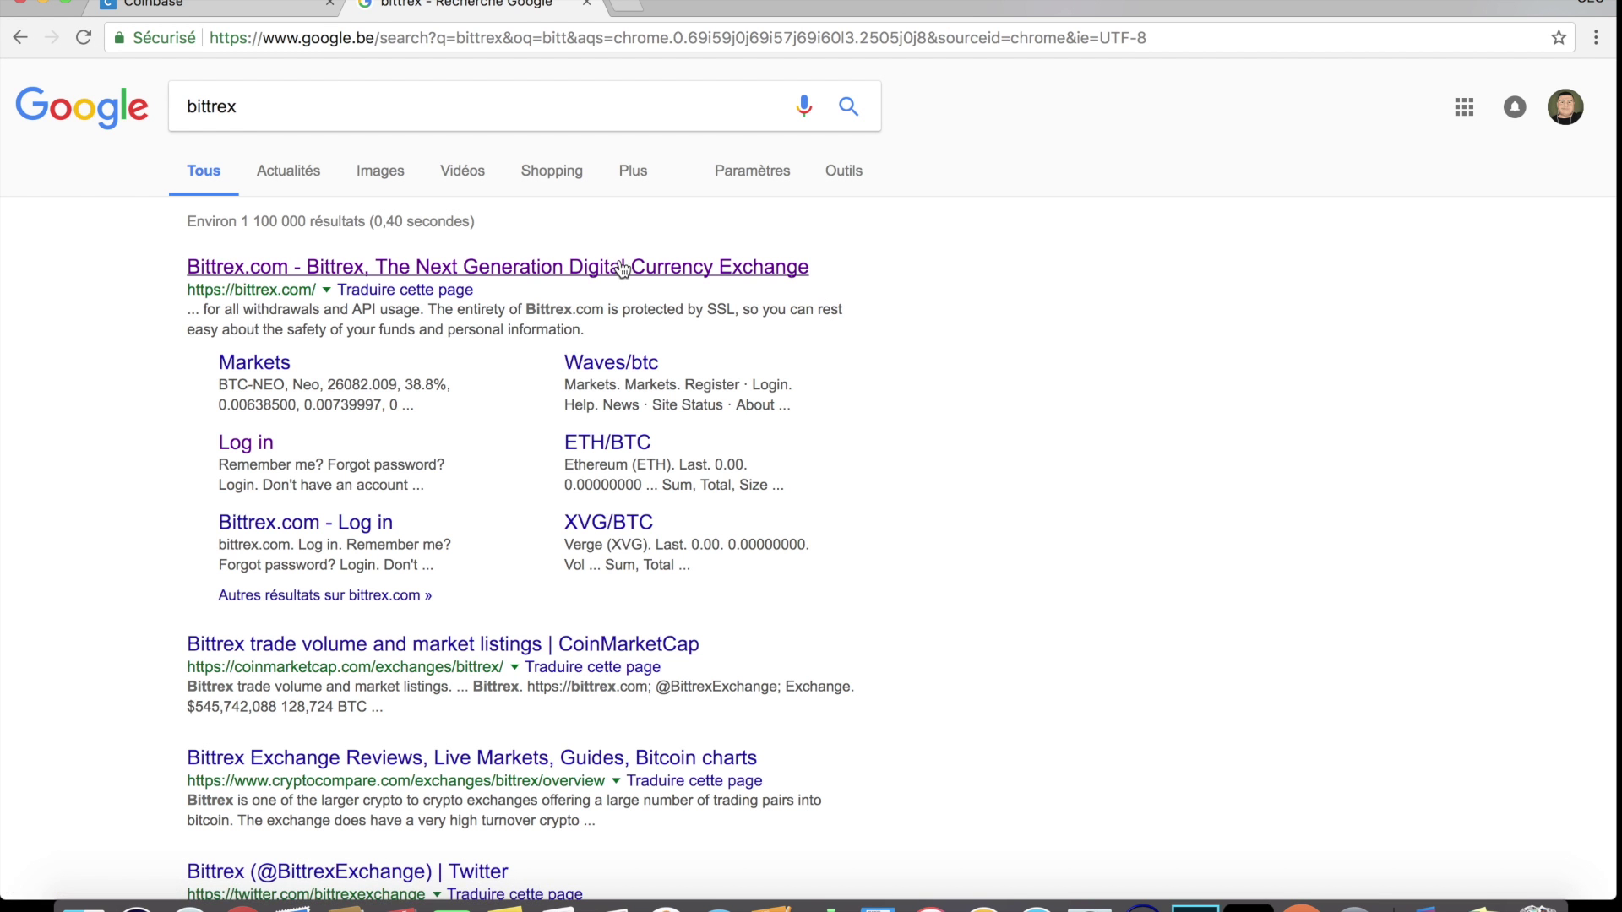
pyautogui.click(623, 270)
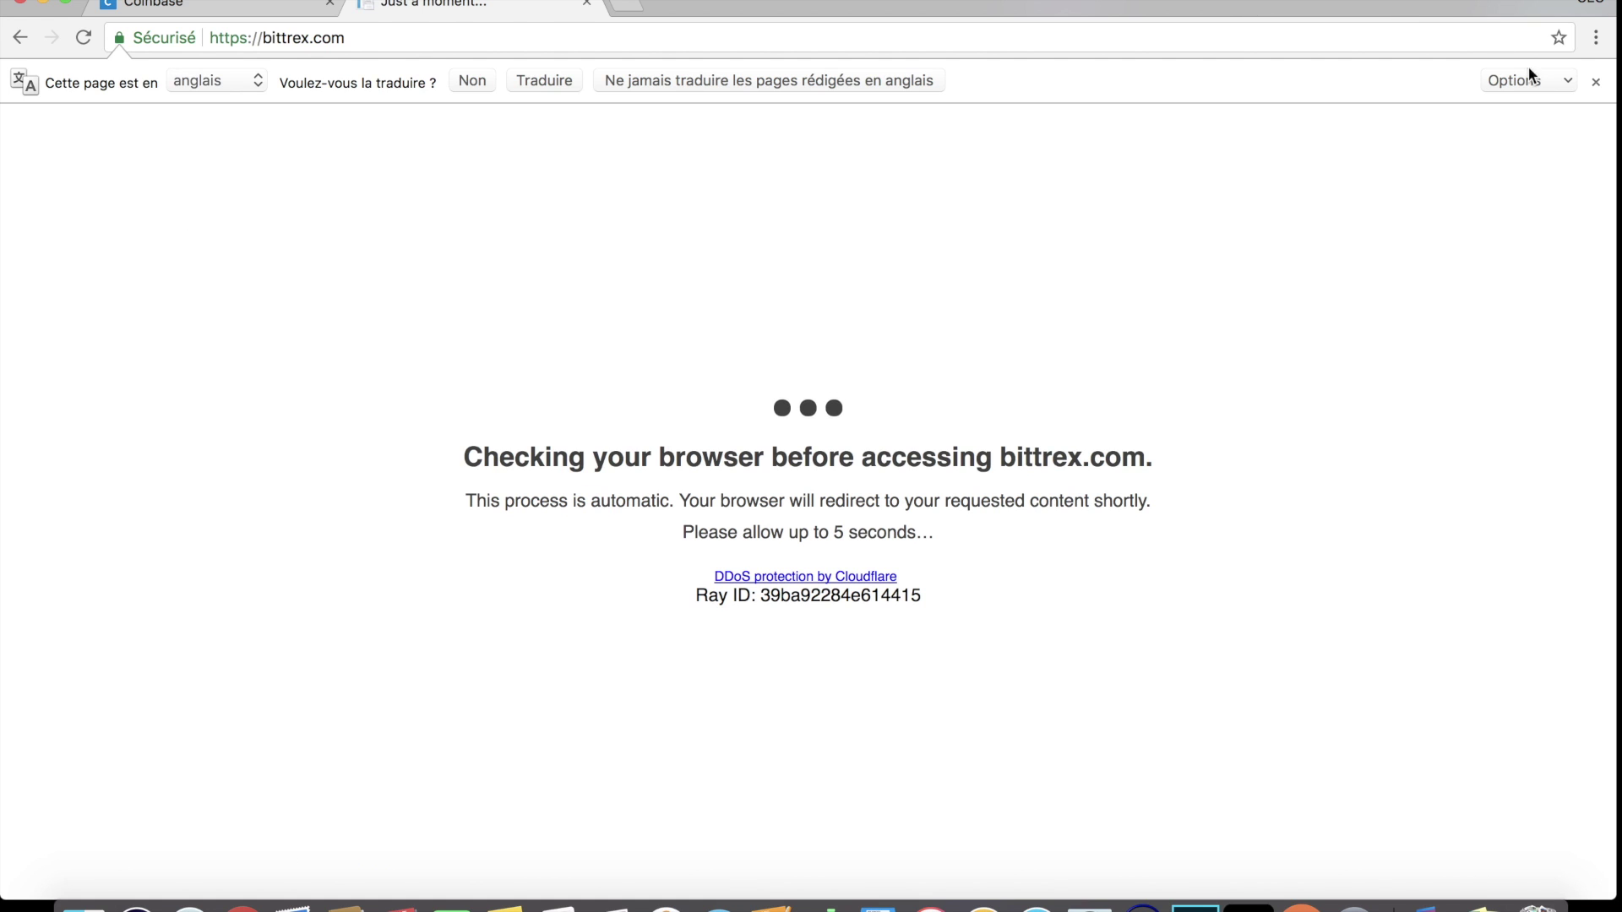
pyautogui.click(1596, 82)
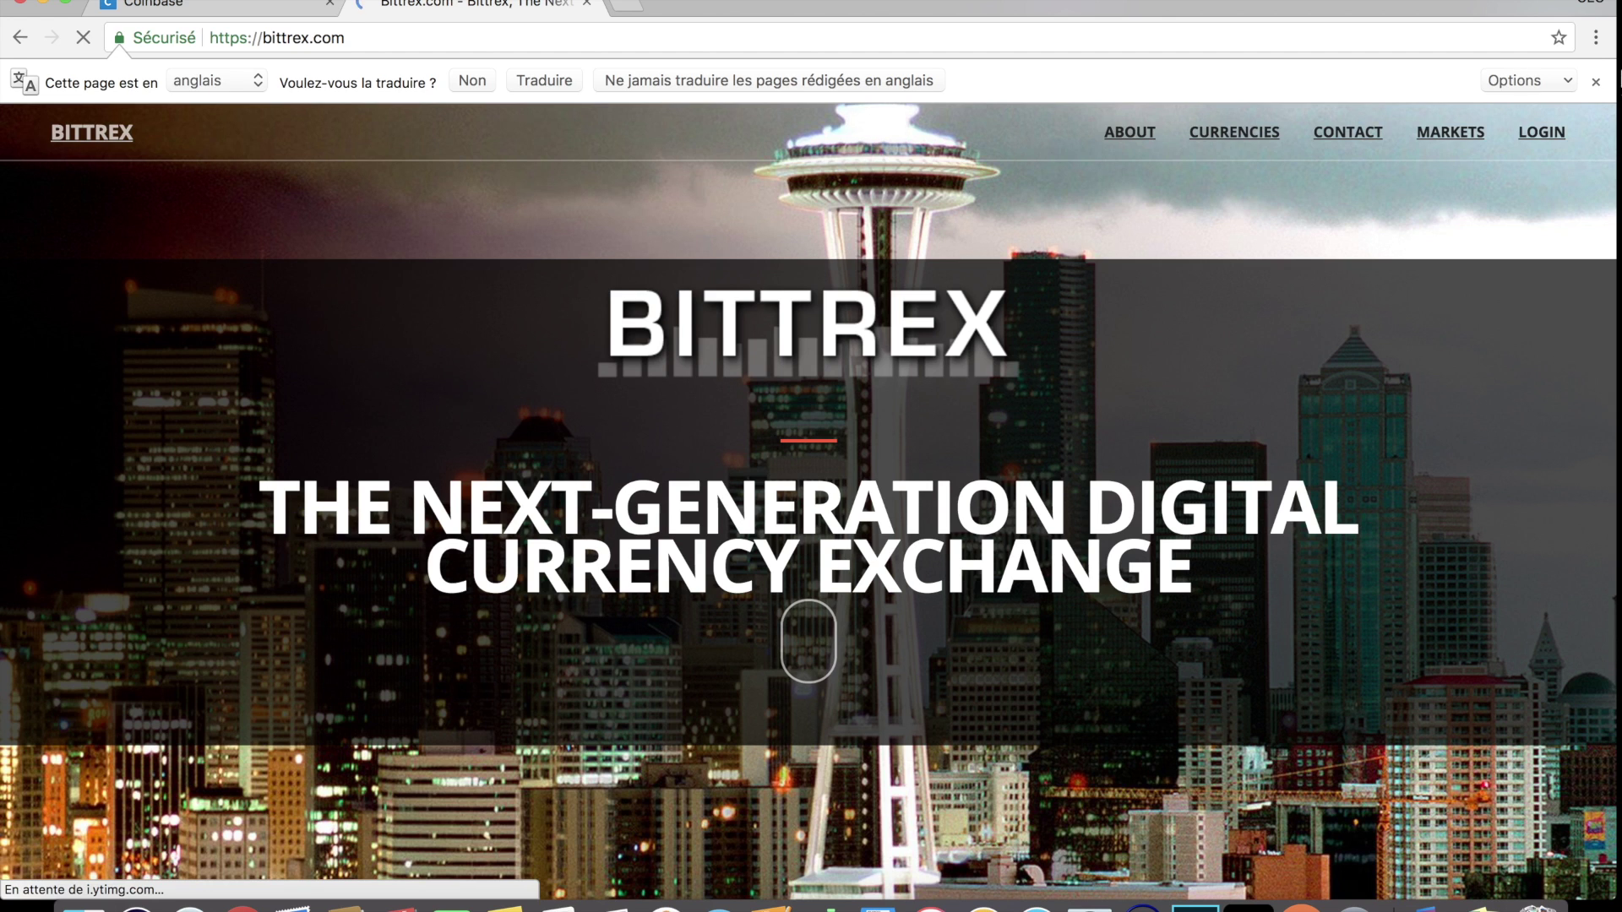
pyautogui.click(1595, 82)
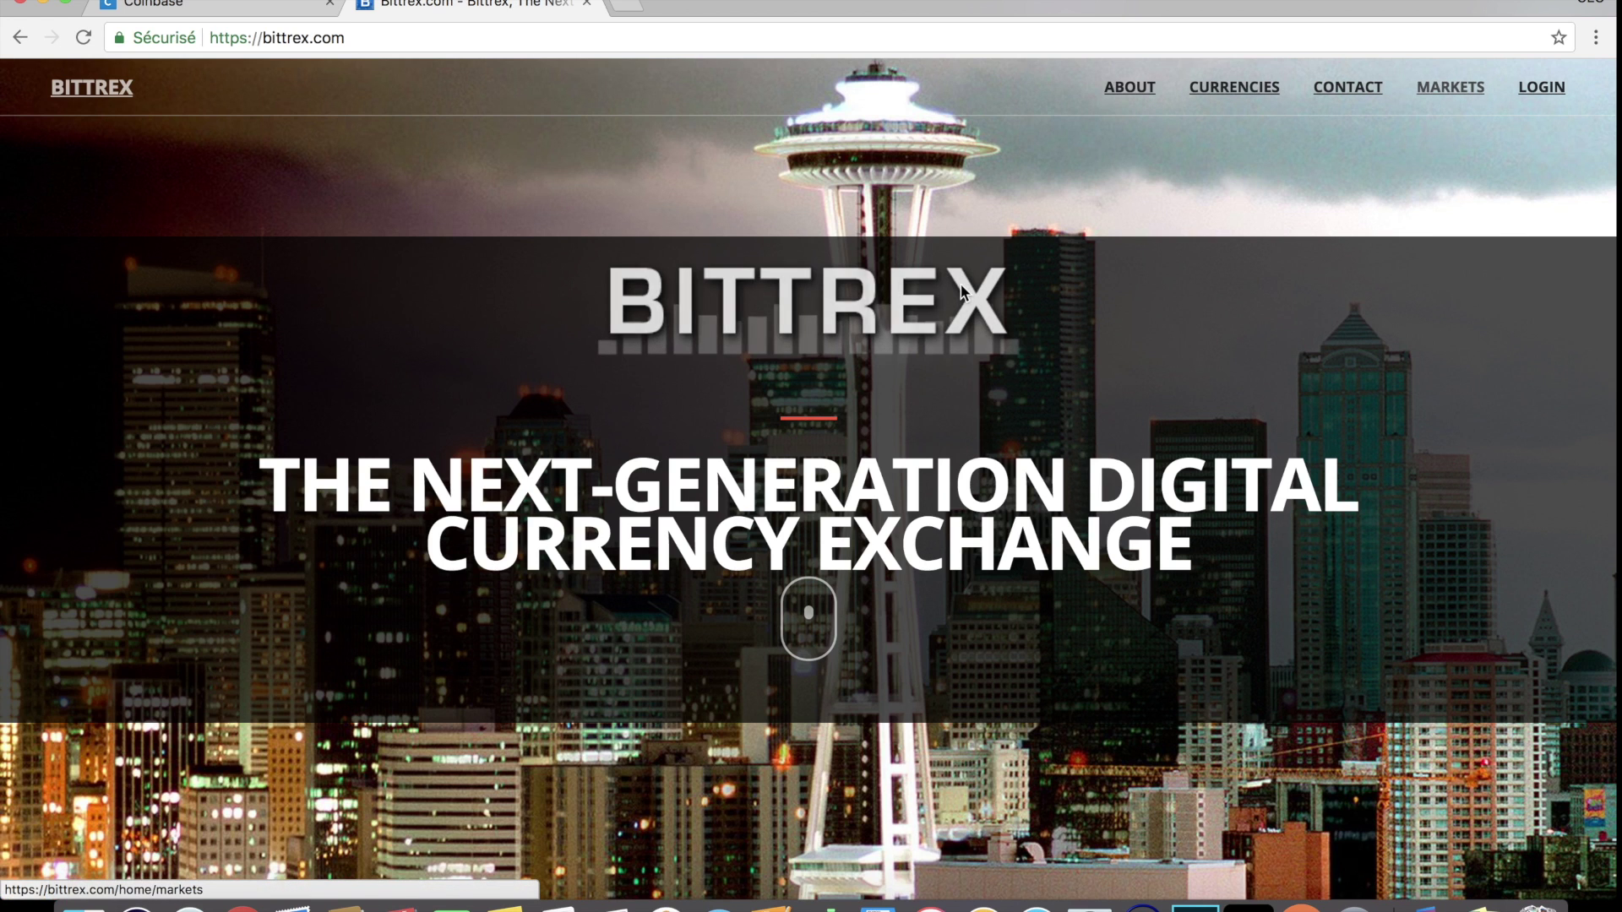
# Step: View the Bittrex account sign-up form and return to the sign-in page for an existing account
pyautogui.click(1571, 90)
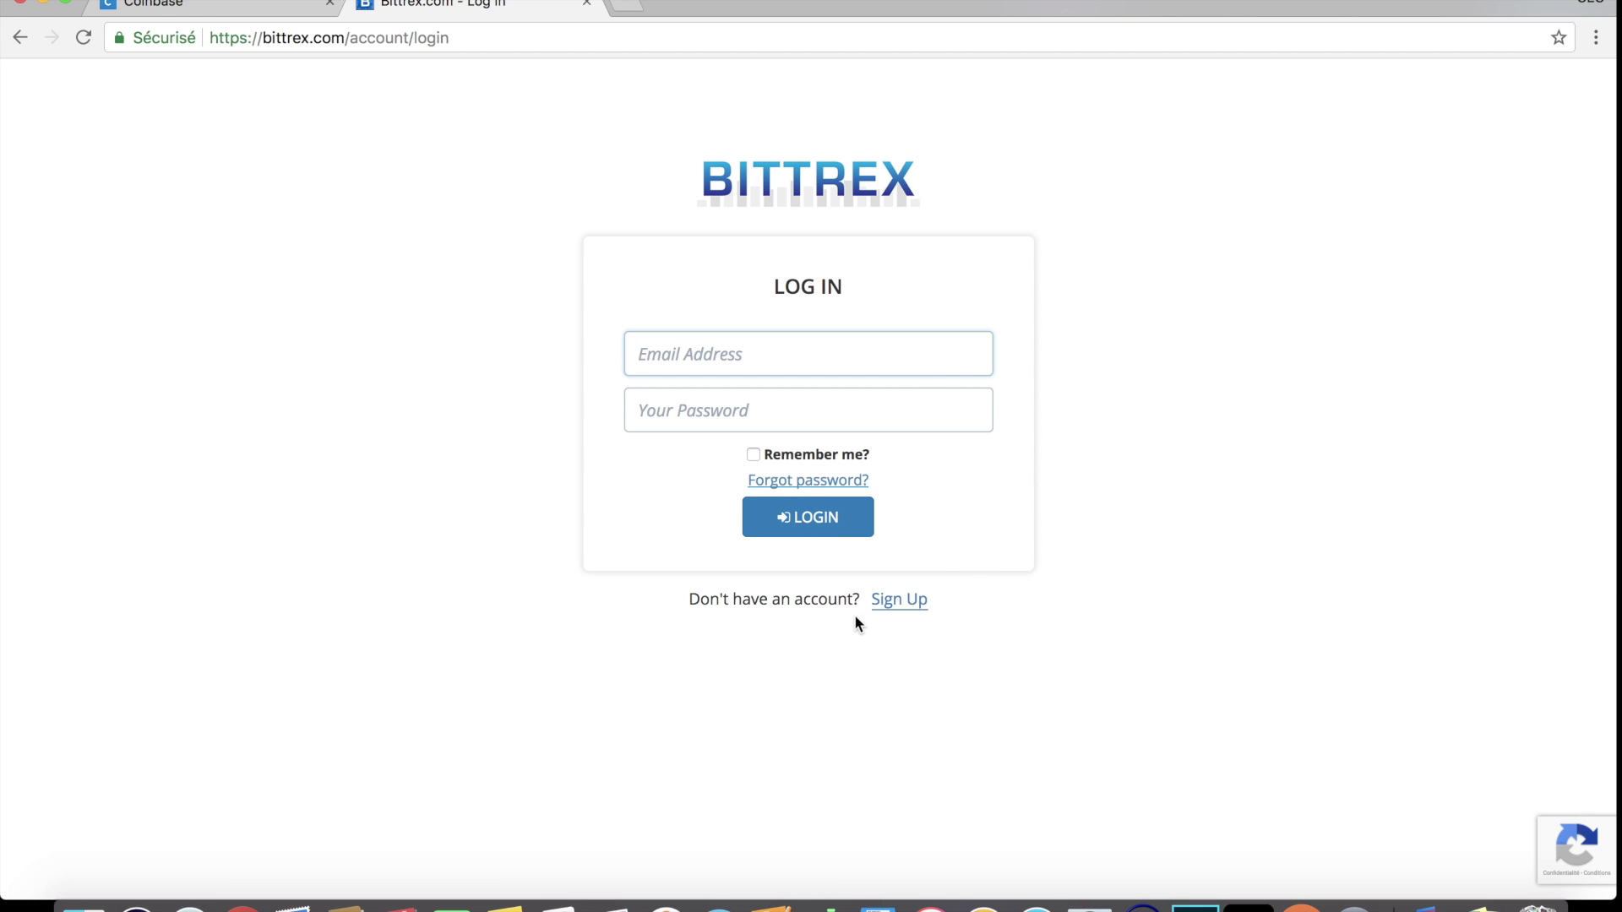
pyautogui.click(894, 606)
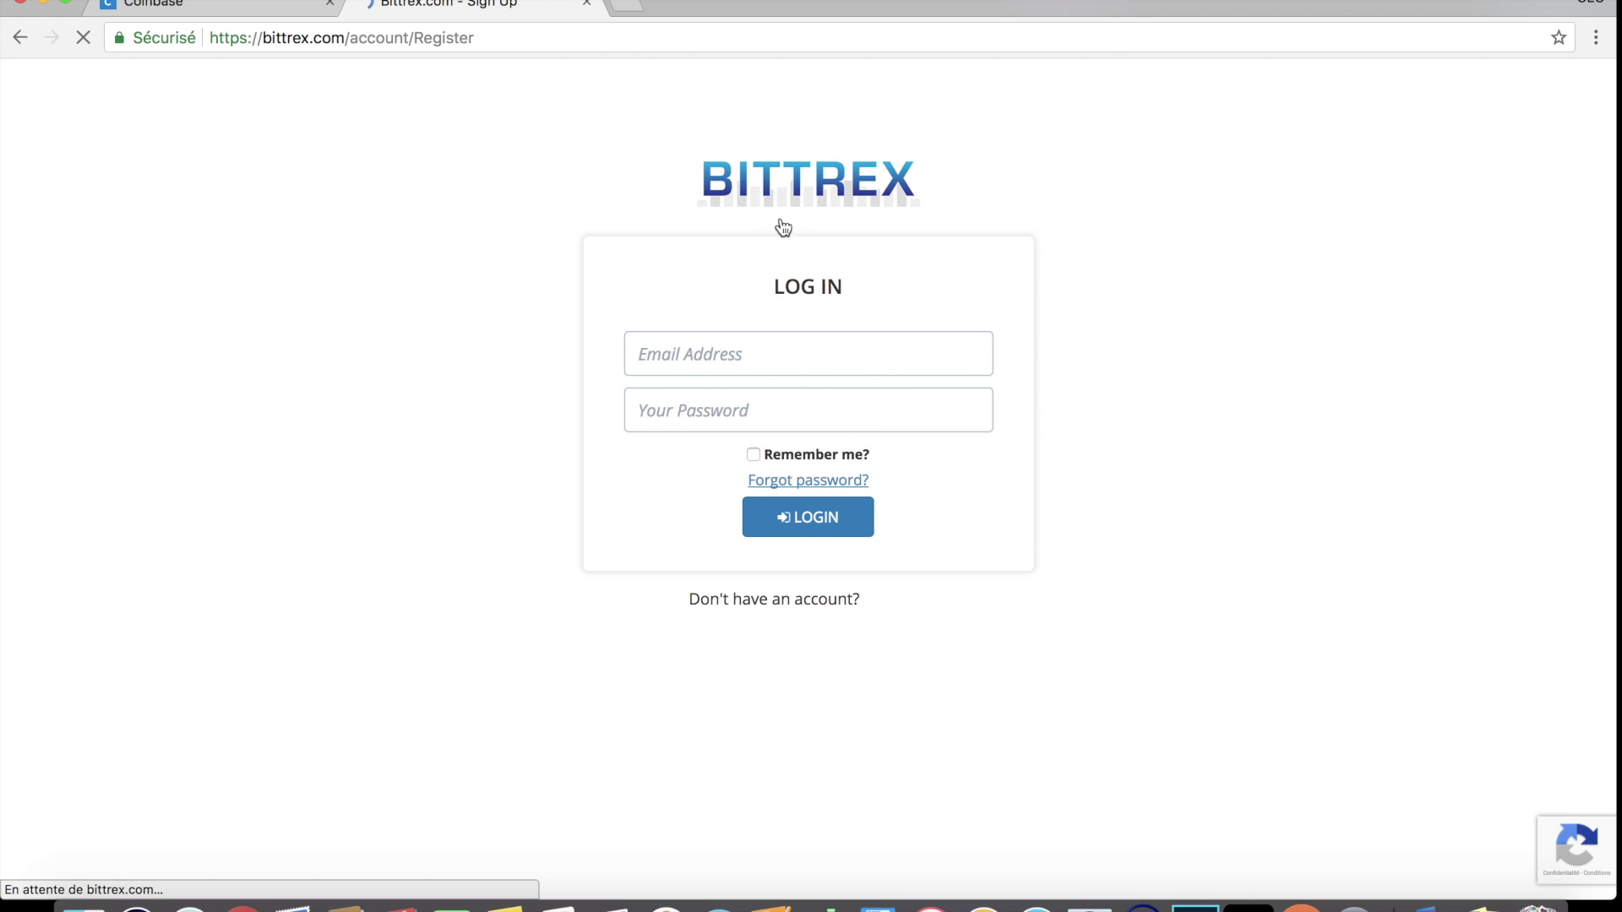
pyautogui.click(668, 357)
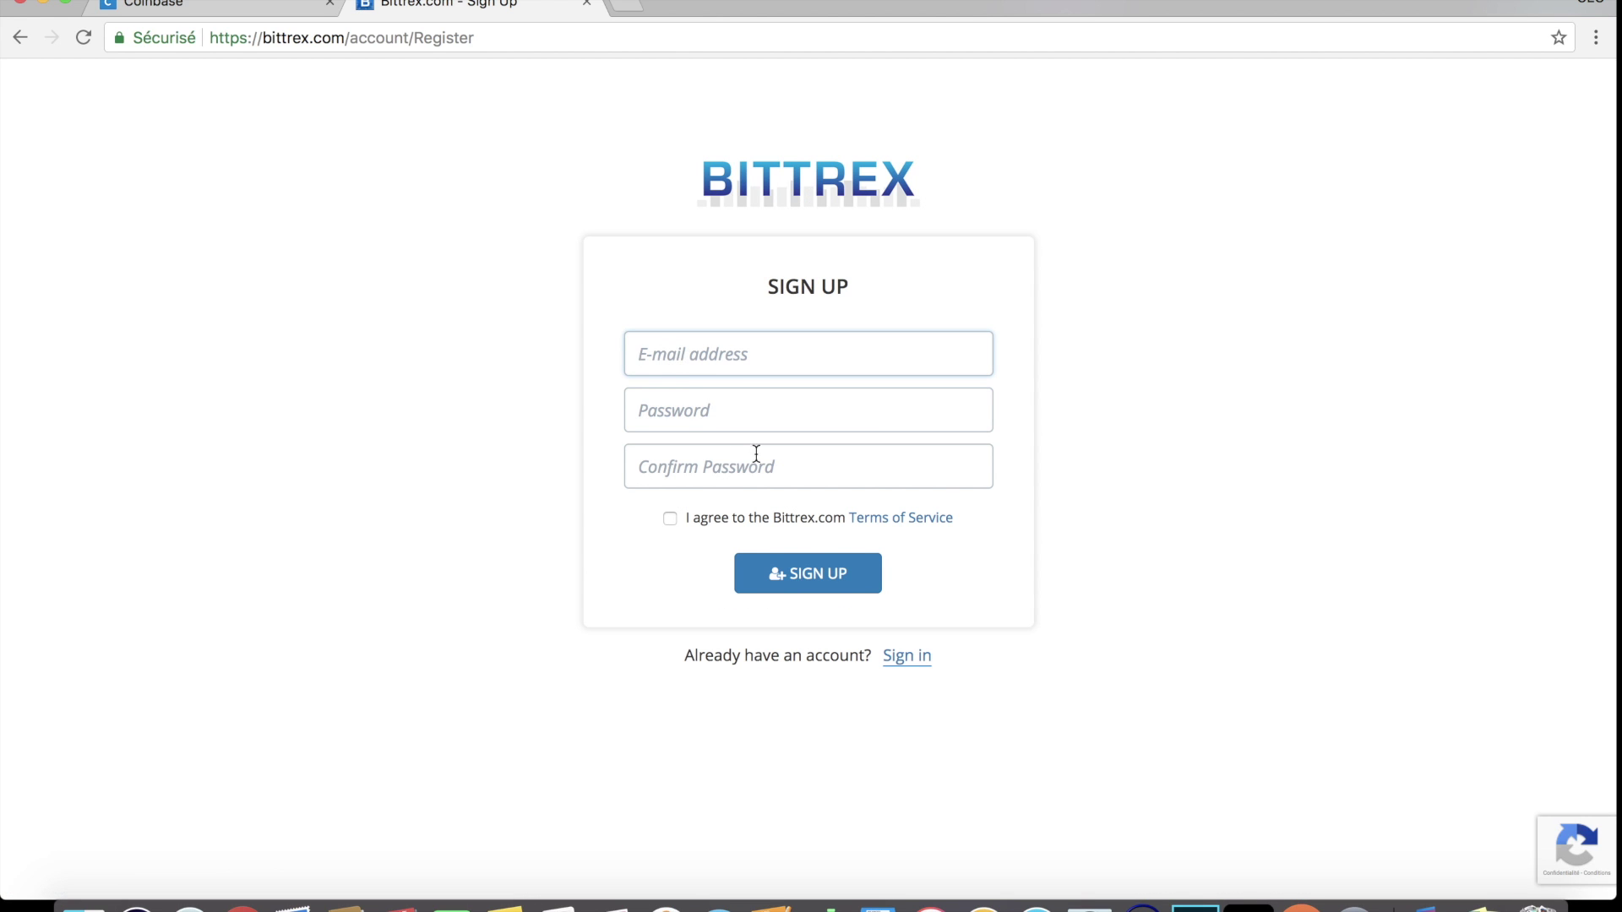
pyautogui.click(919, 662)
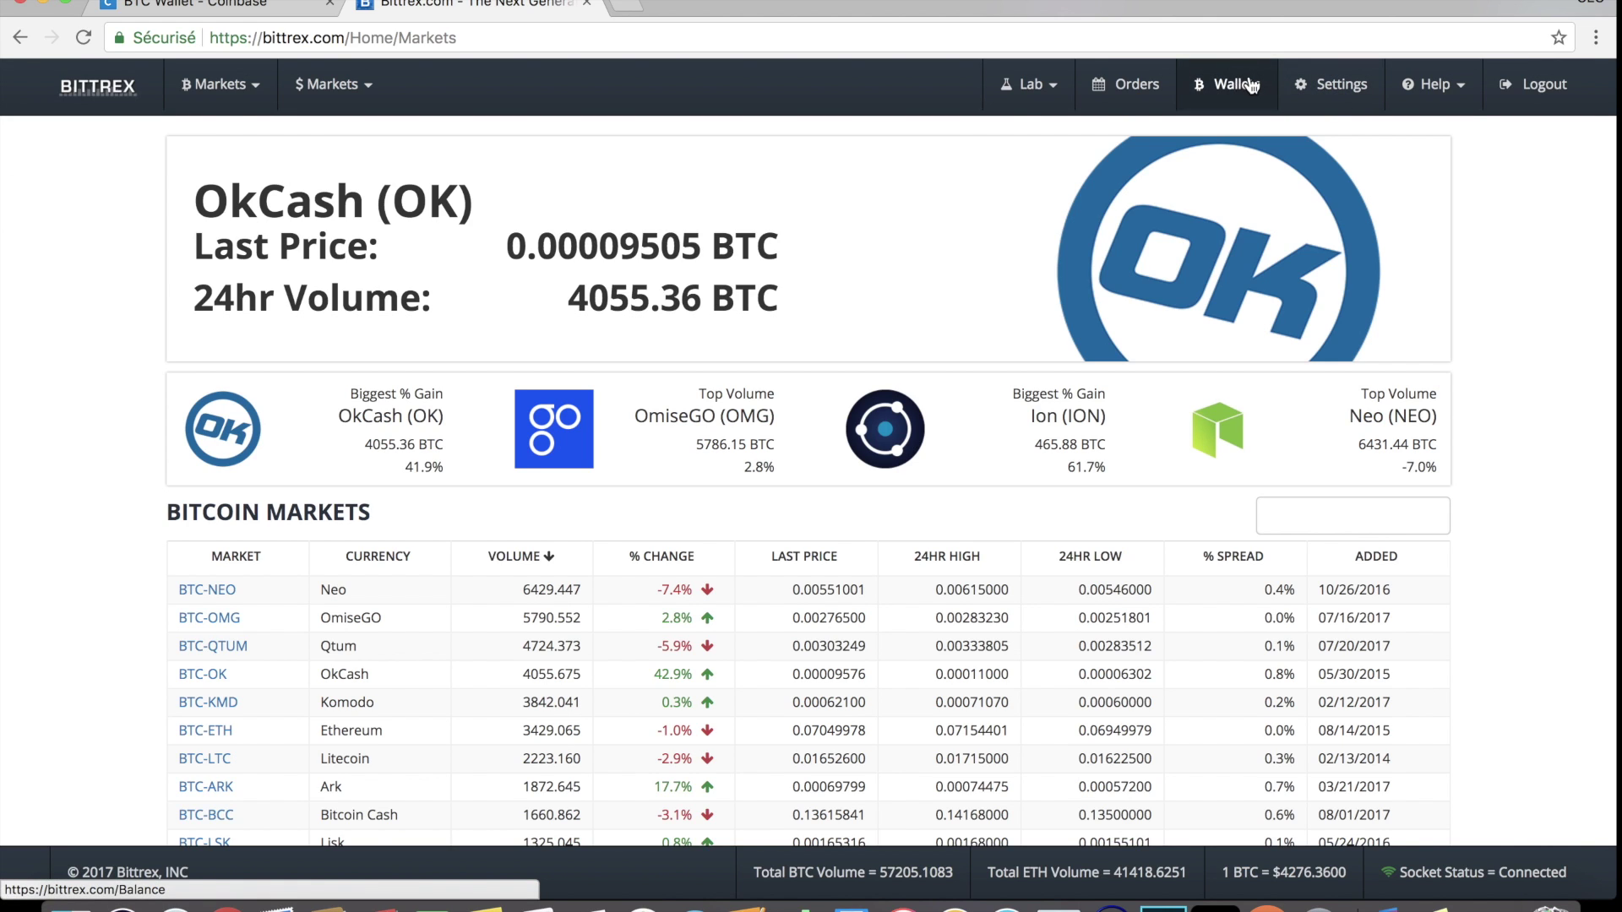
# Step: Open the Bittrex wallets and copy the deposit address for Bitcoin (BTC)
pyautogui.click(1216, 88)
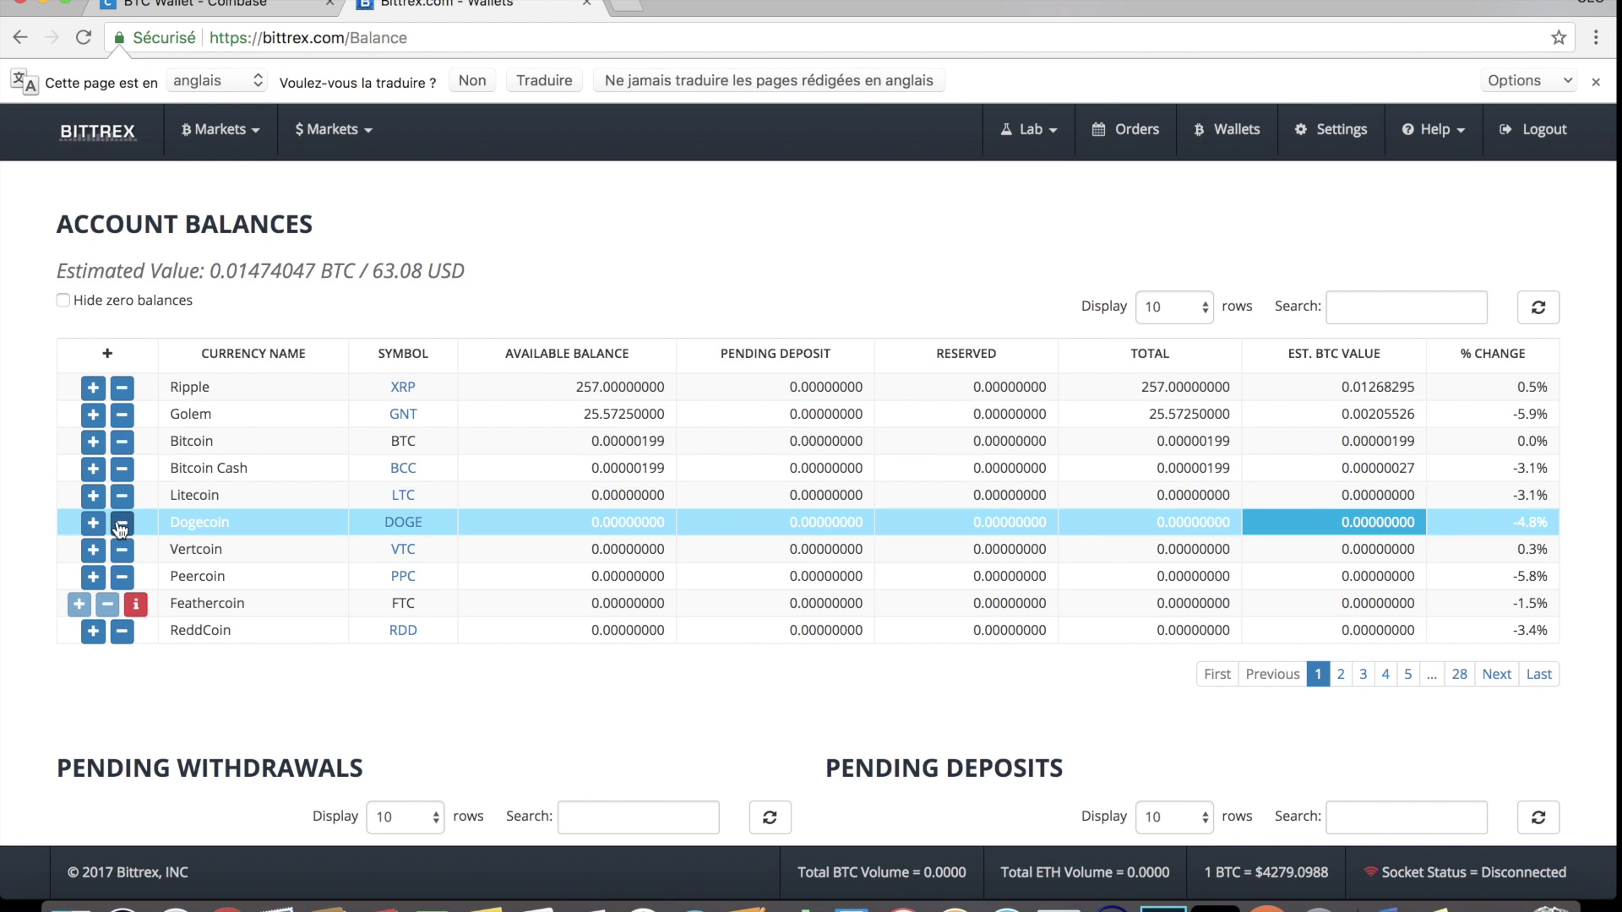
pyautogui.click(94, 442)
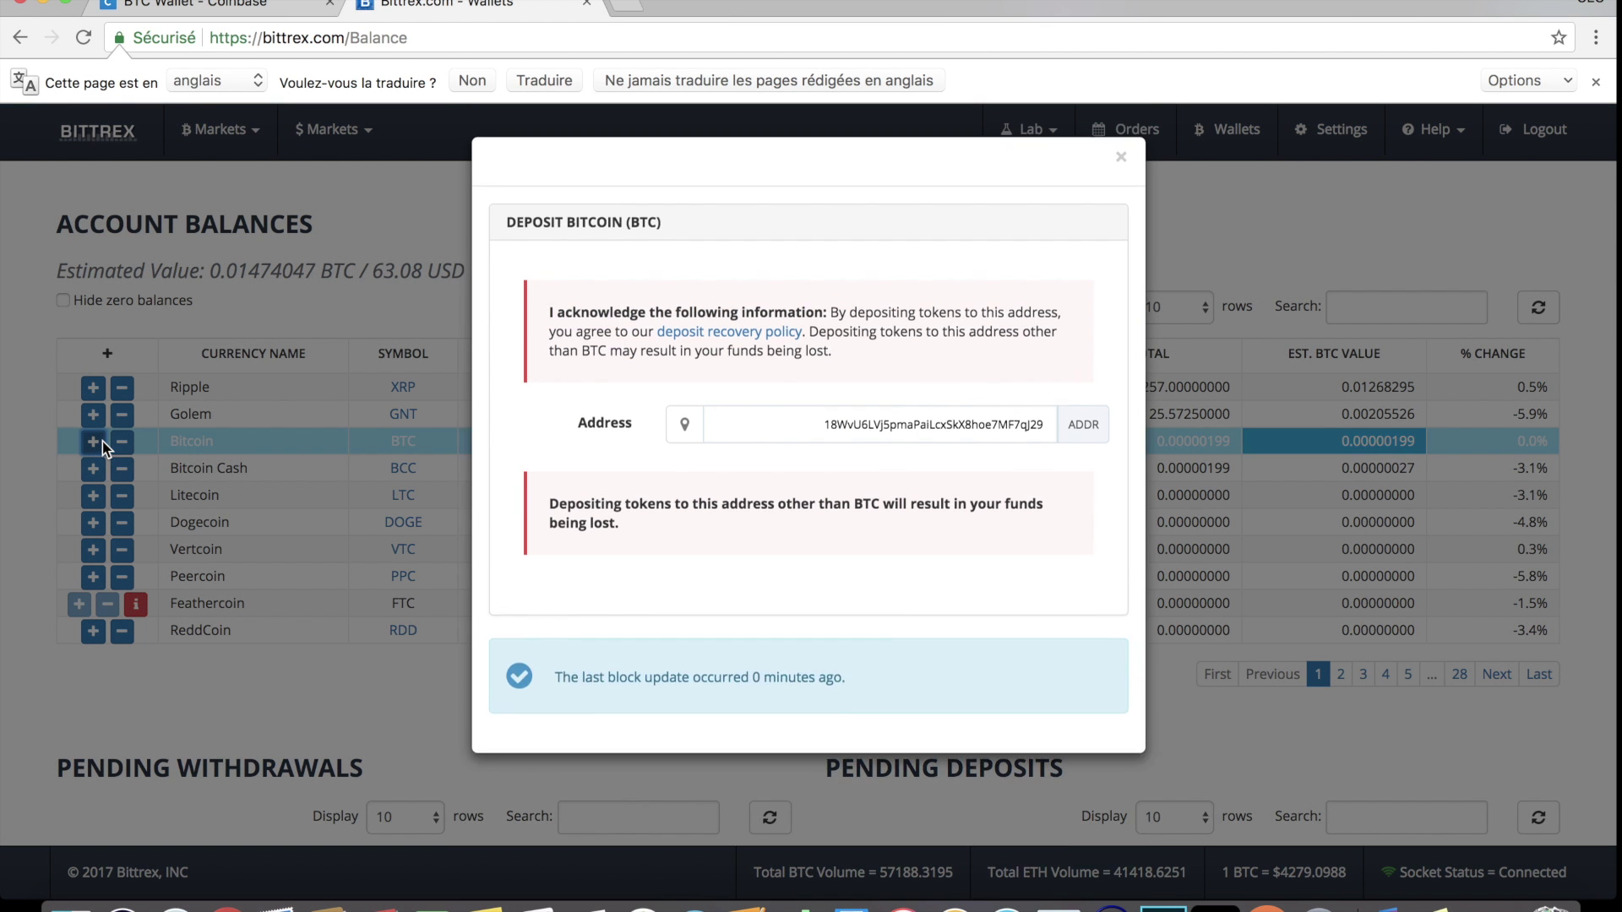
pyautogui.moveTo(818, 432); pyautogui.dragTo(1073, 425)
pyautogui.press('super+c')
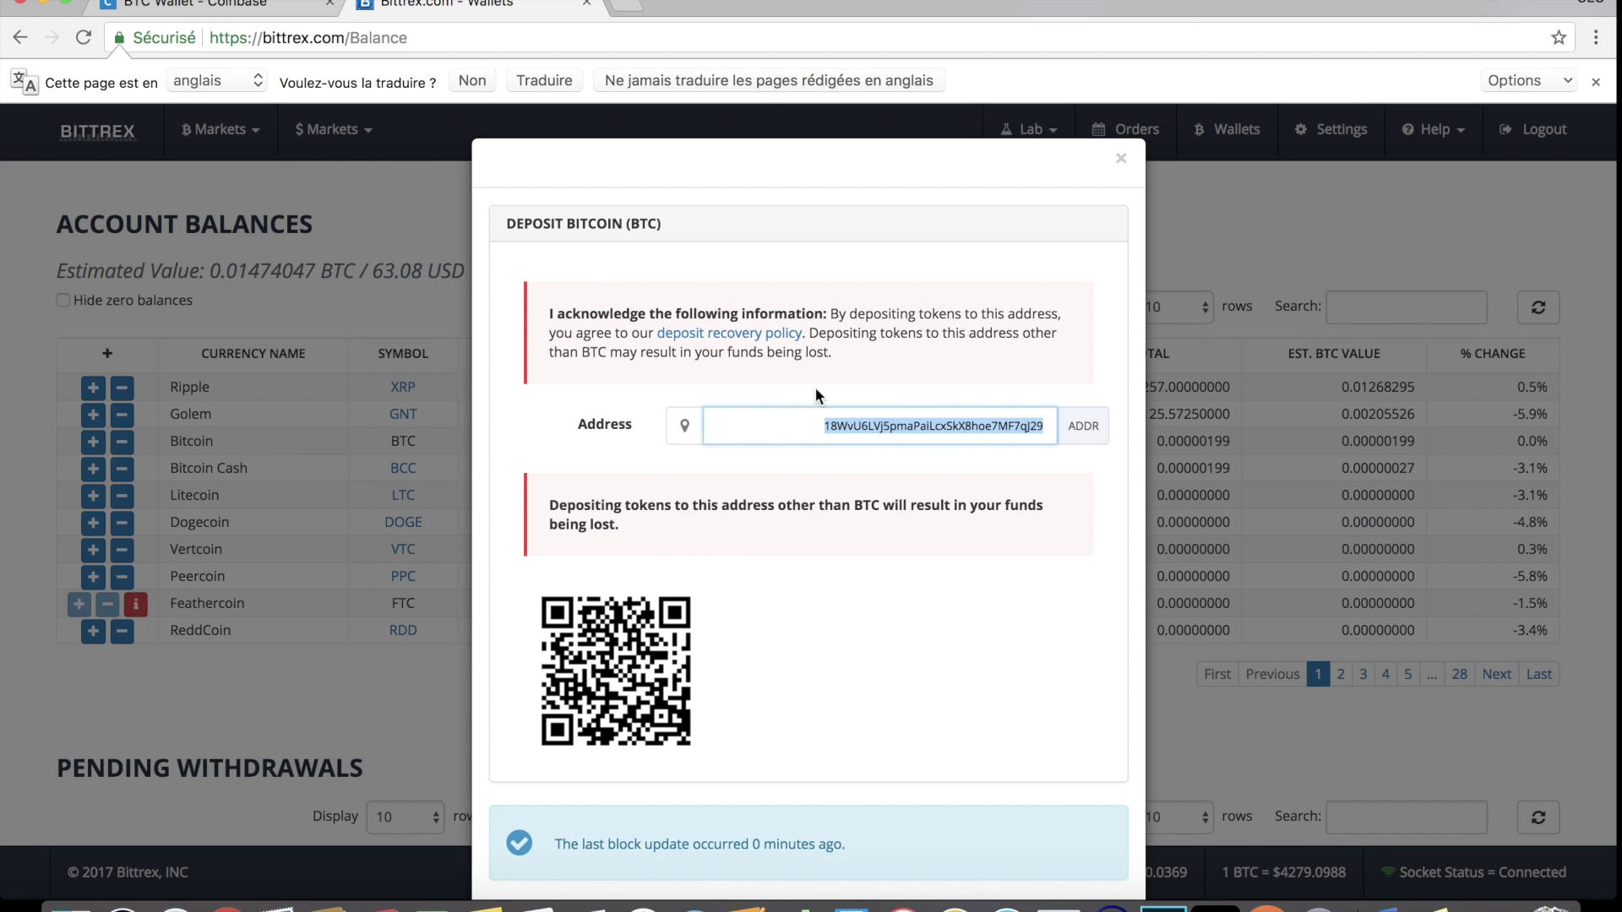
# Step: Switch to Coinbase and start a send from the BTC Wallet with the copied Bittrex deposit address as recipient
pyautogui.click(197, 10)
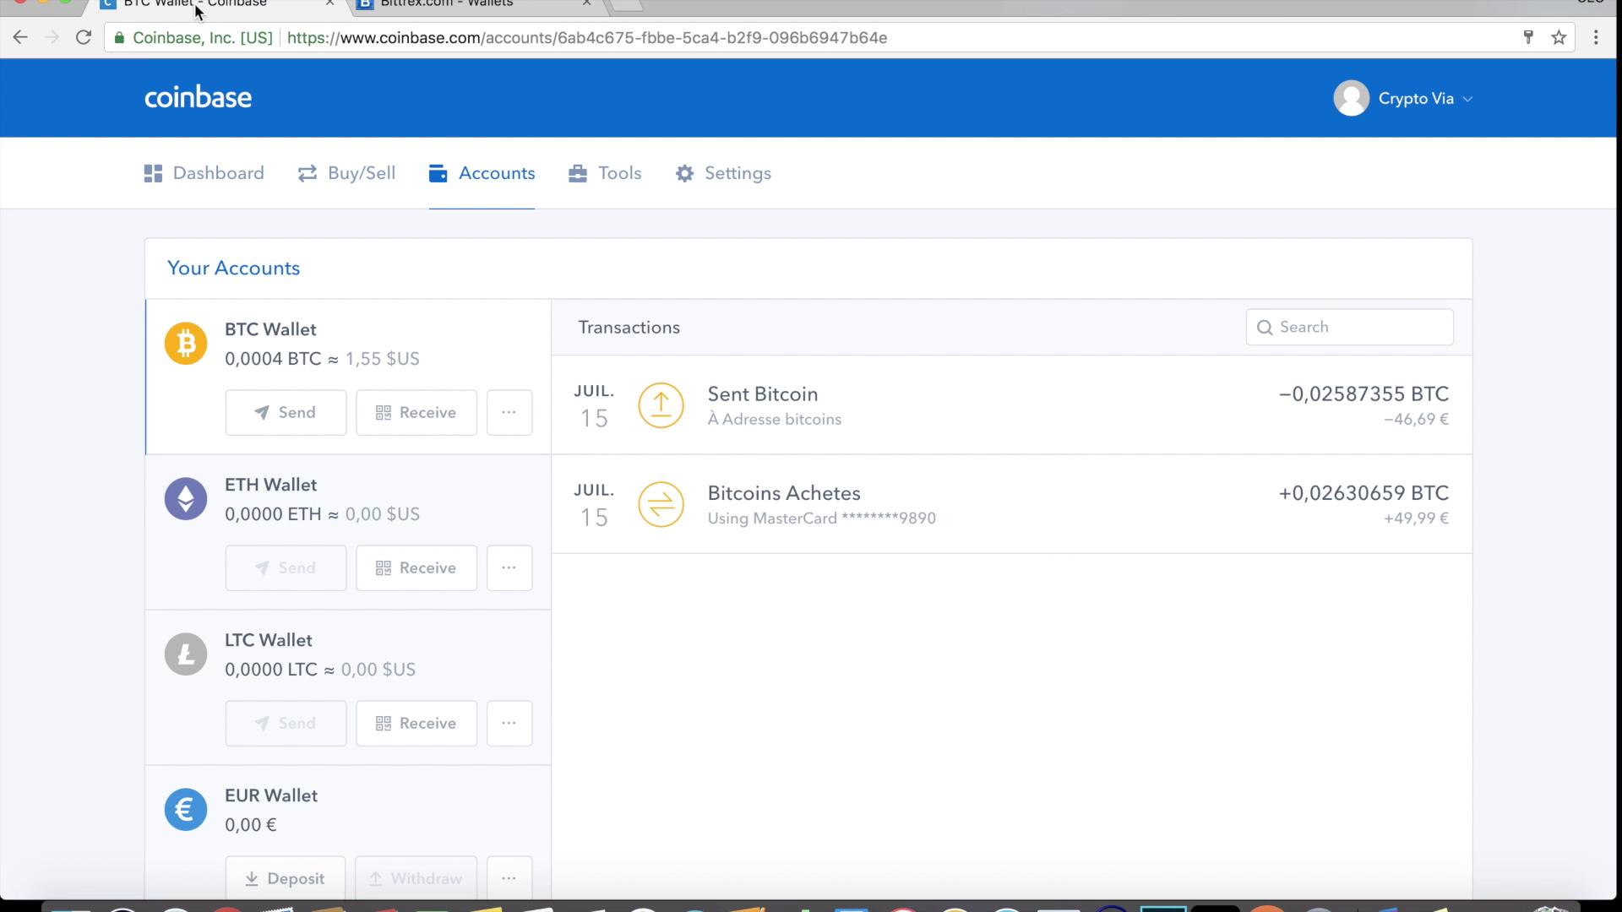
pyautogui.click(210, 98)
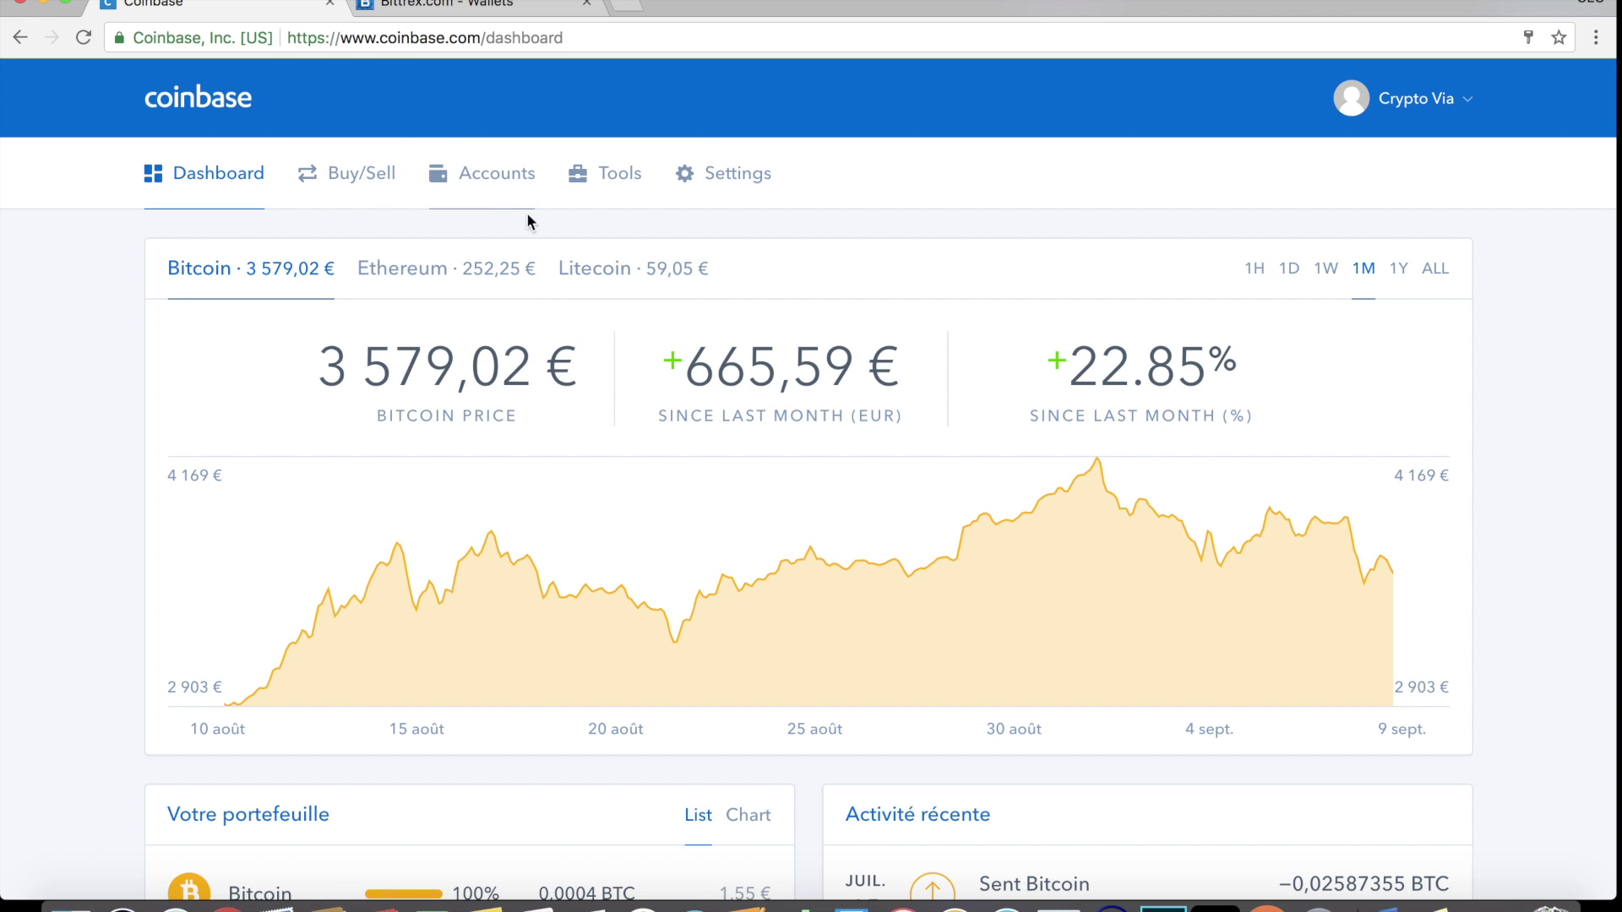
pyautogui.click(501, 175)
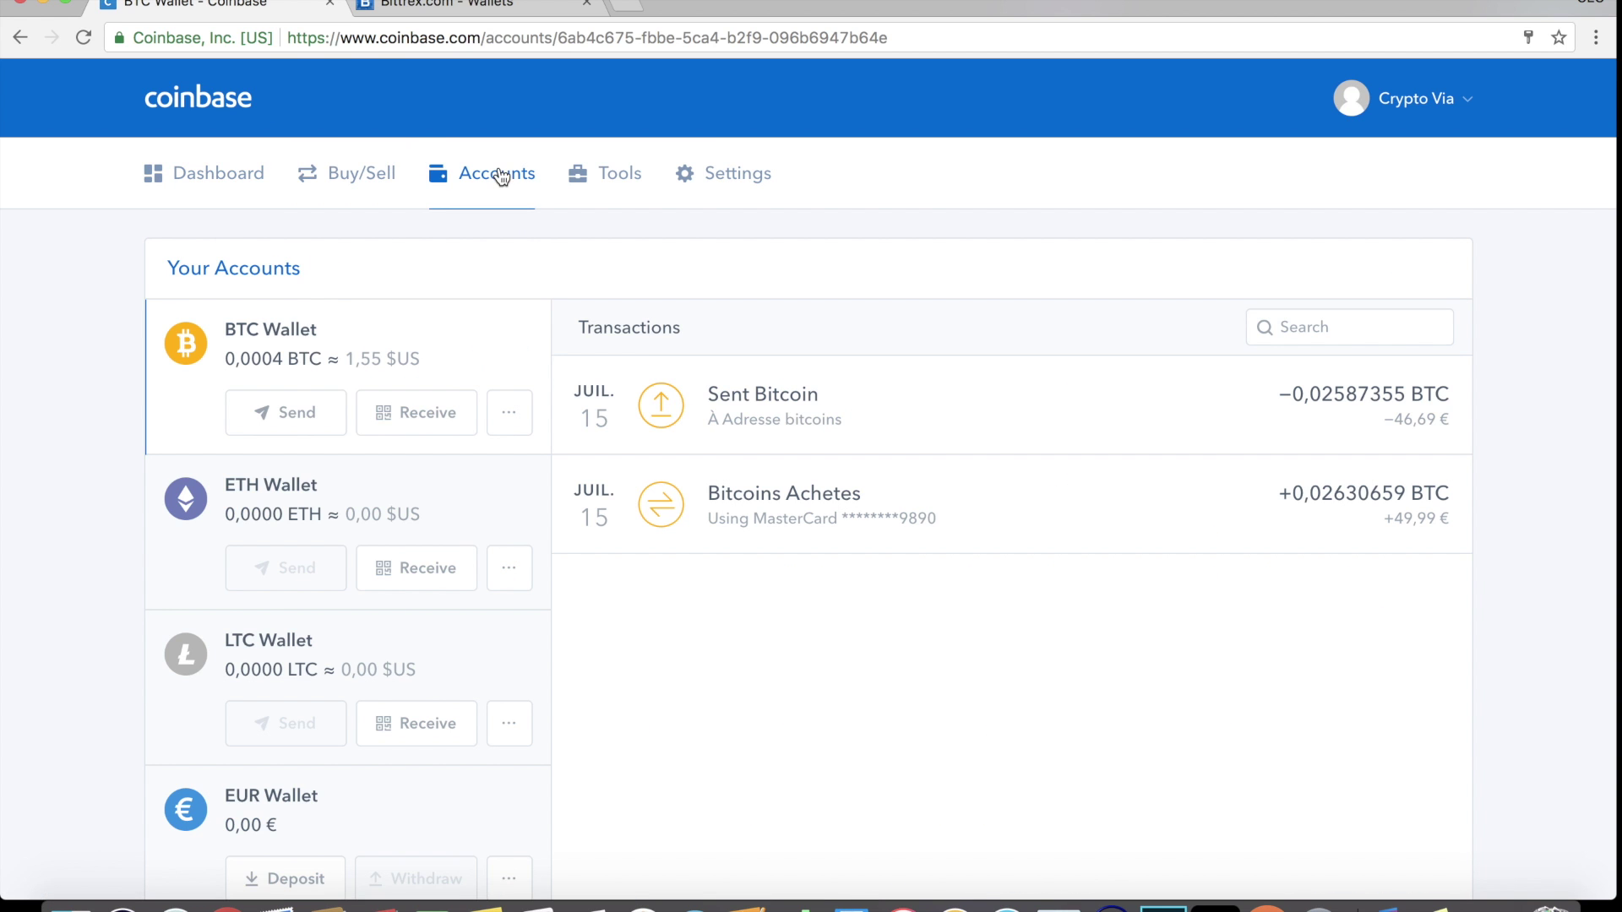
pyautogui.click(271, 411)
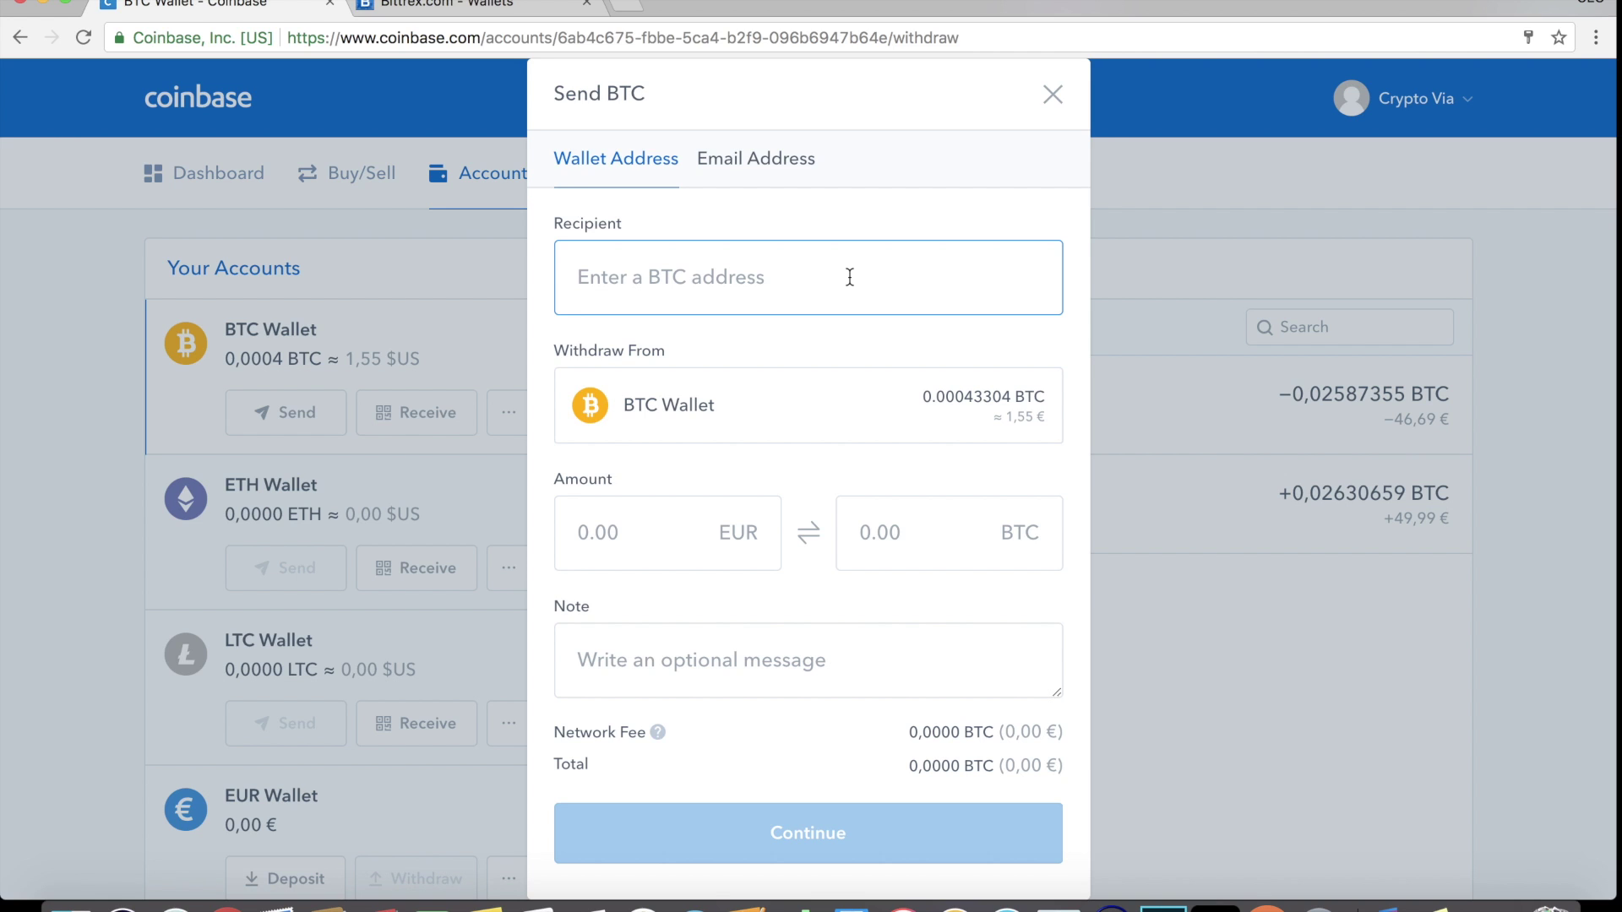
pyautogui.press('super+v')
# Step: Compare the pasted recipient address with the deposit address shown on Bittrex
pyautogui.moveTo(680, 278); pyautogui.dragTo(978, 312)
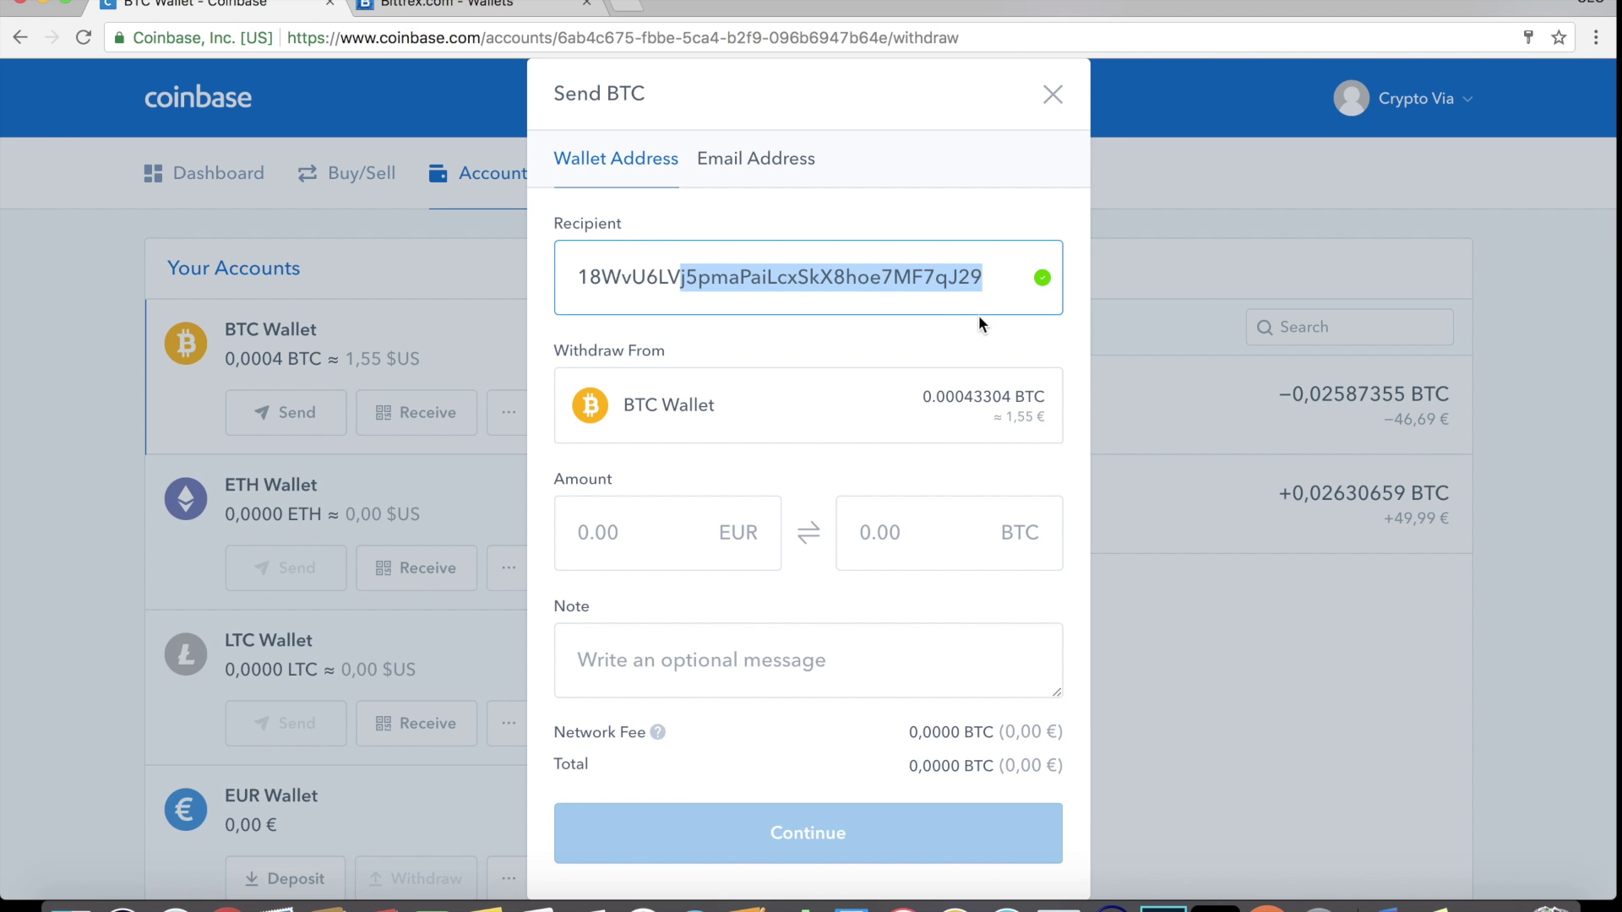
pyautogui.click(473, 8)
pyautogui.click(209, 4)
# Step: Set the amount of the BTC transfer to 100 EUR
pyautogui.click(653, 566)
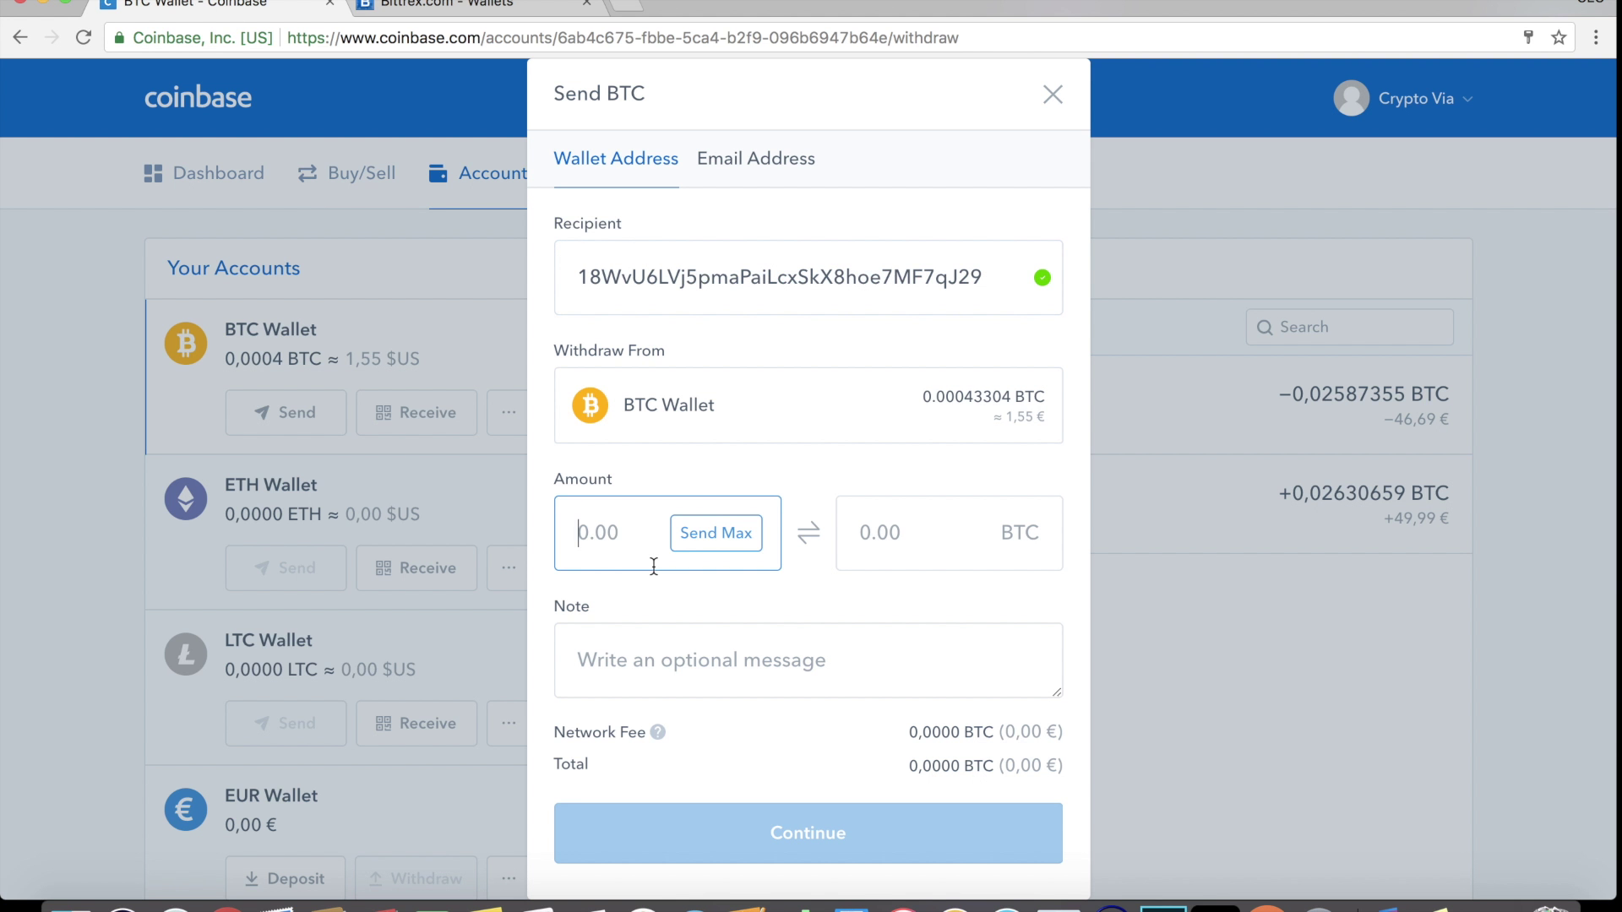
pyautogui.write('100')
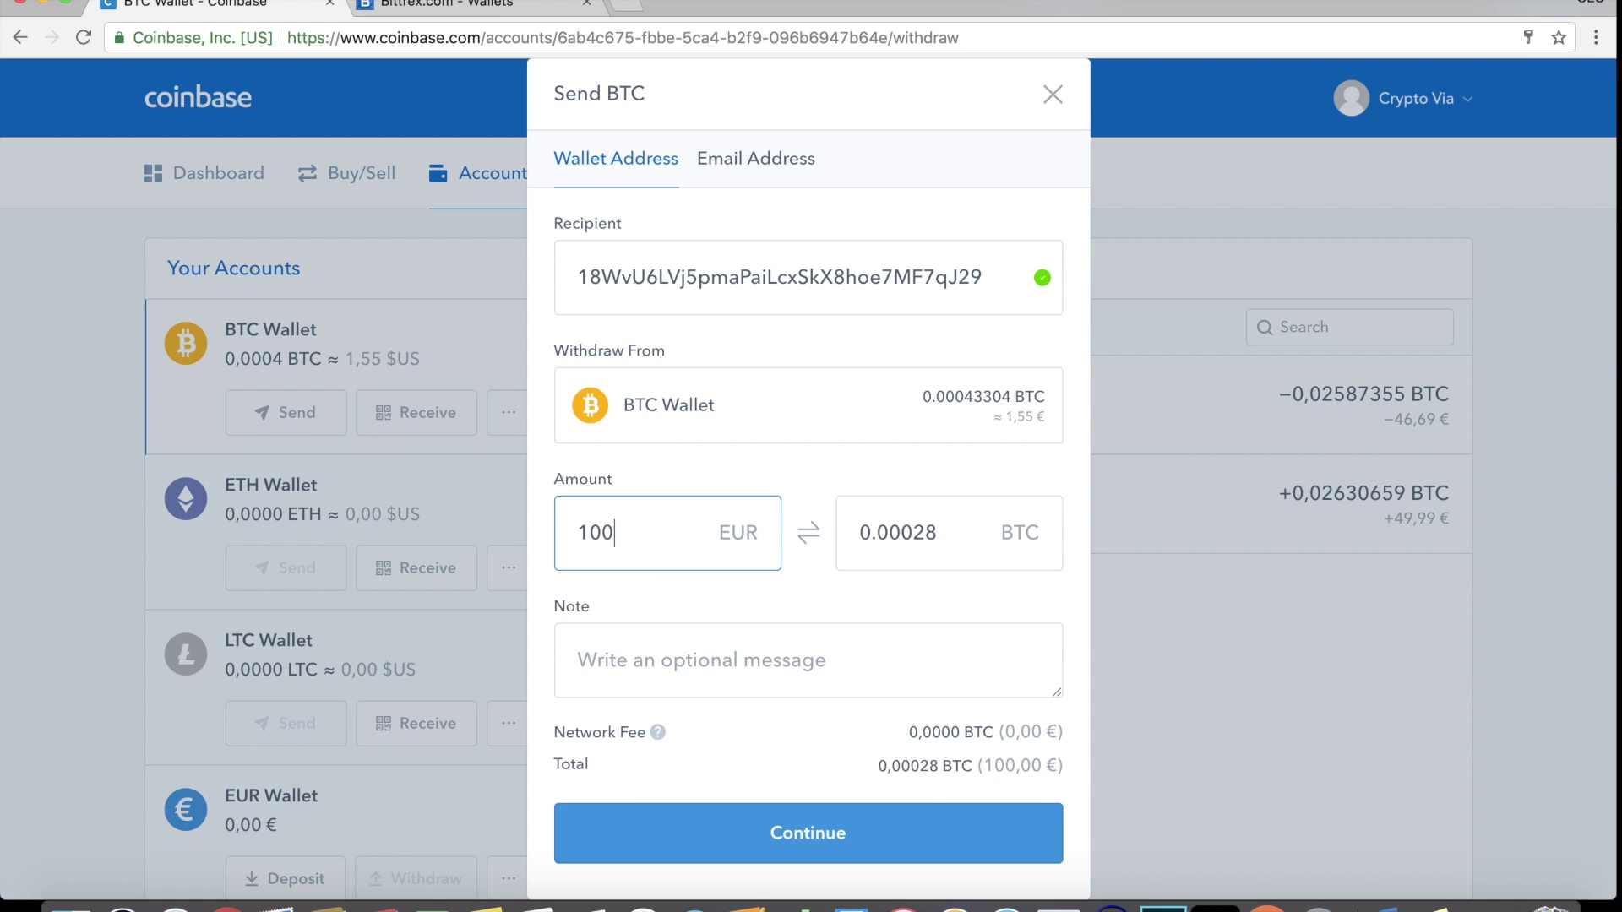
pyautogui.moveTo(660, 534); pyautogui.dragTo(520, 532)
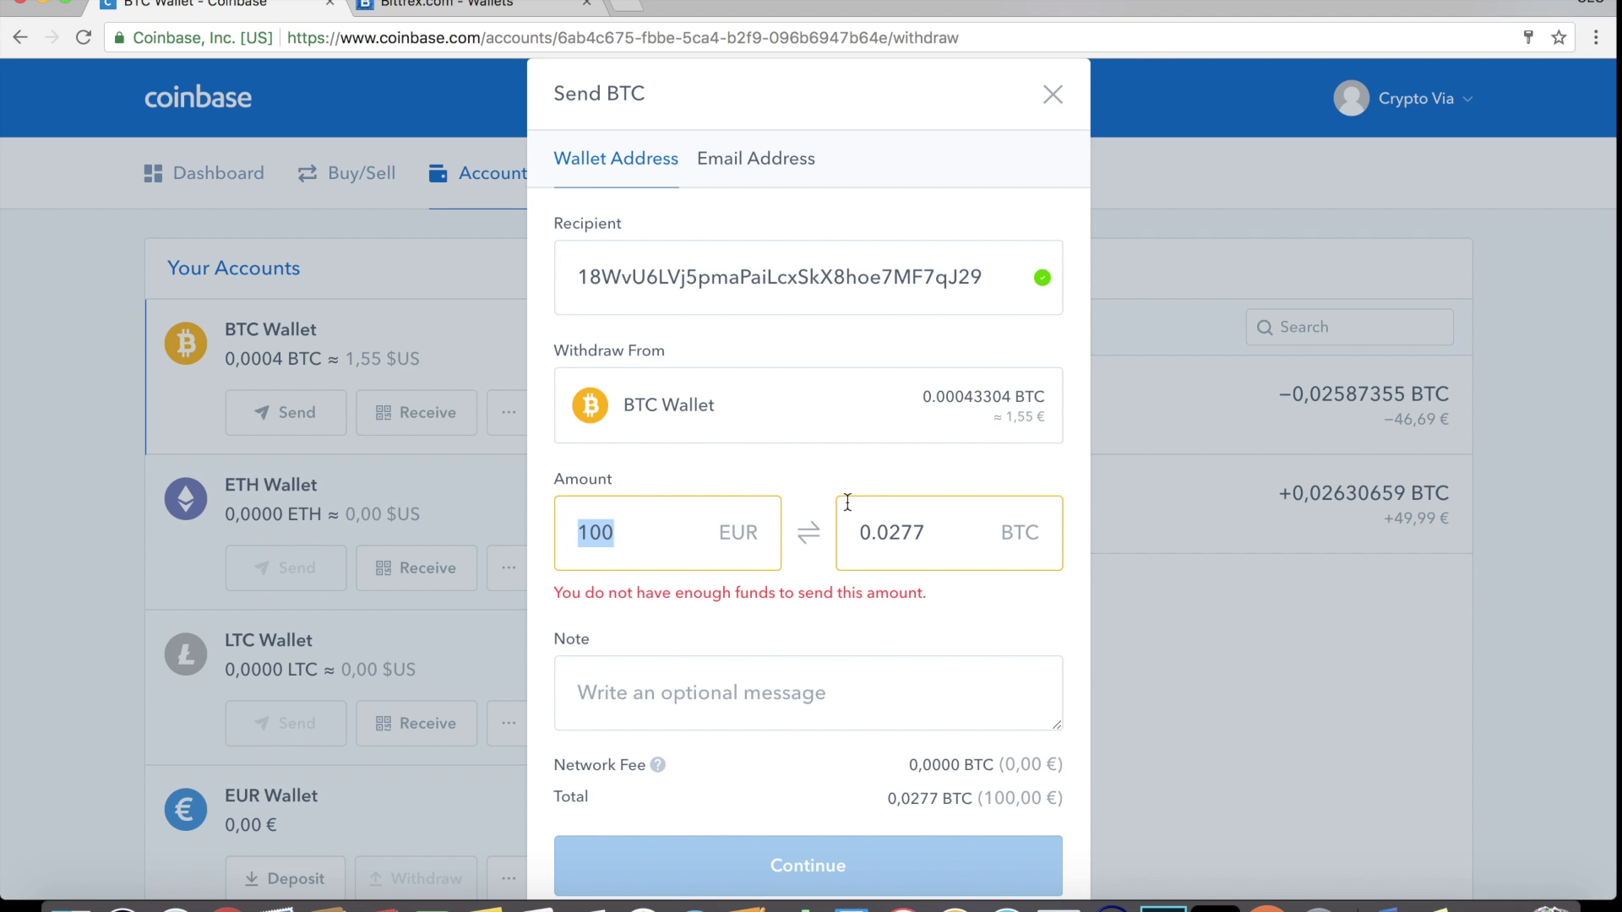
# Step: Clear the transfer amount and close the Send BTC form without sending
pyautogui.press('BackSpace')
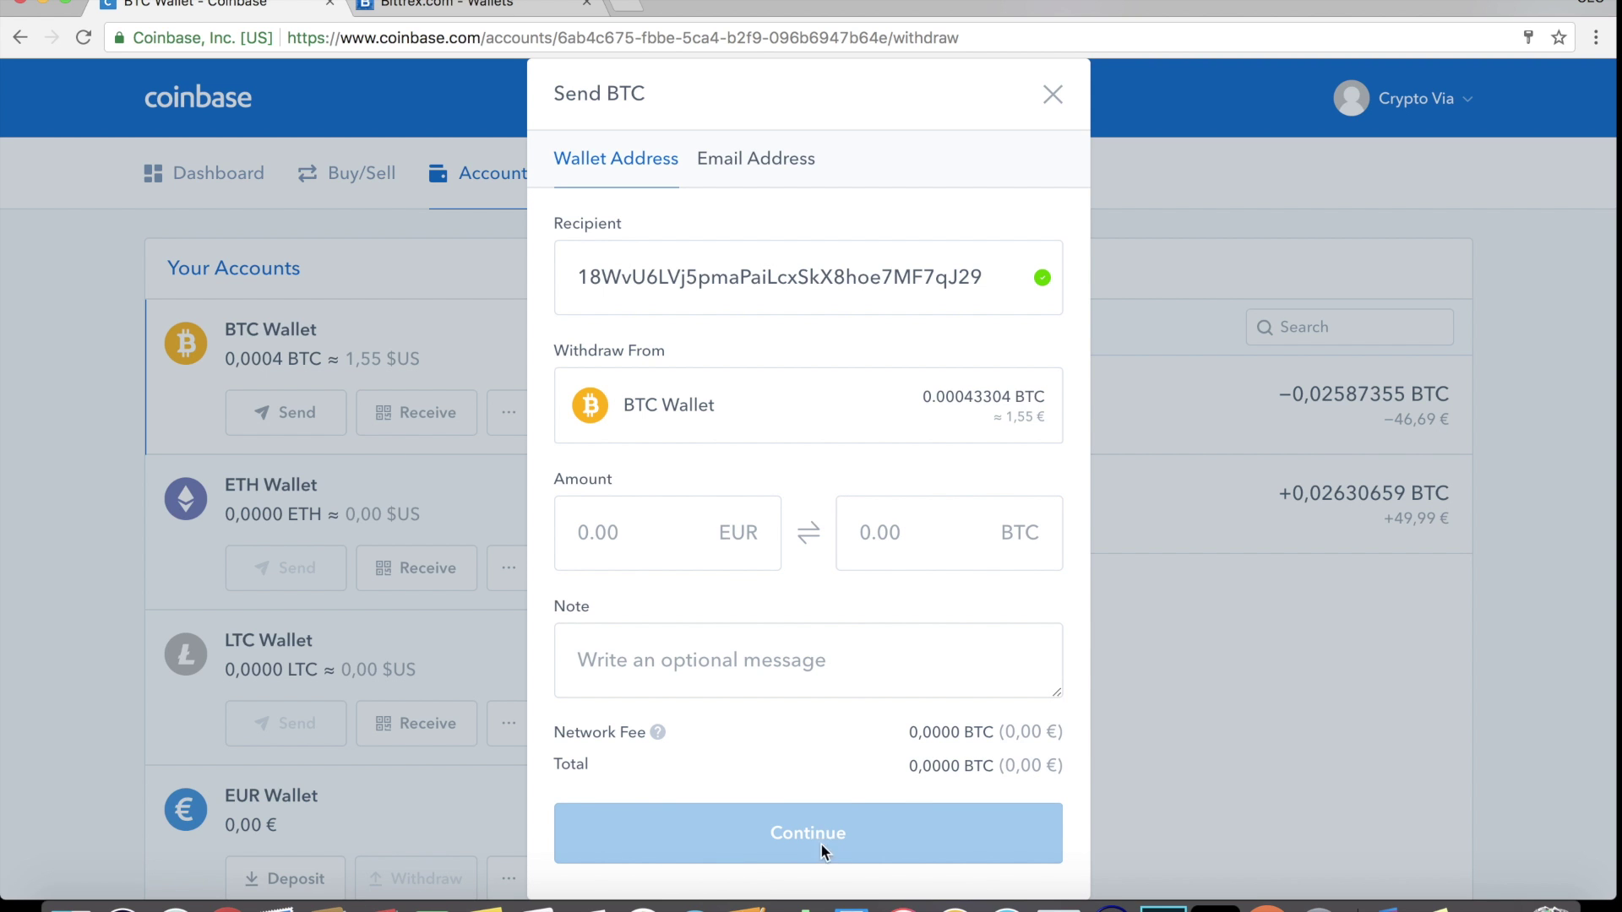
pyautogui.click(1052, 93)
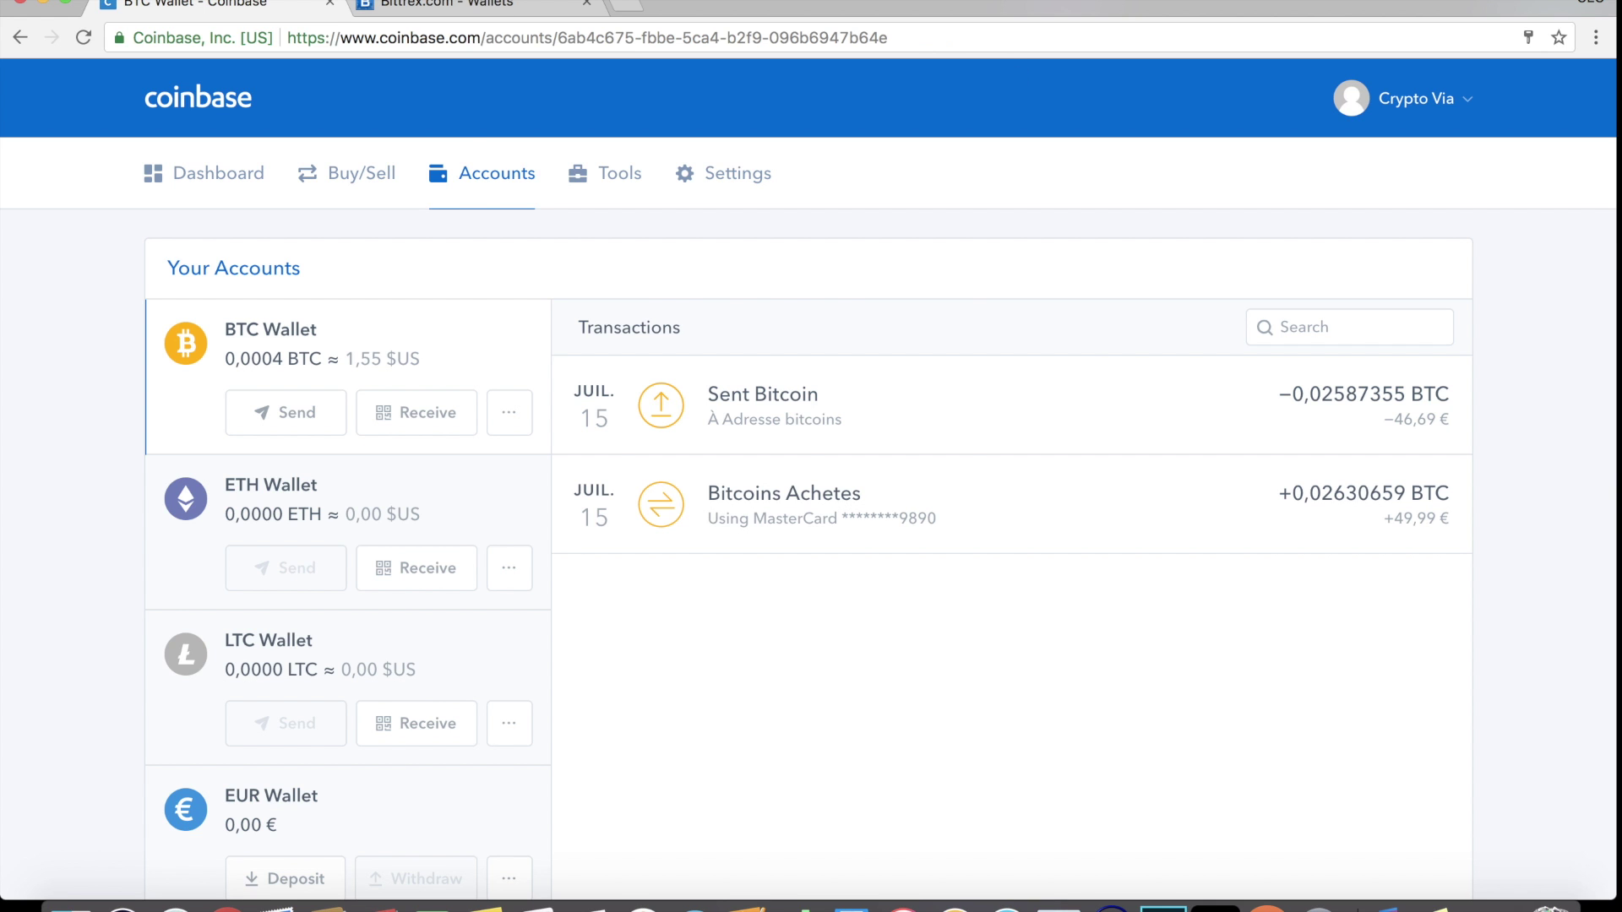
# Step: Switch to Bittrex and close the Bitcoin deposit window and the translation prompt to get back to the account balances
pyautogui.click(407, 3)
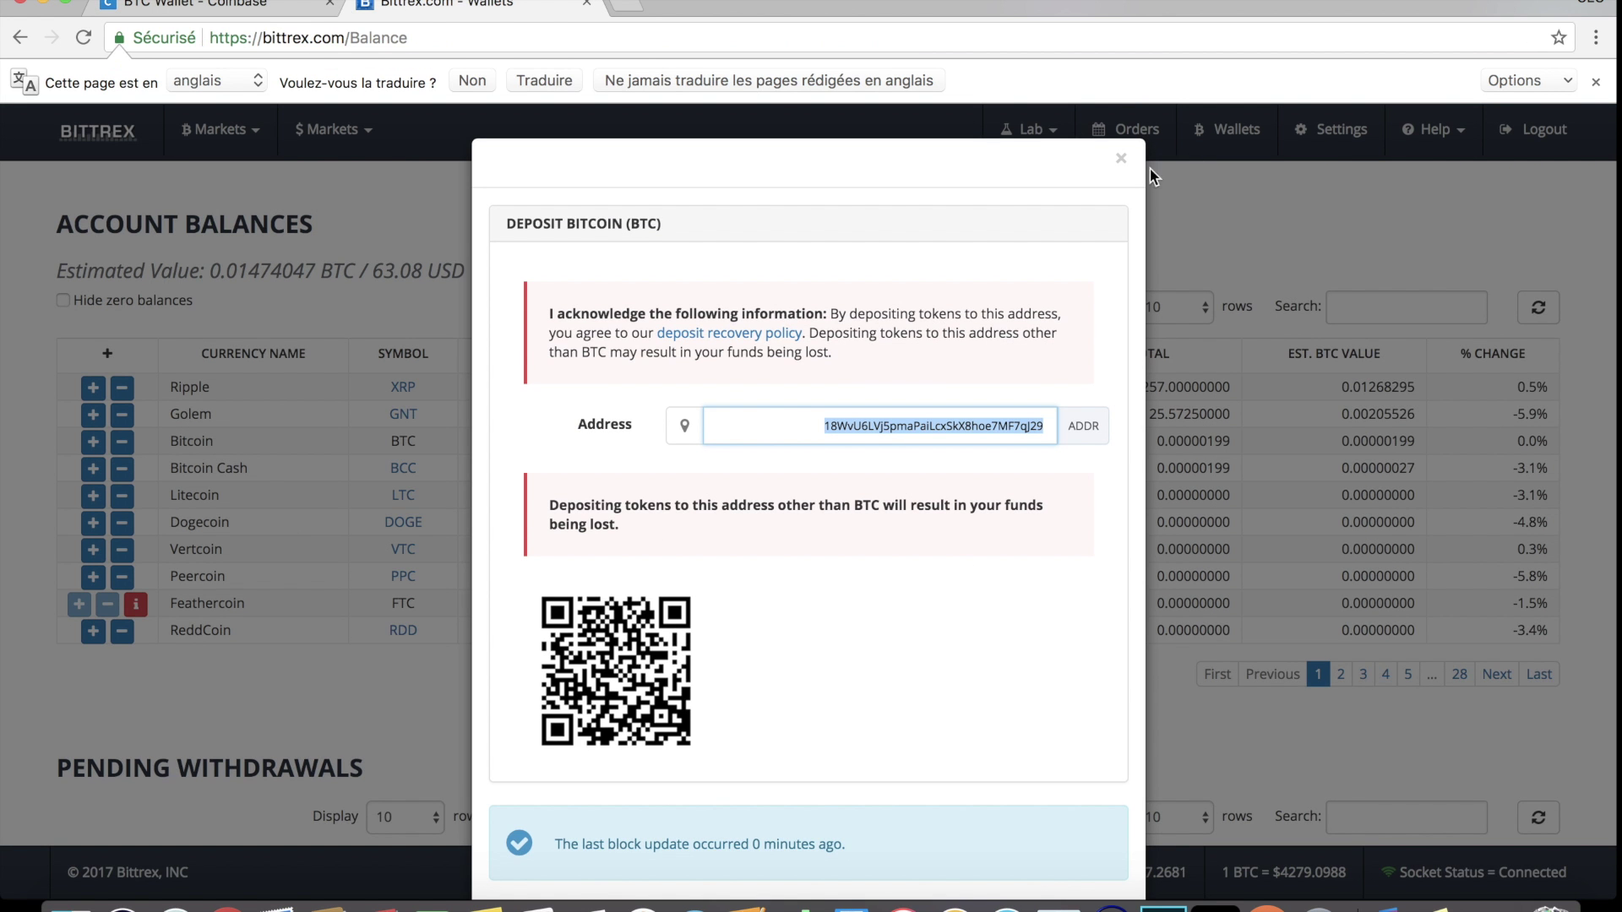
pyautogui.click(1122, 160)
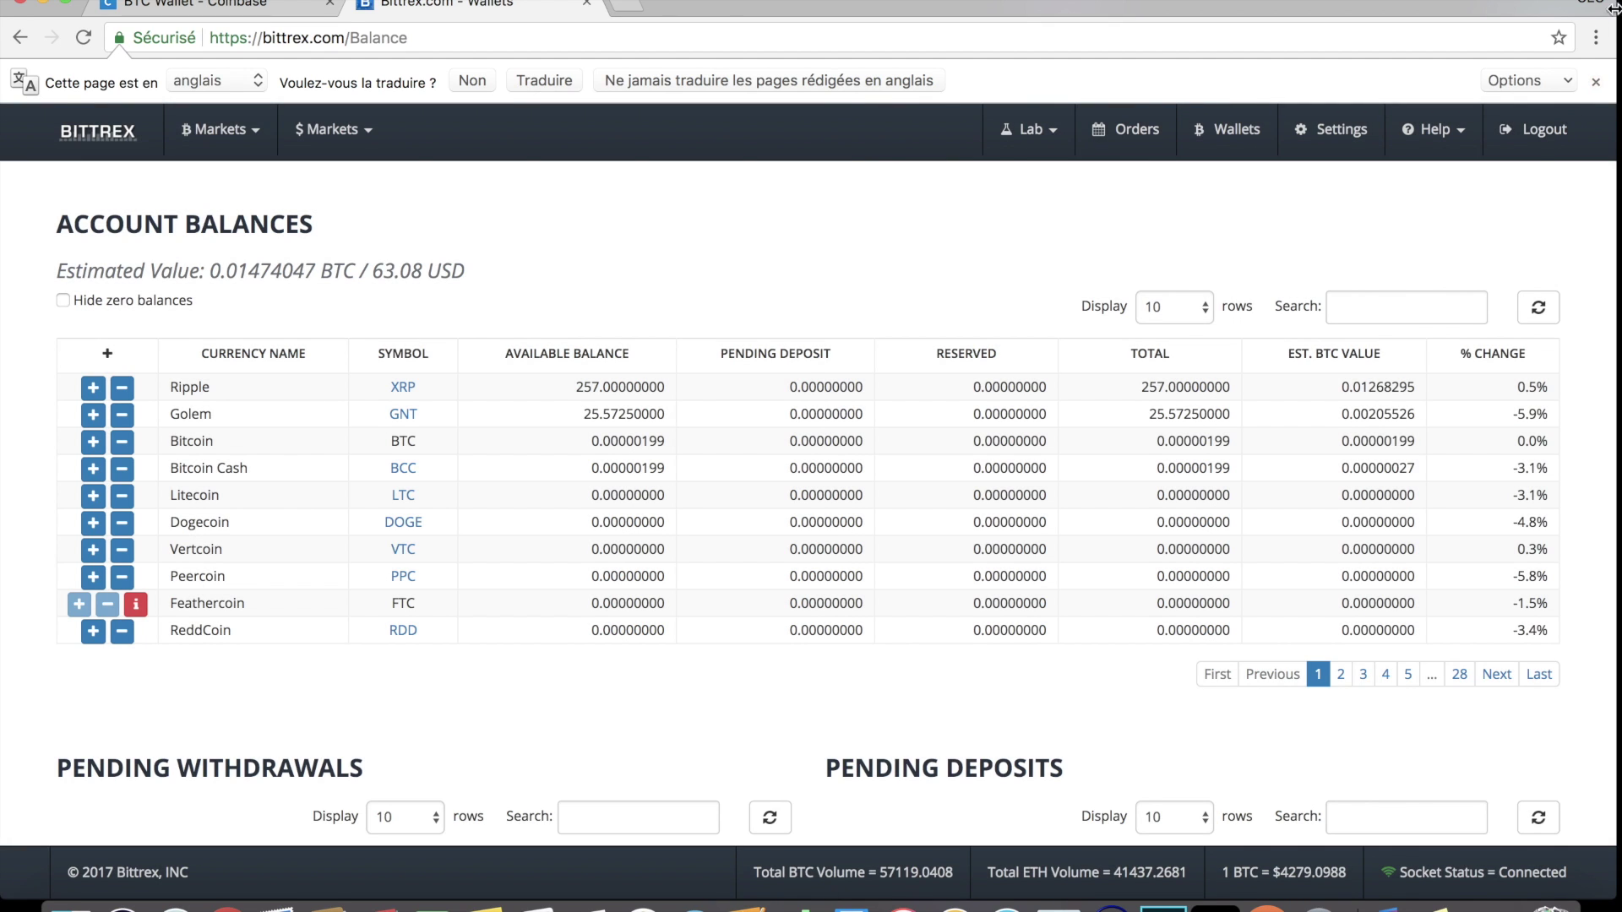
pyautogui.click(1596, 82)
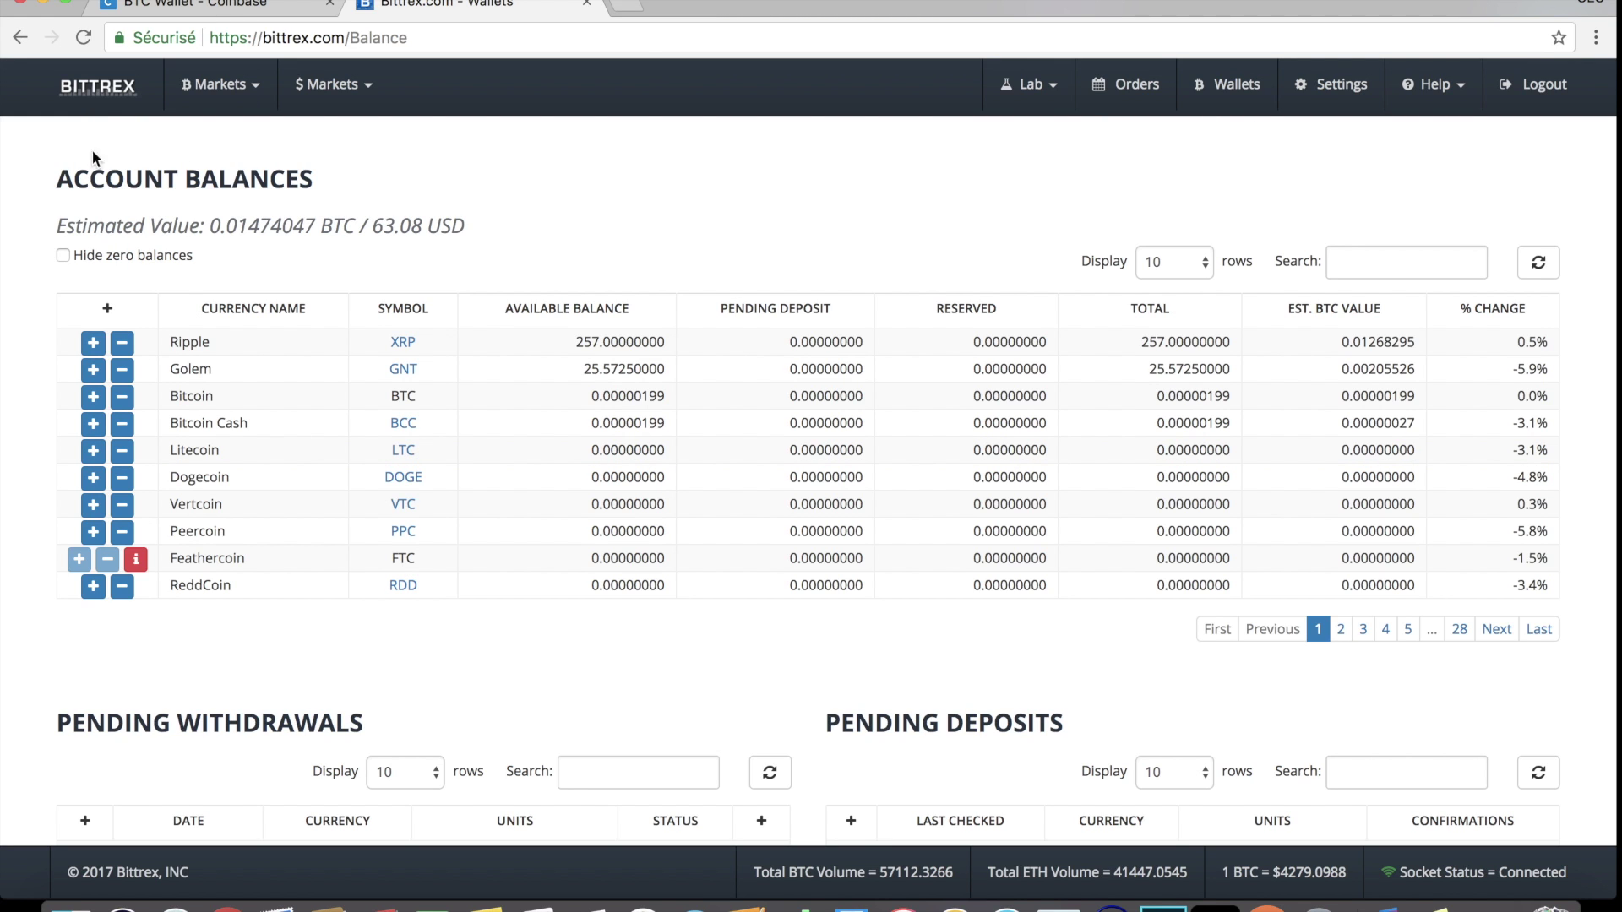
pyautogui.moveTo(58, 178); pyautogui.dragTo(365, 180)
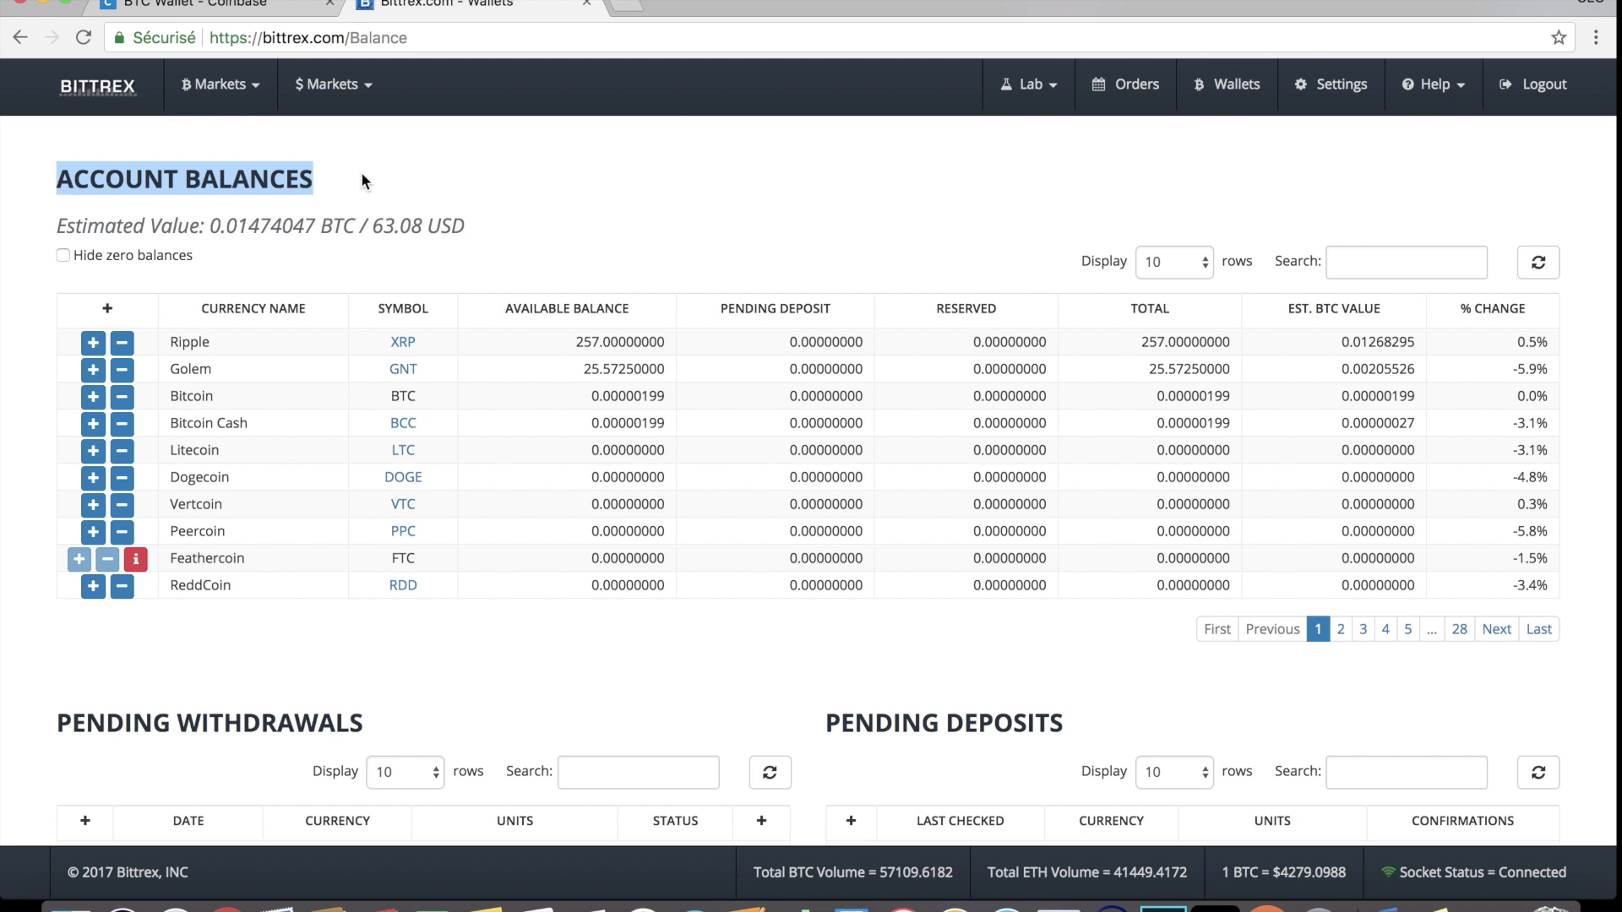
pyautogui.click(362, 174)
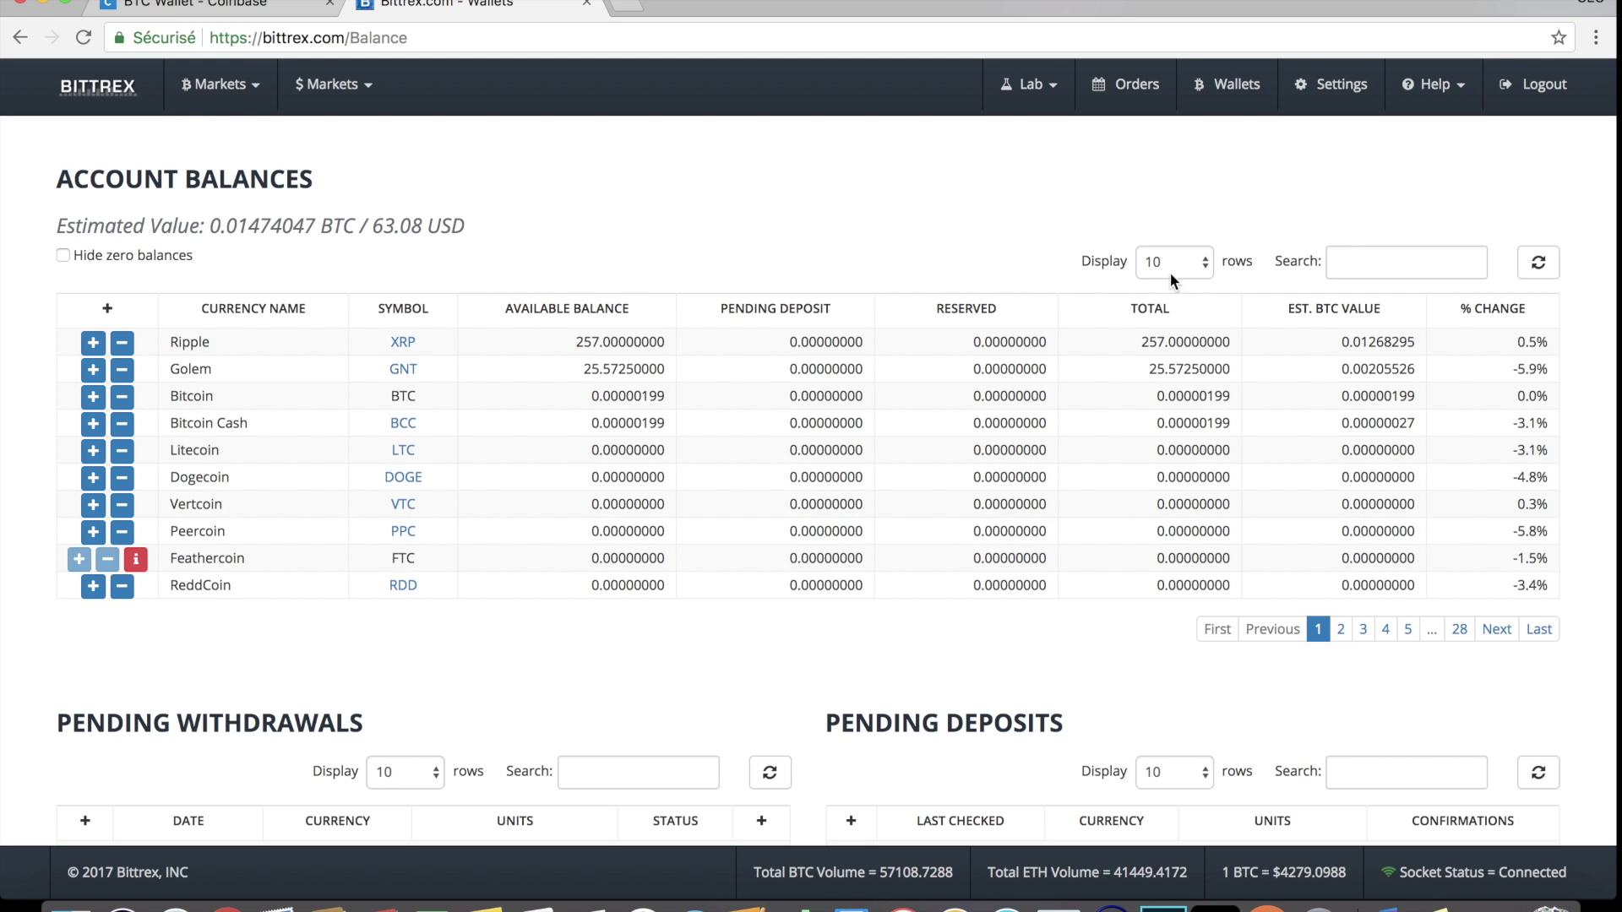
# Step: Search the account balances for "lite" and open the Litecoin (LTC) market
pyautogui.click(1418, 265)
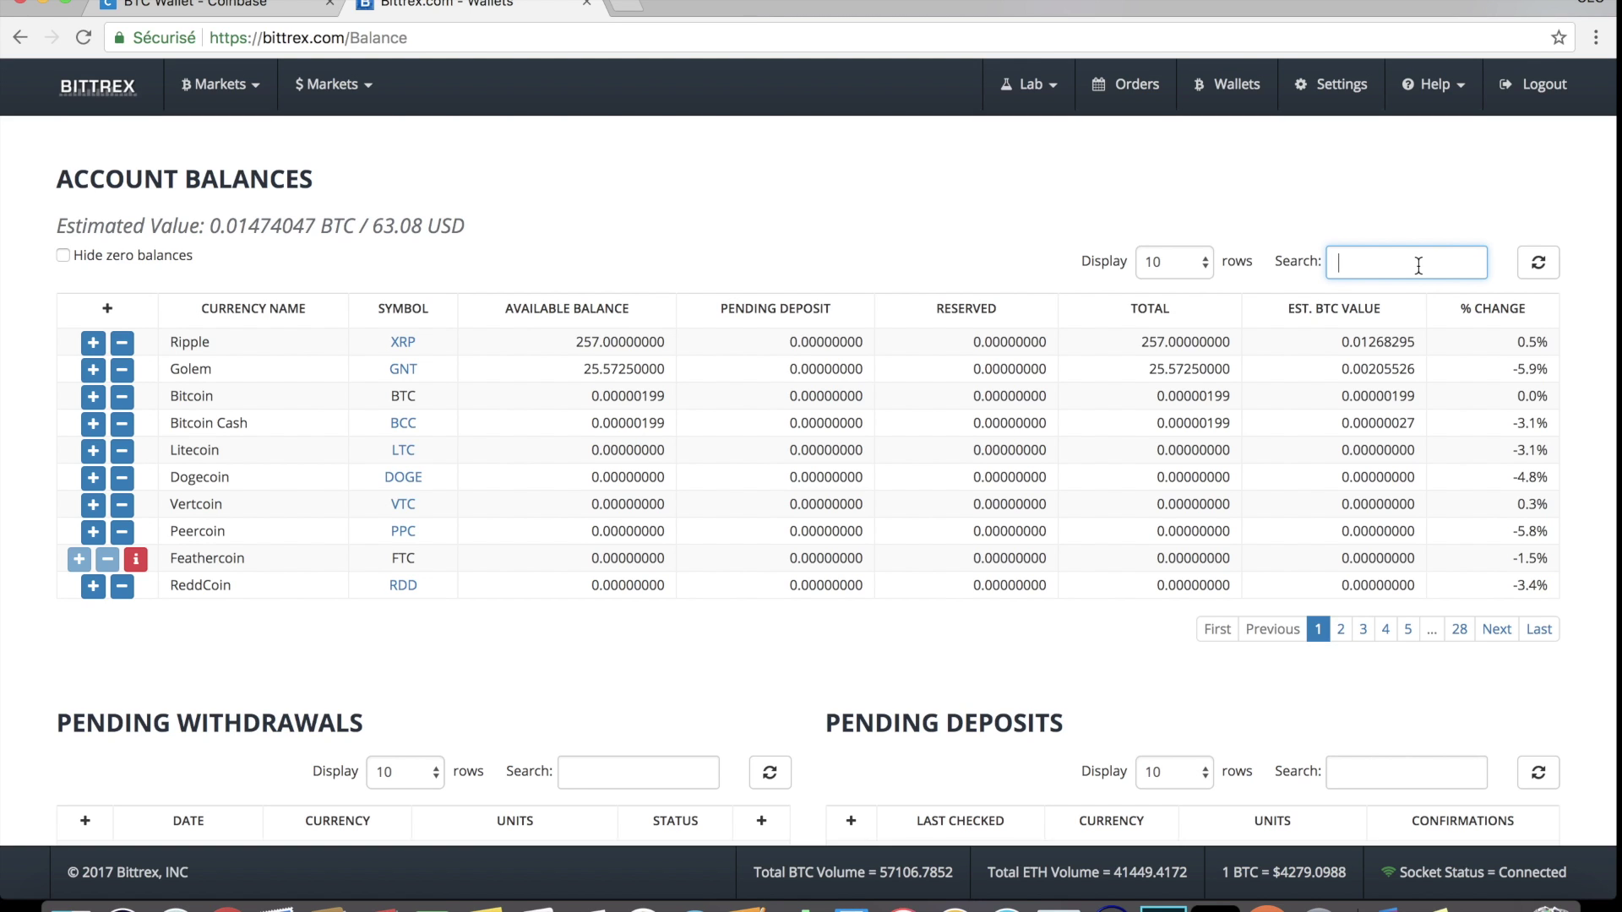
pyautogui.write('li')
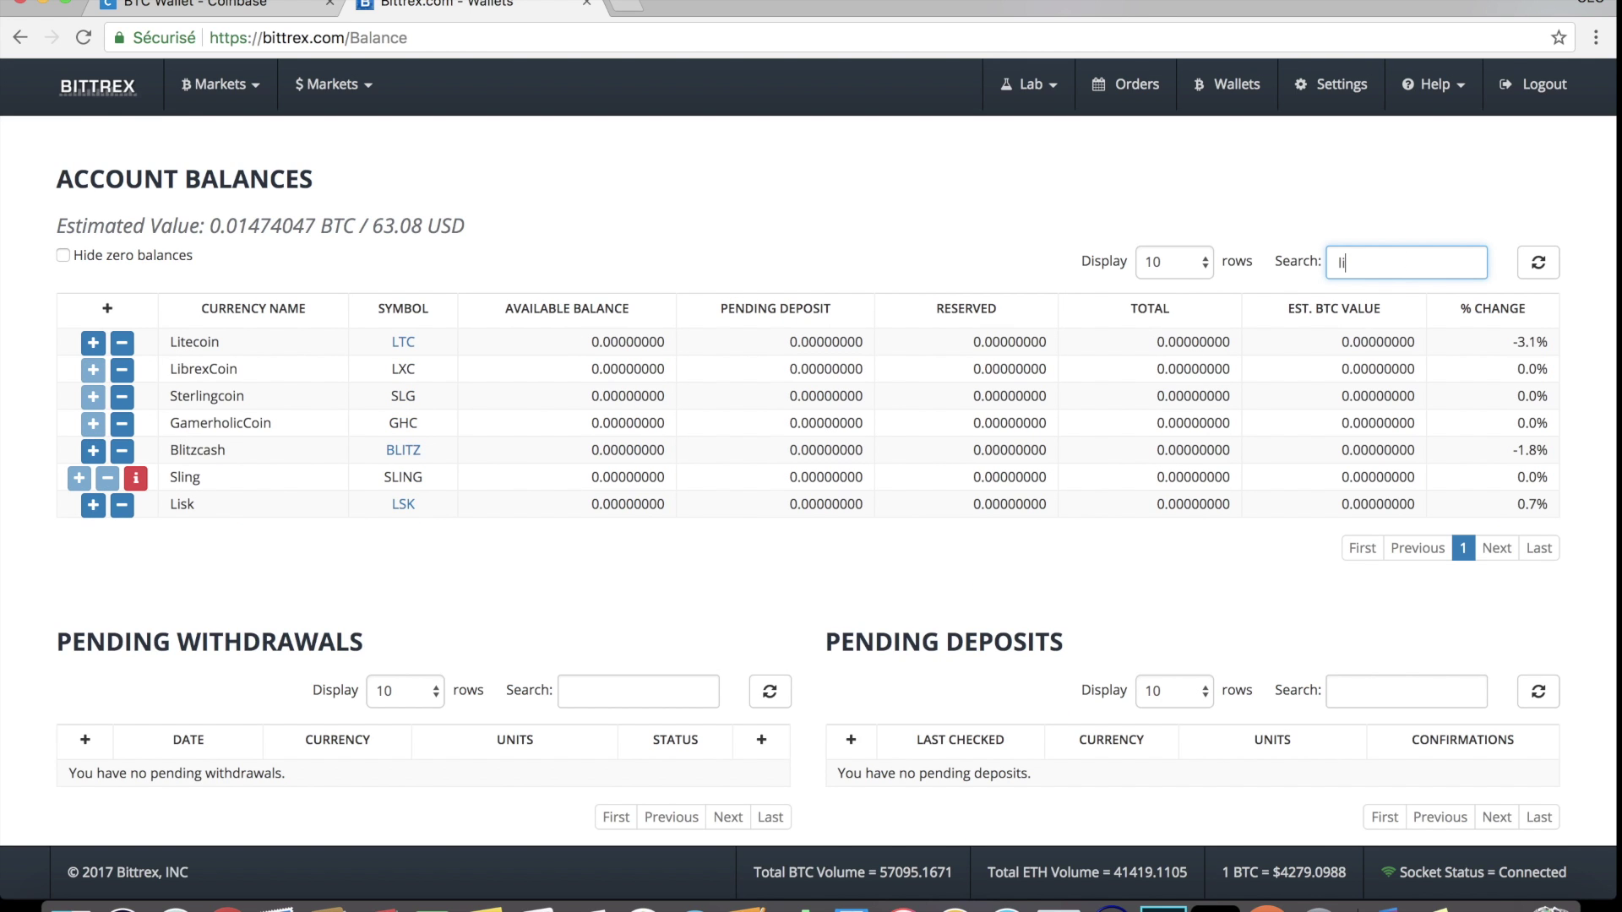
pyautogui.write('te')
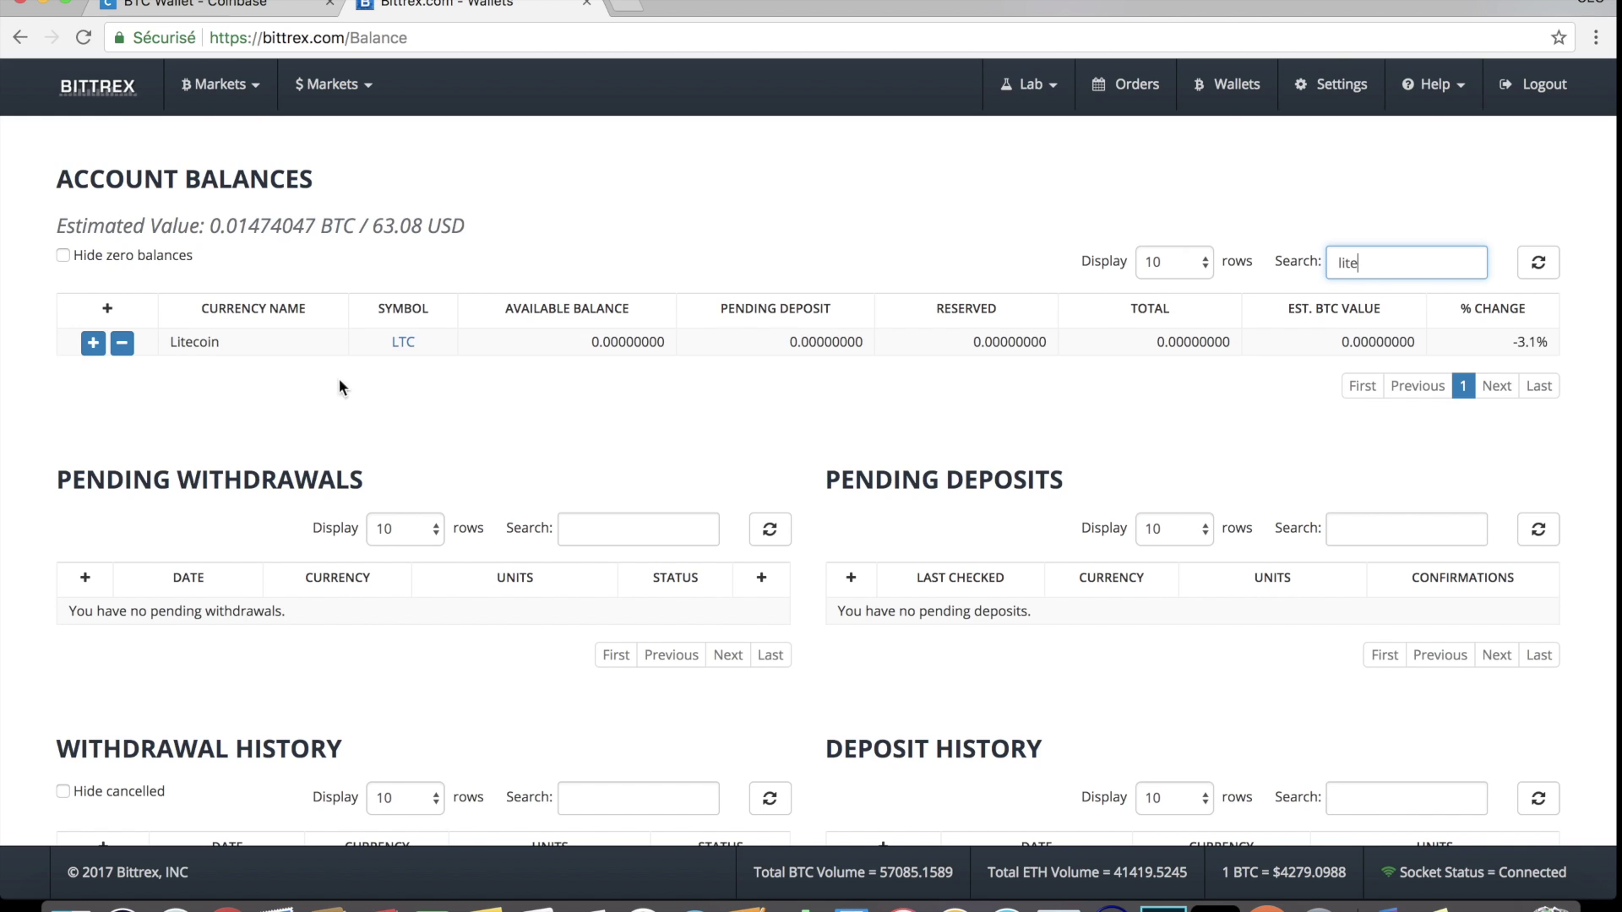
pyautogui.doubleClick(1341, 261)
pyautogui.click(402, 374)
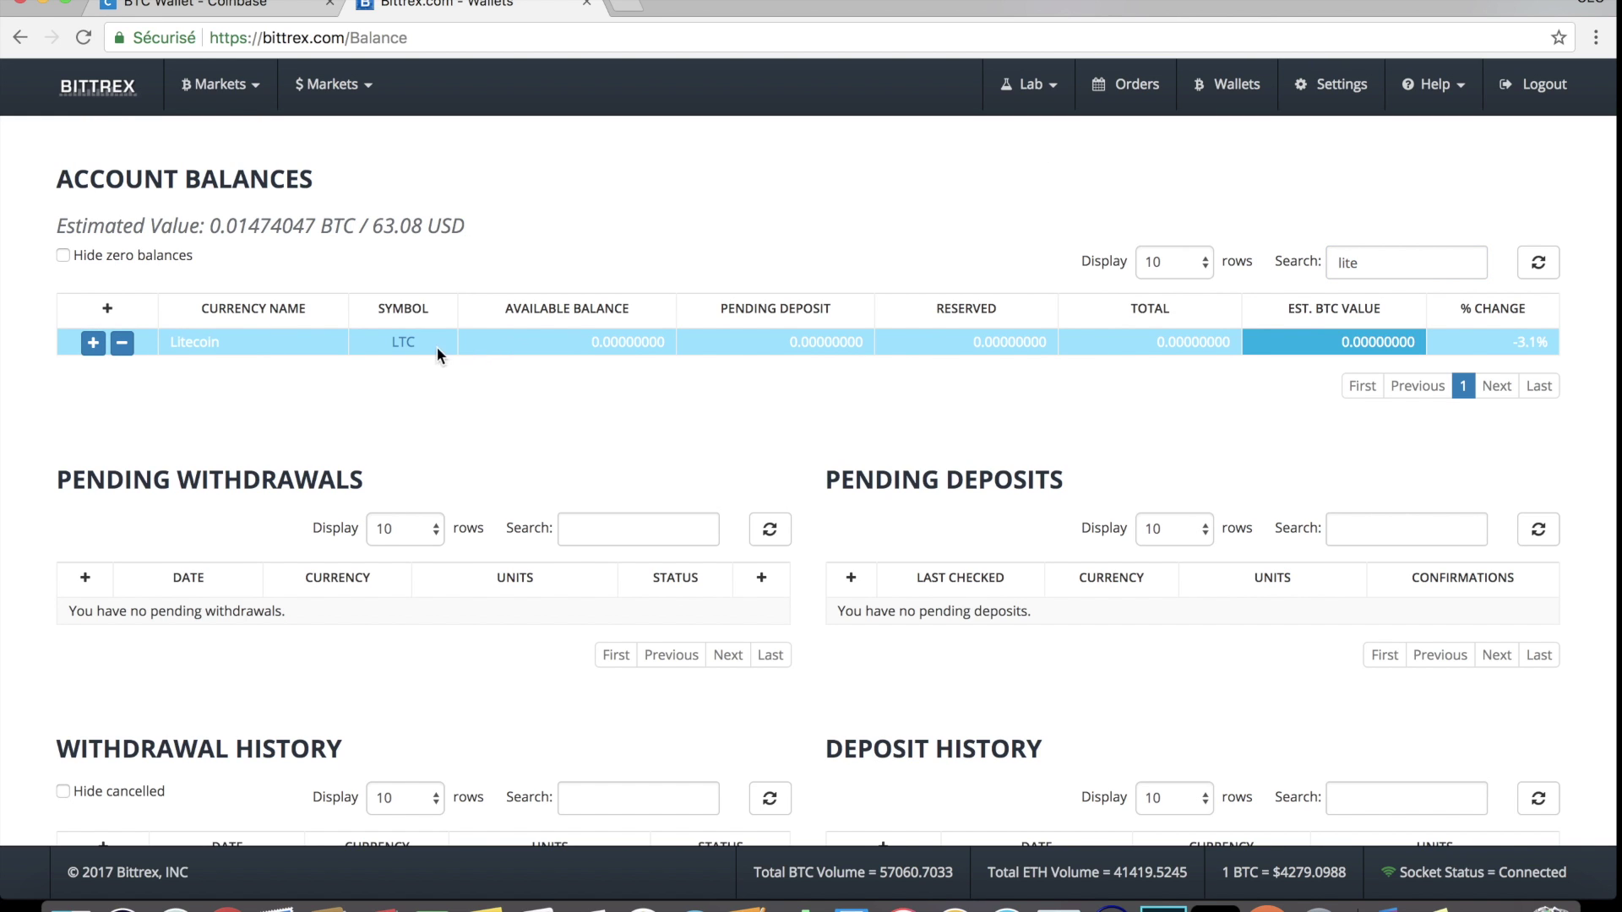
pyautogui.click(404, 343)
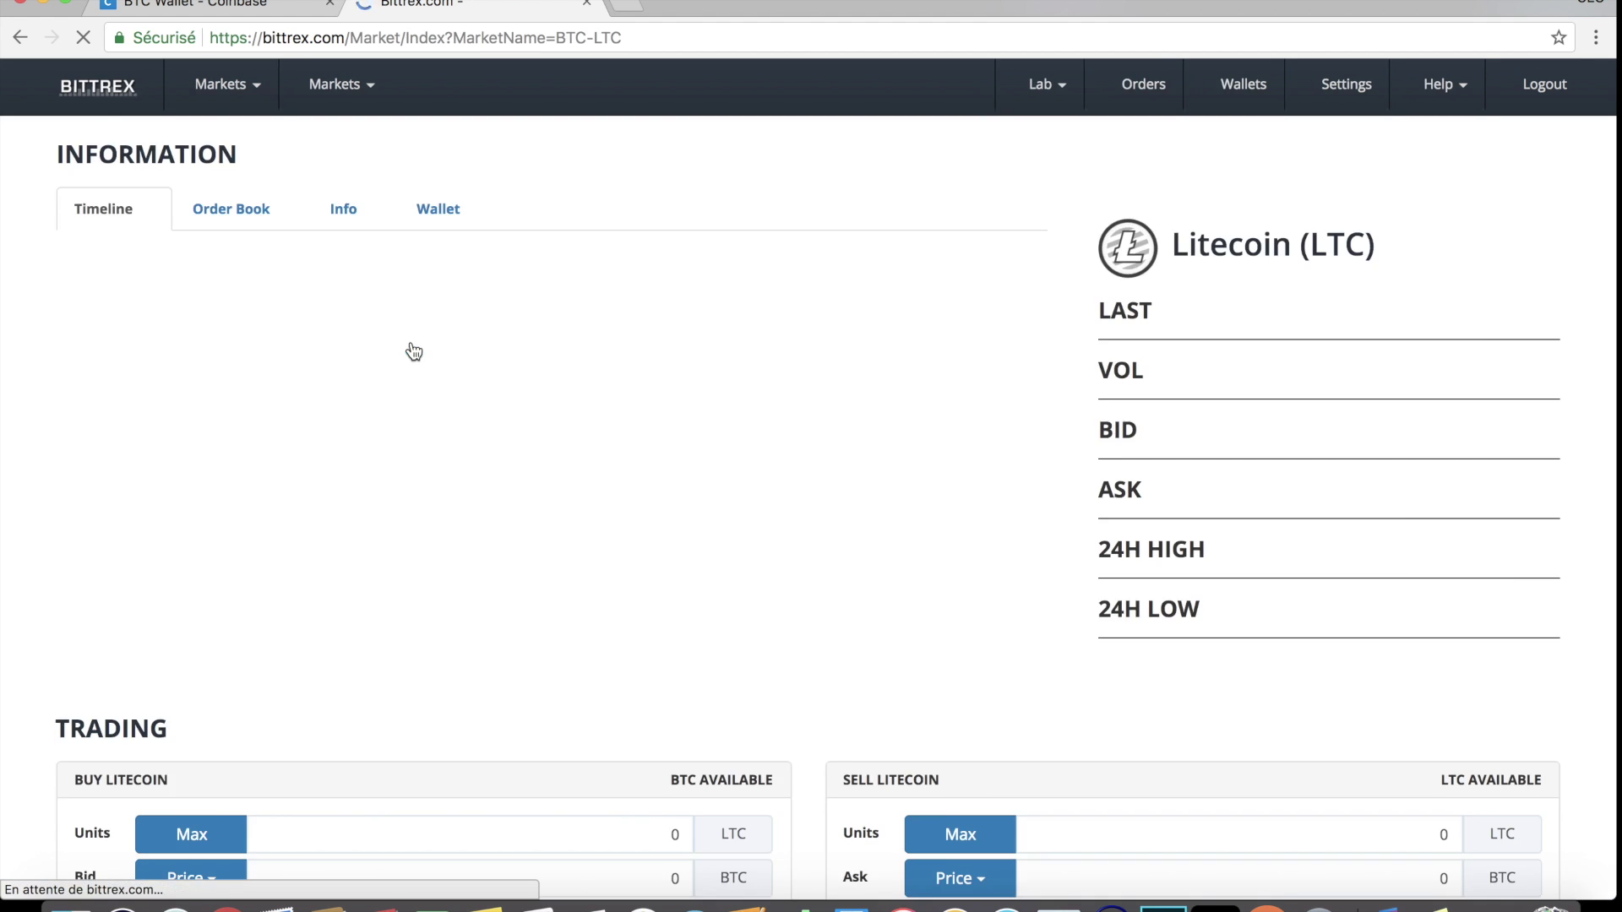
pyautogui.click(1596, 81)
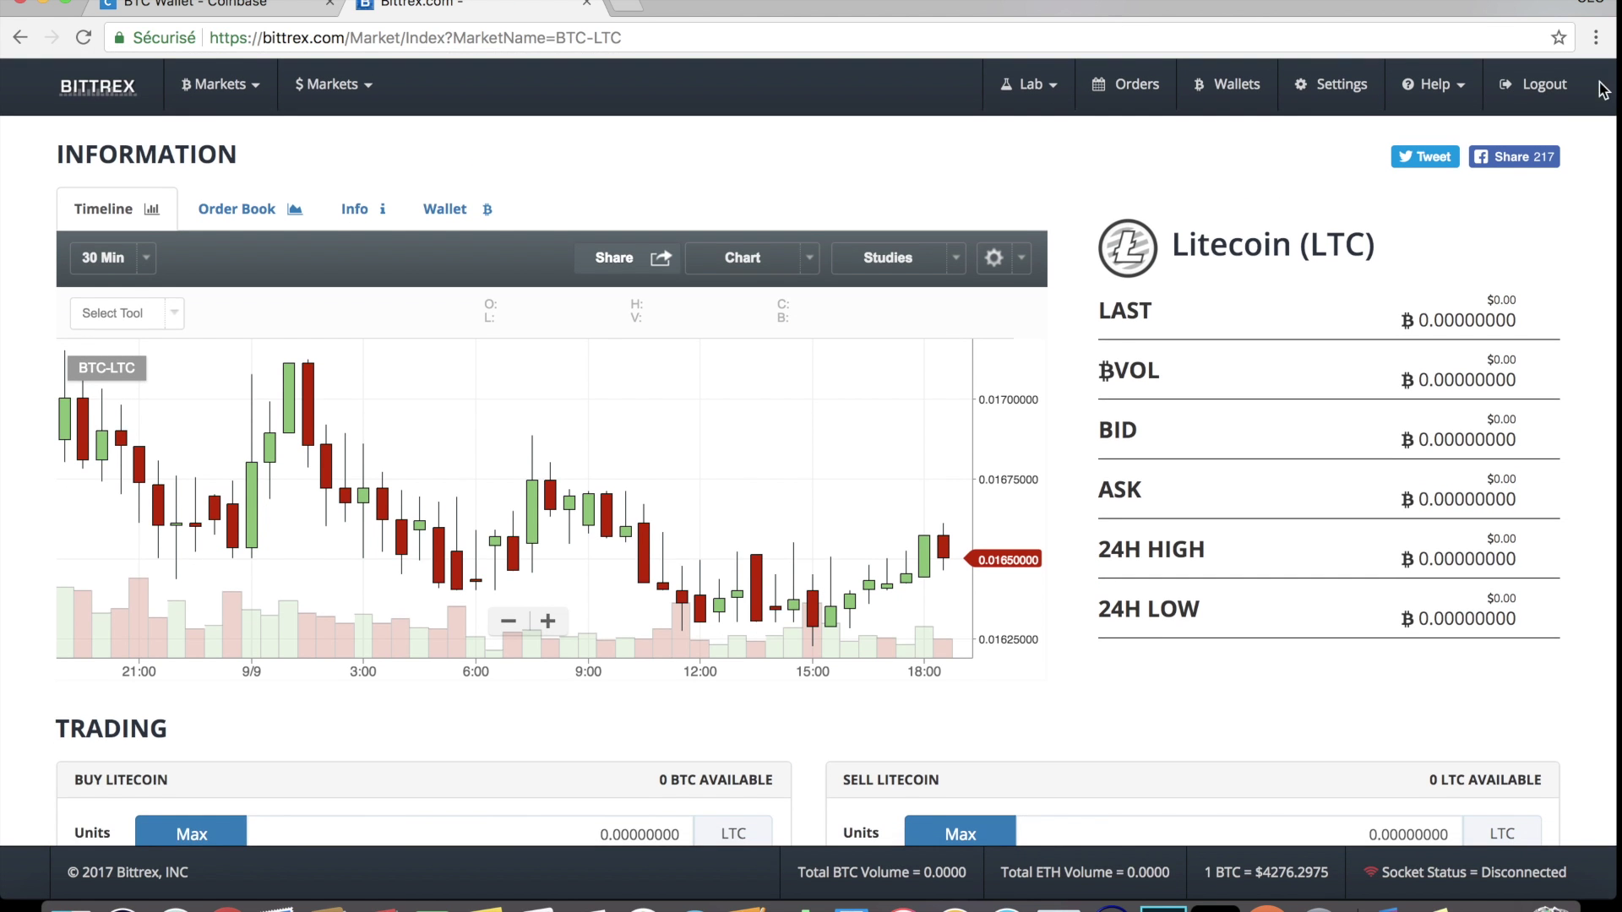
# Step: Fill in the Buy Litecoin order with 1 LTC as units and the last price as the bid
pyautogui.scroll(-5, 531, 538)
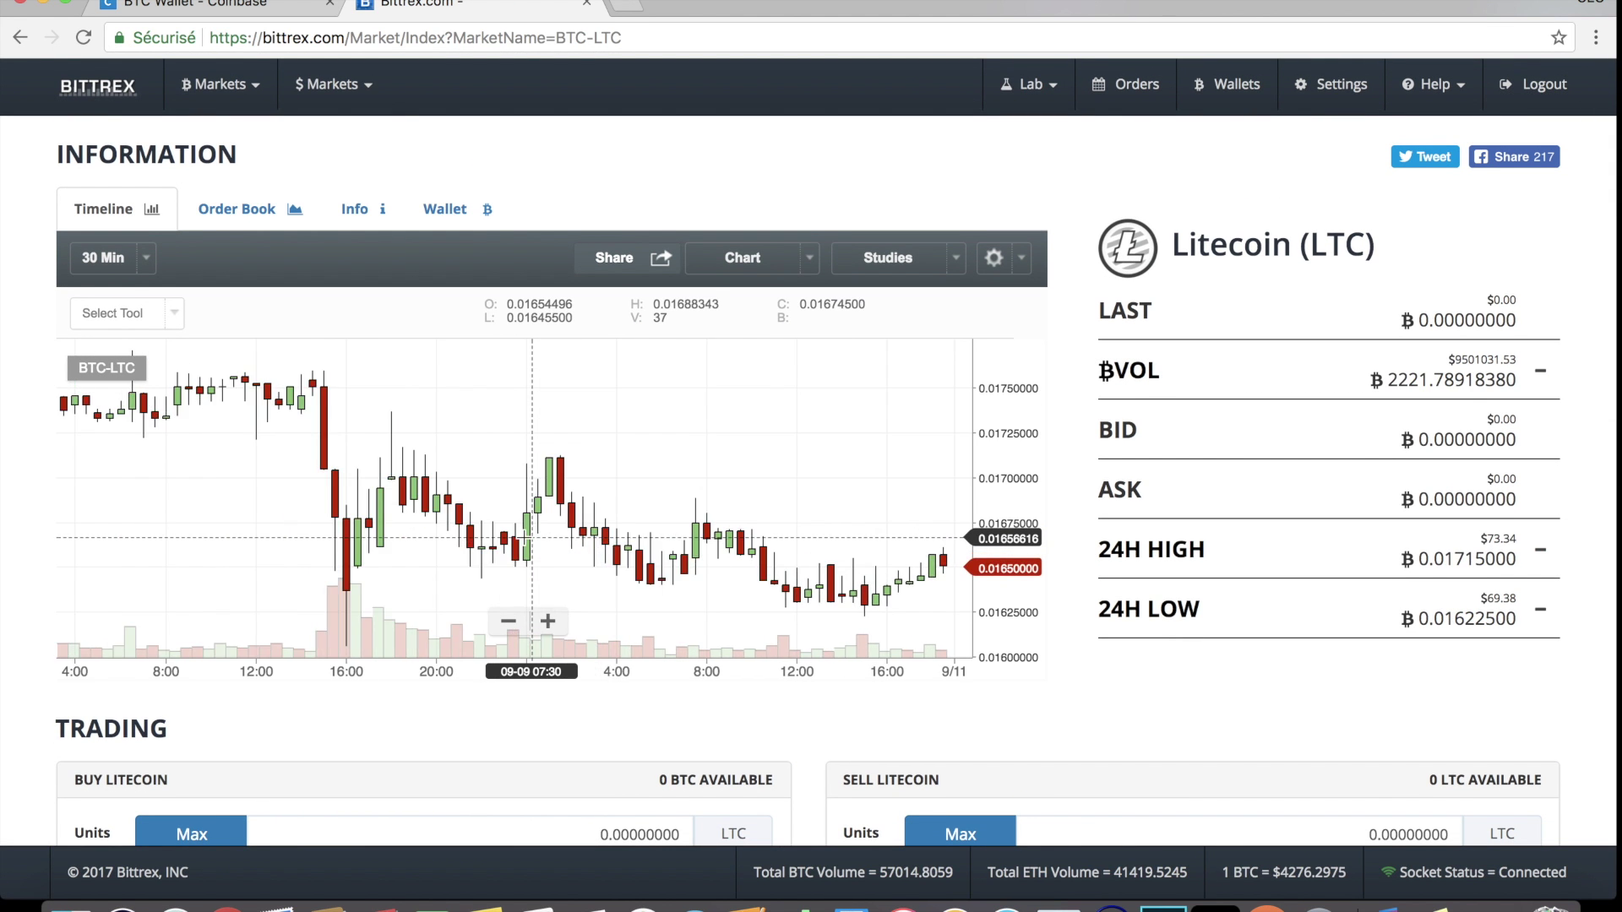
pyautogui.scroll(2, 723, 503)
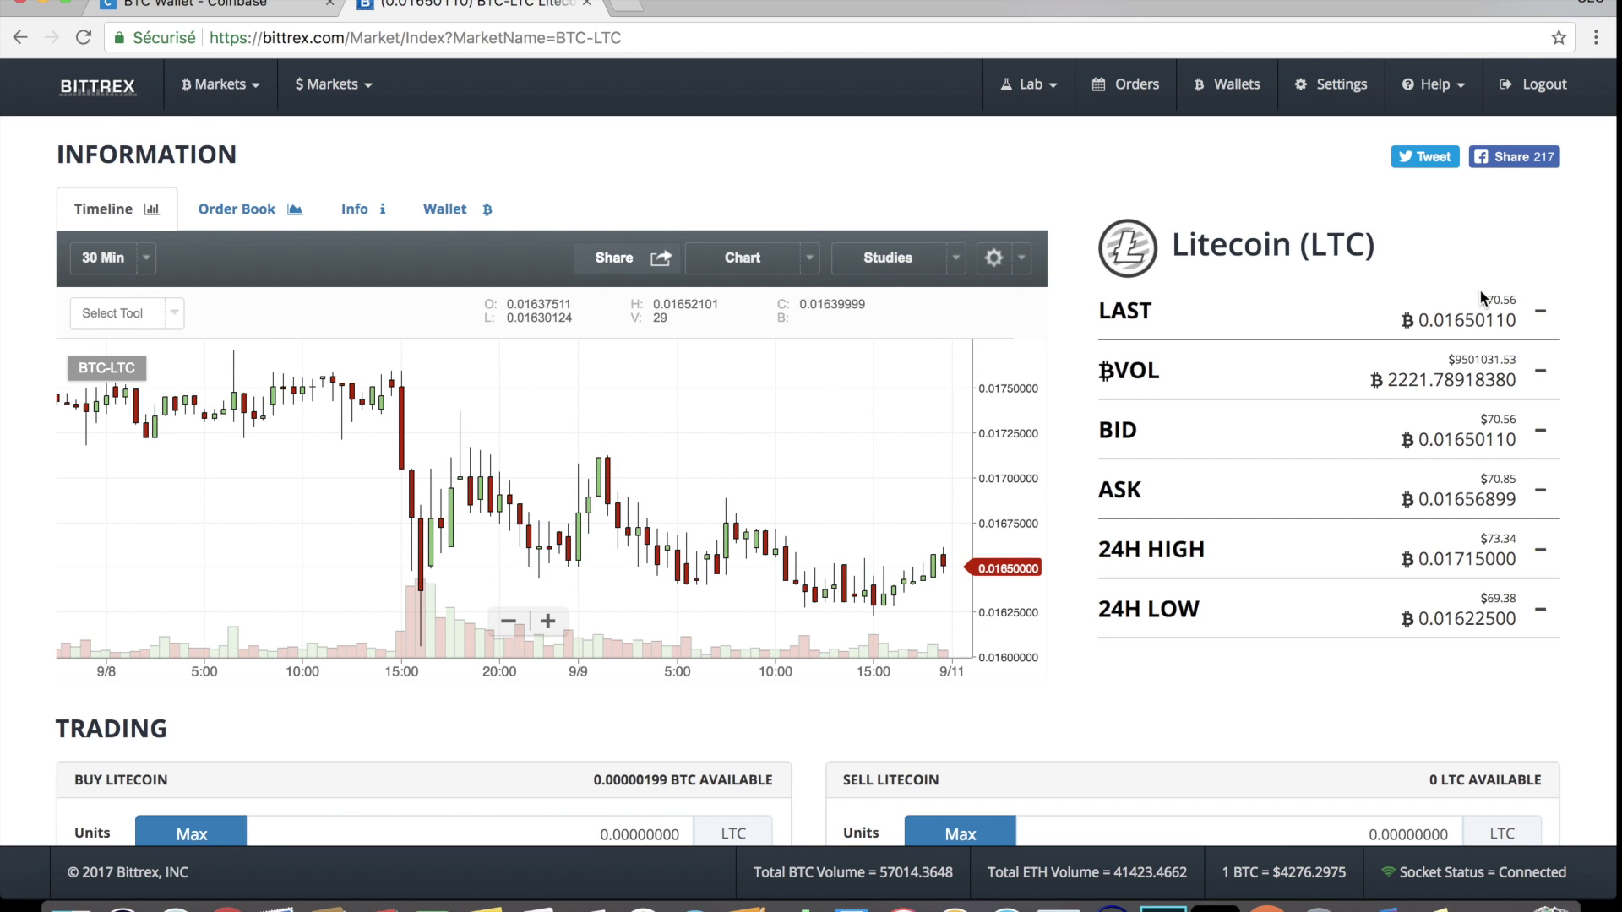
pyautogui.scroll(-7, 1154, 519)
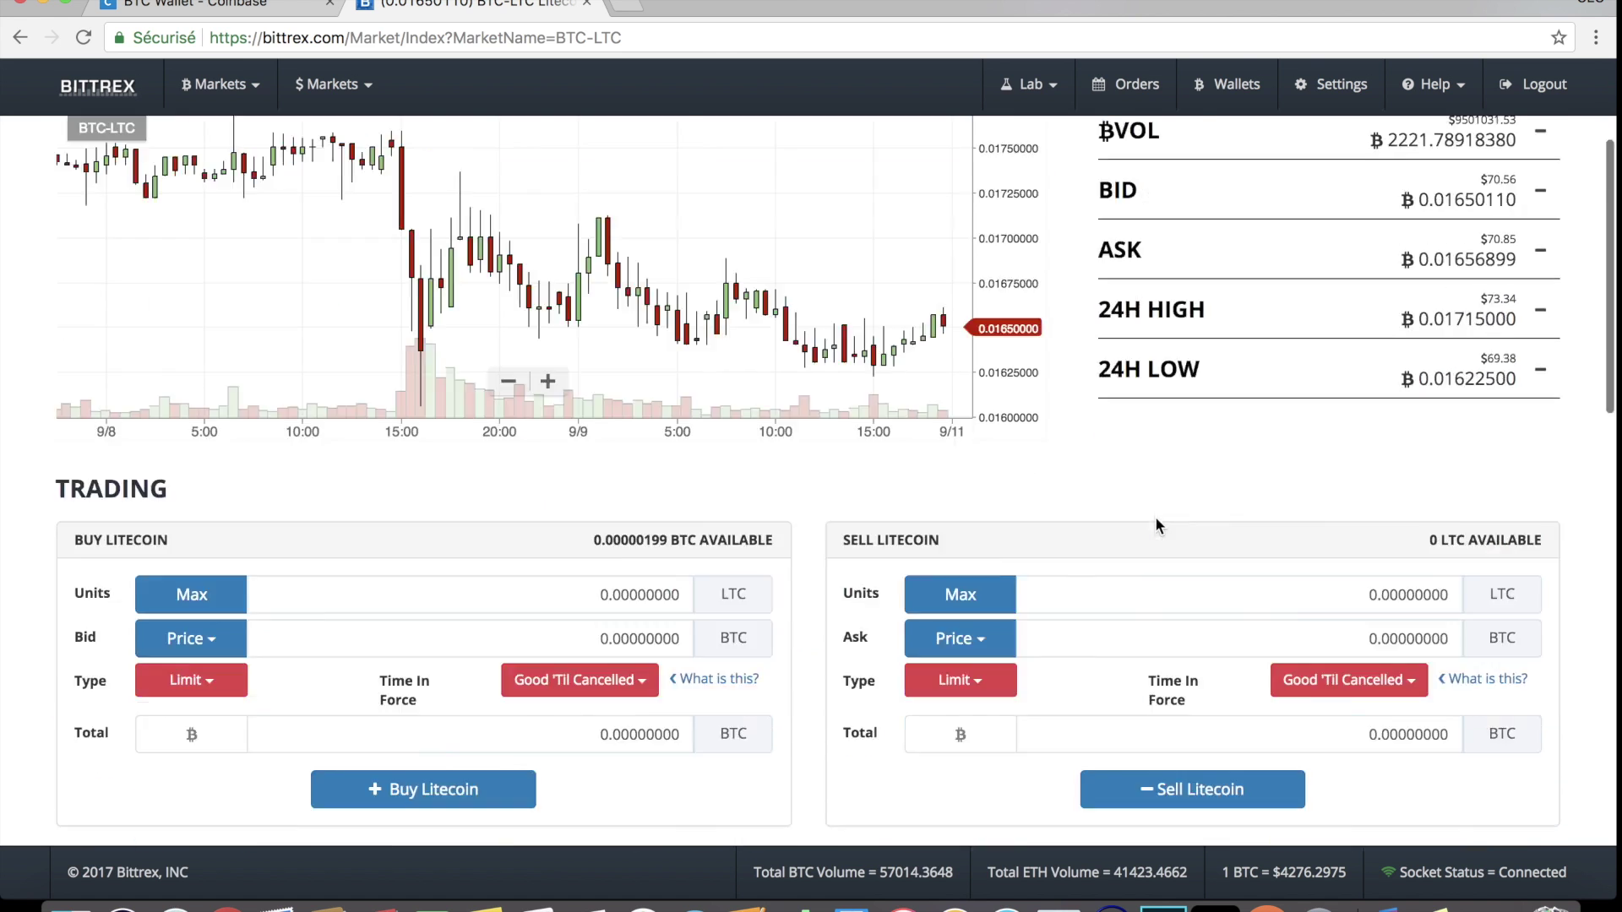
pyautogui.scroll(5, 1153, 515)
pyautogui.scroll(-1, 1089, 520)
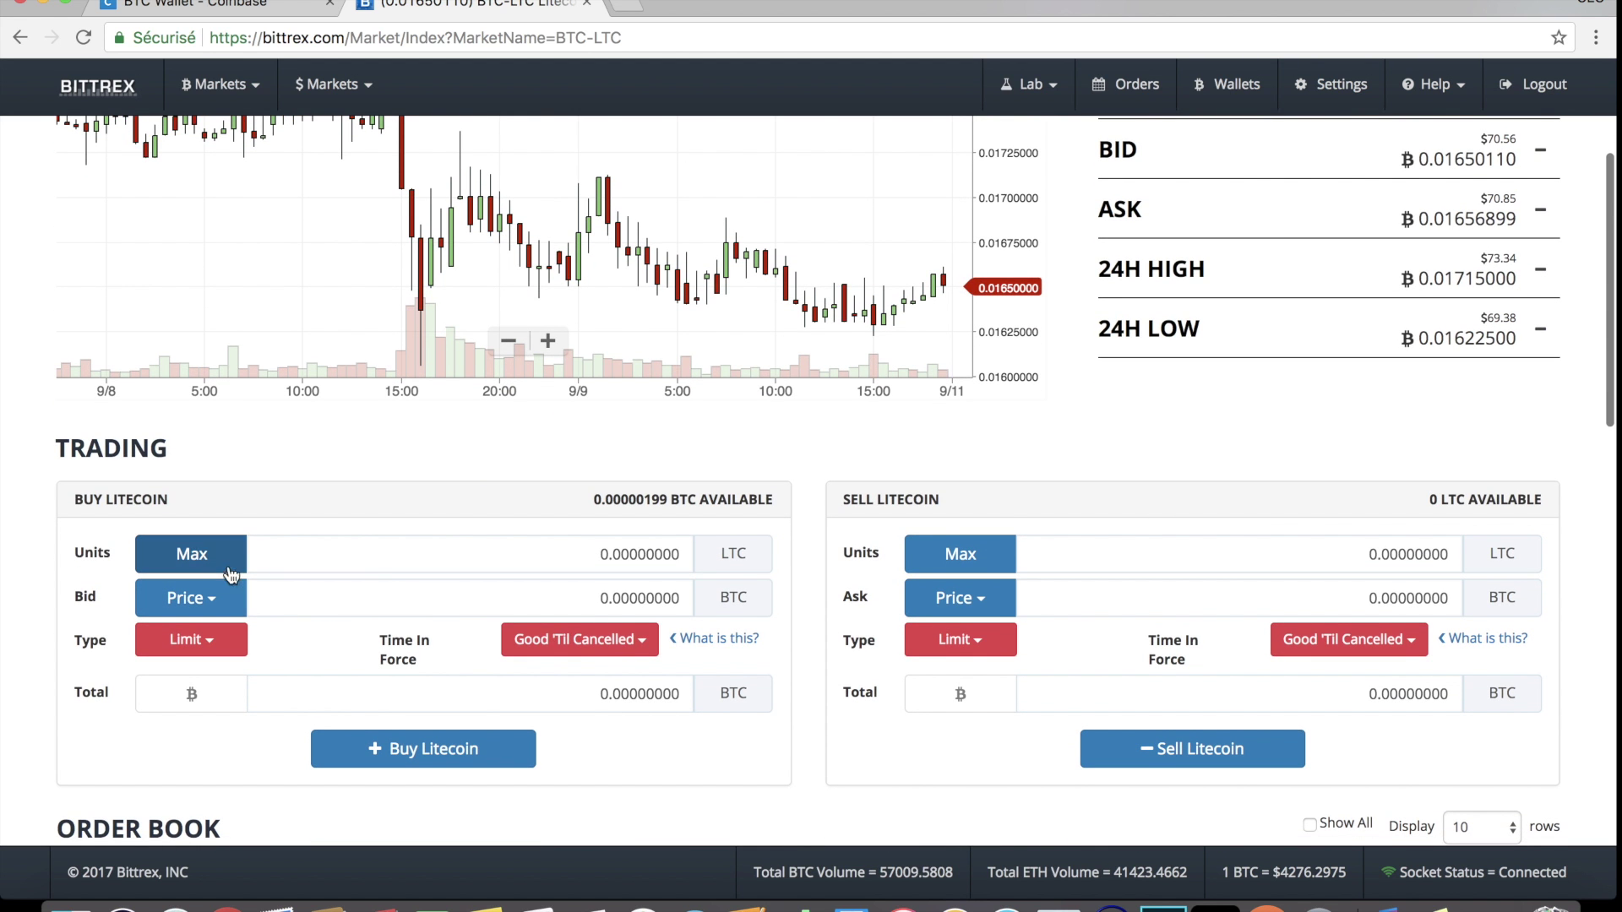
pyautogui.scroll(-1, 591, 540)
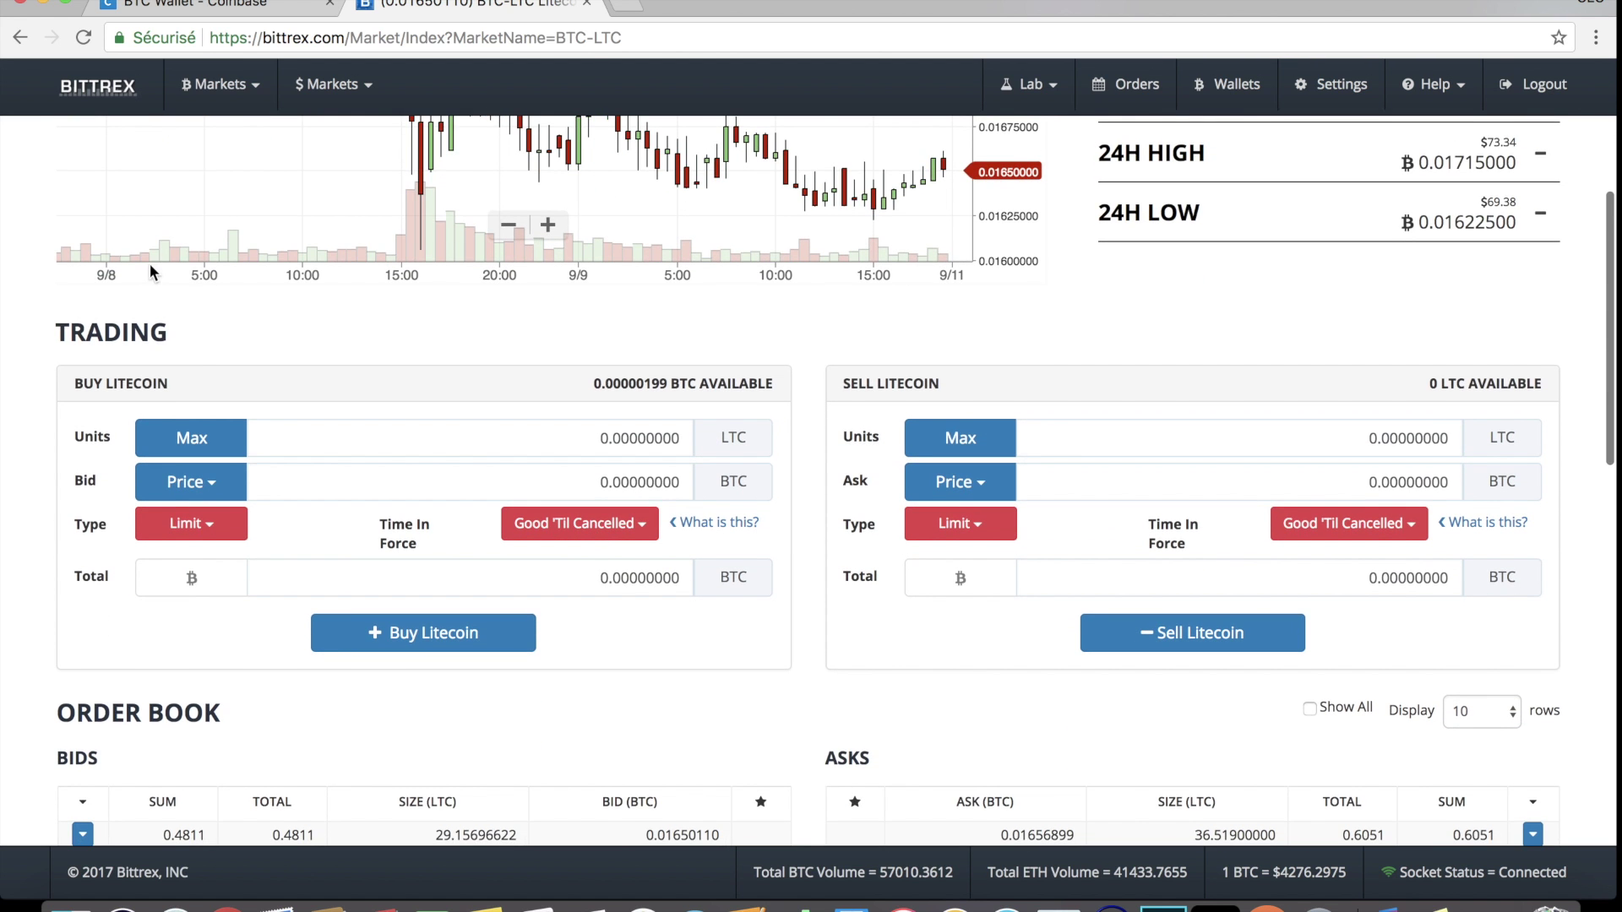
pyautogui.moveTo(68, 379); pyautogui.dragTo(188, 379)
pyautogui.click(196, 382)
pyautogui.click(606, 439)
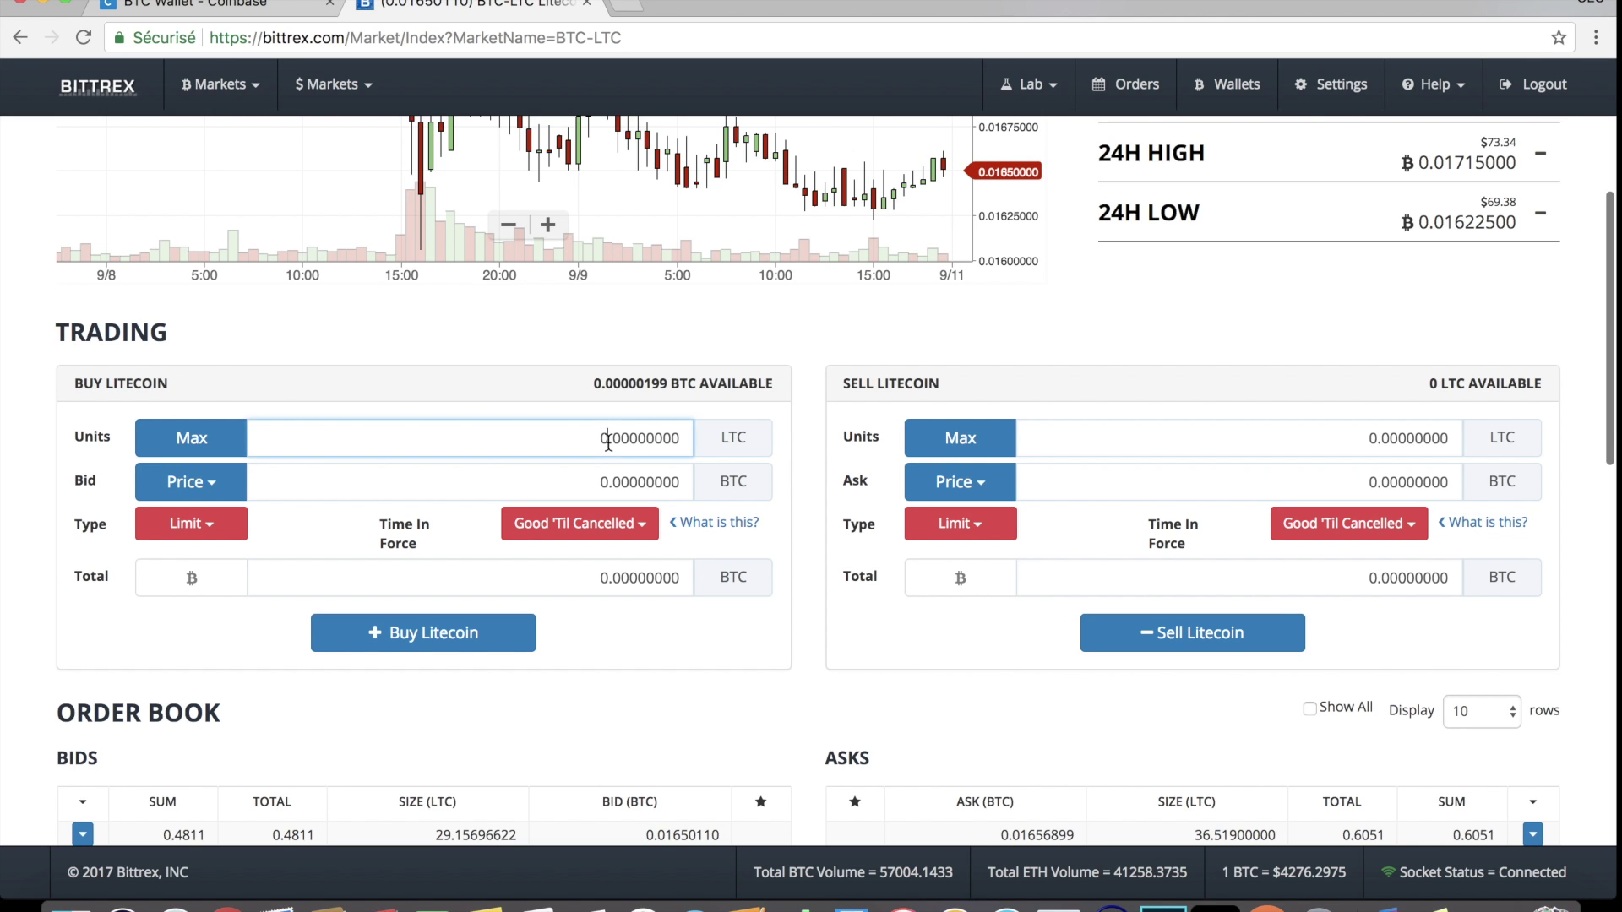
pyautogui.press('BackSpace')
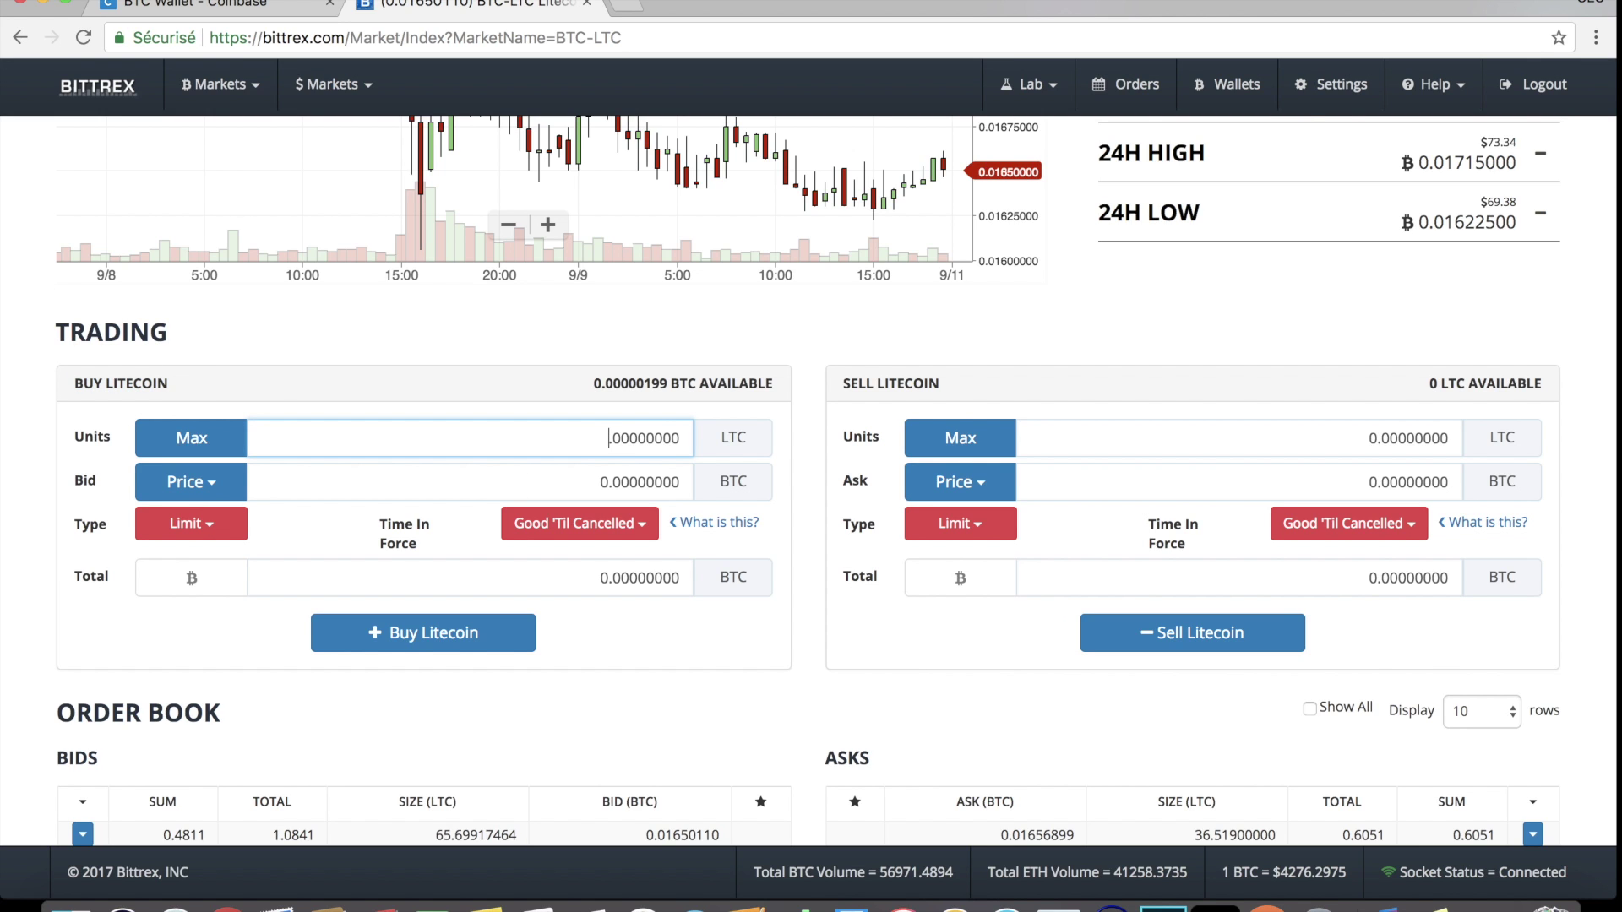
pyautogui.write('1')
pyautogui.click(223, 480)
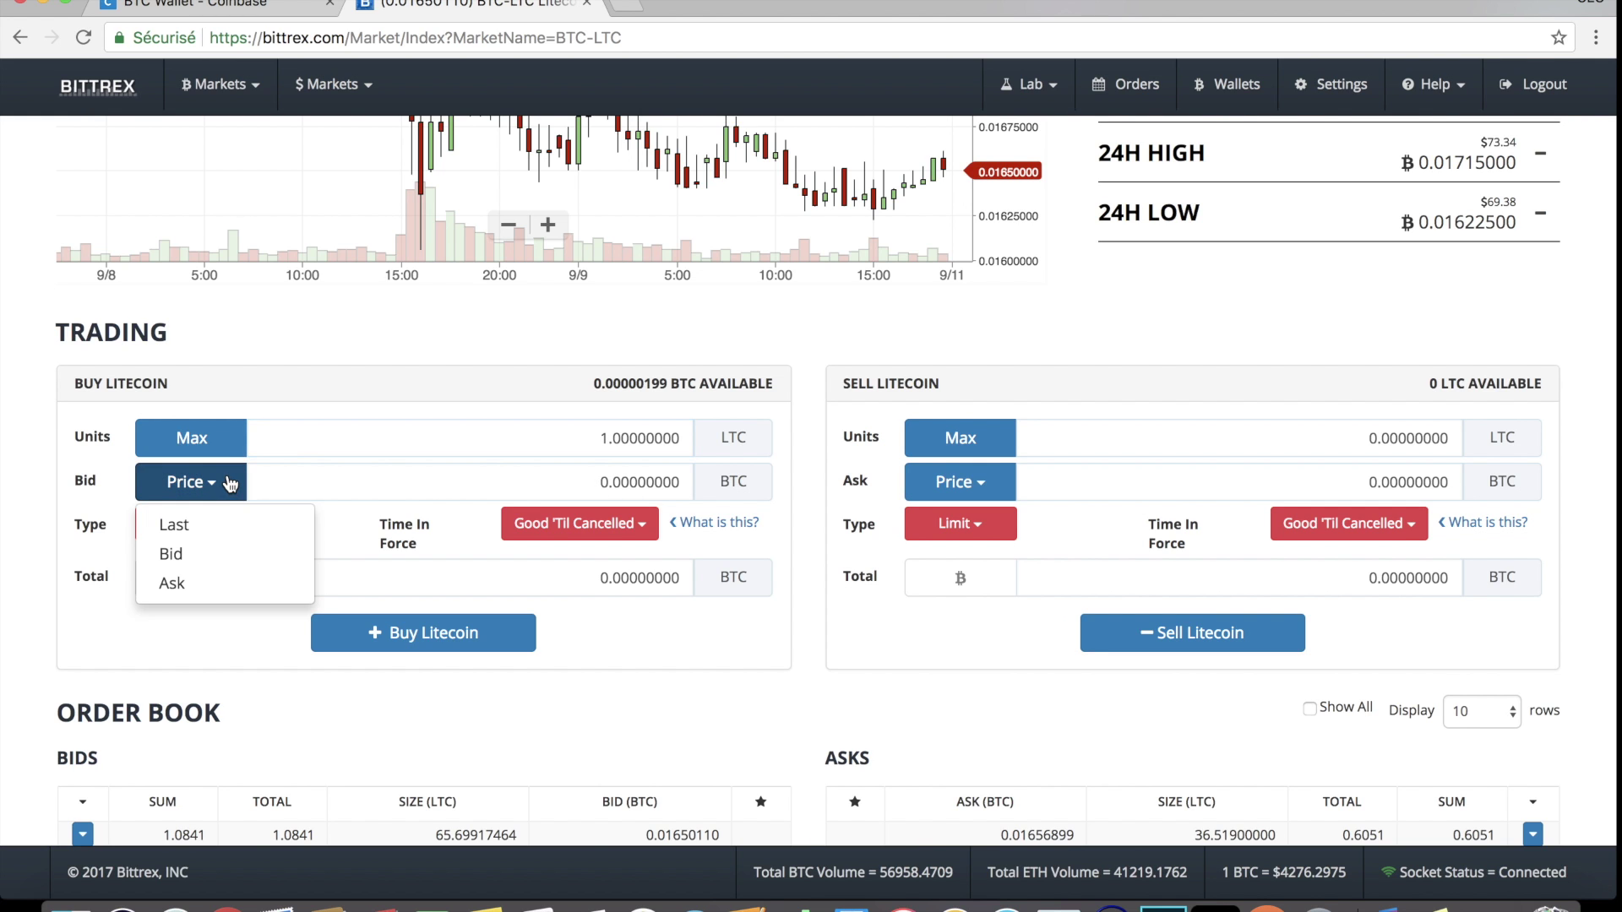
pyautogui.click(187, 532)
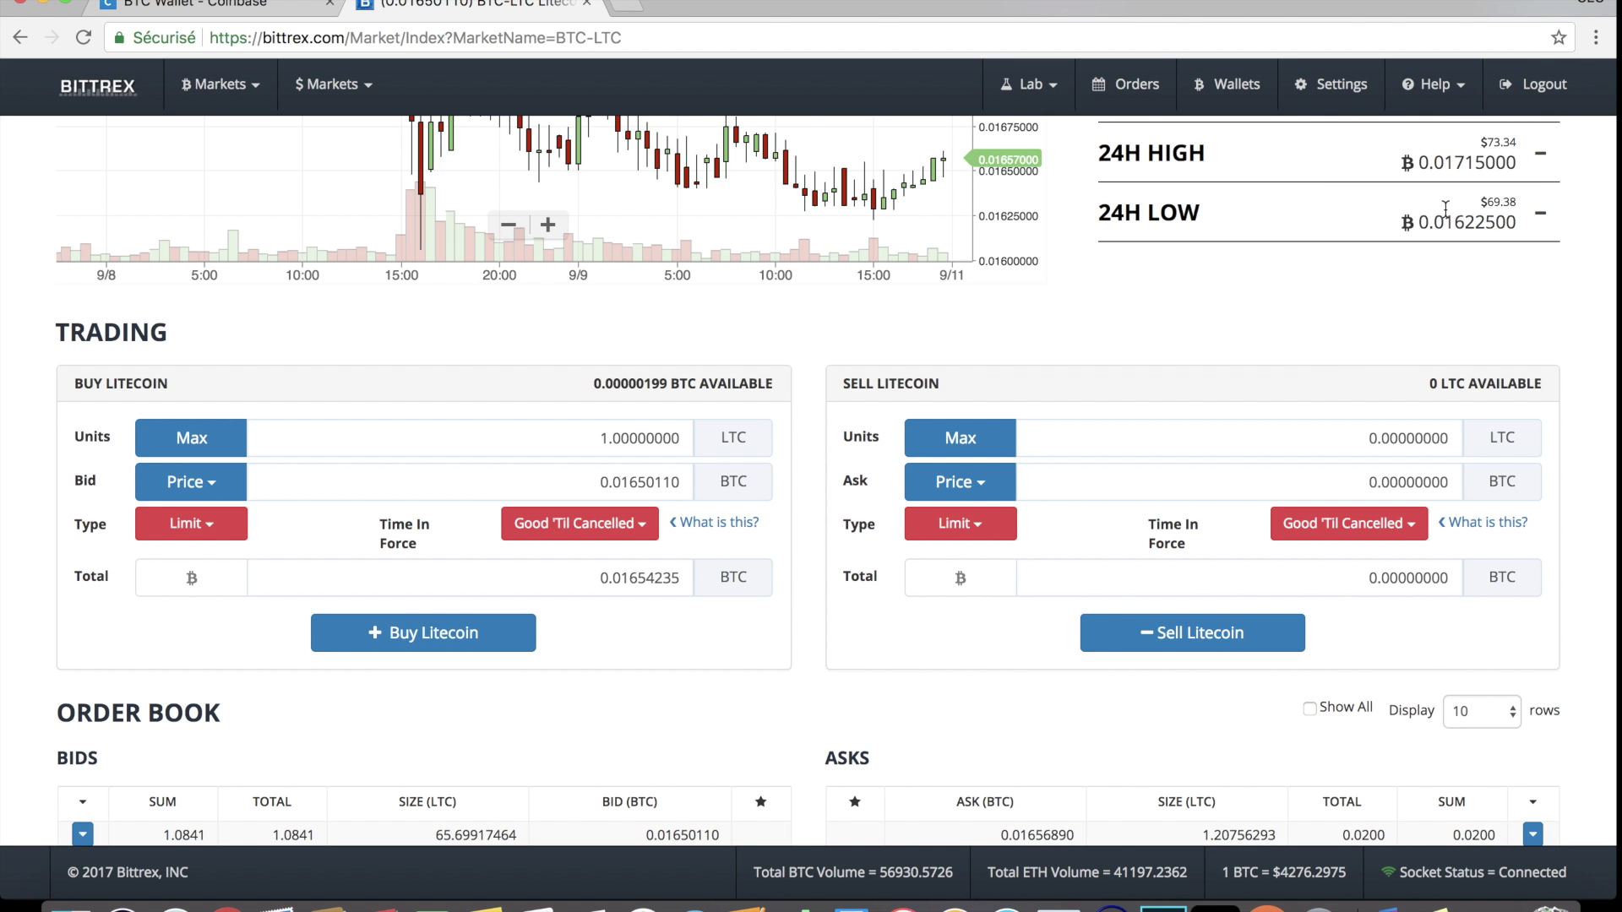
# Step: Open the Bittrex home page with the markets overview and dismiss the translation prompt
pyautogui.scroll(5, 1436, 270)
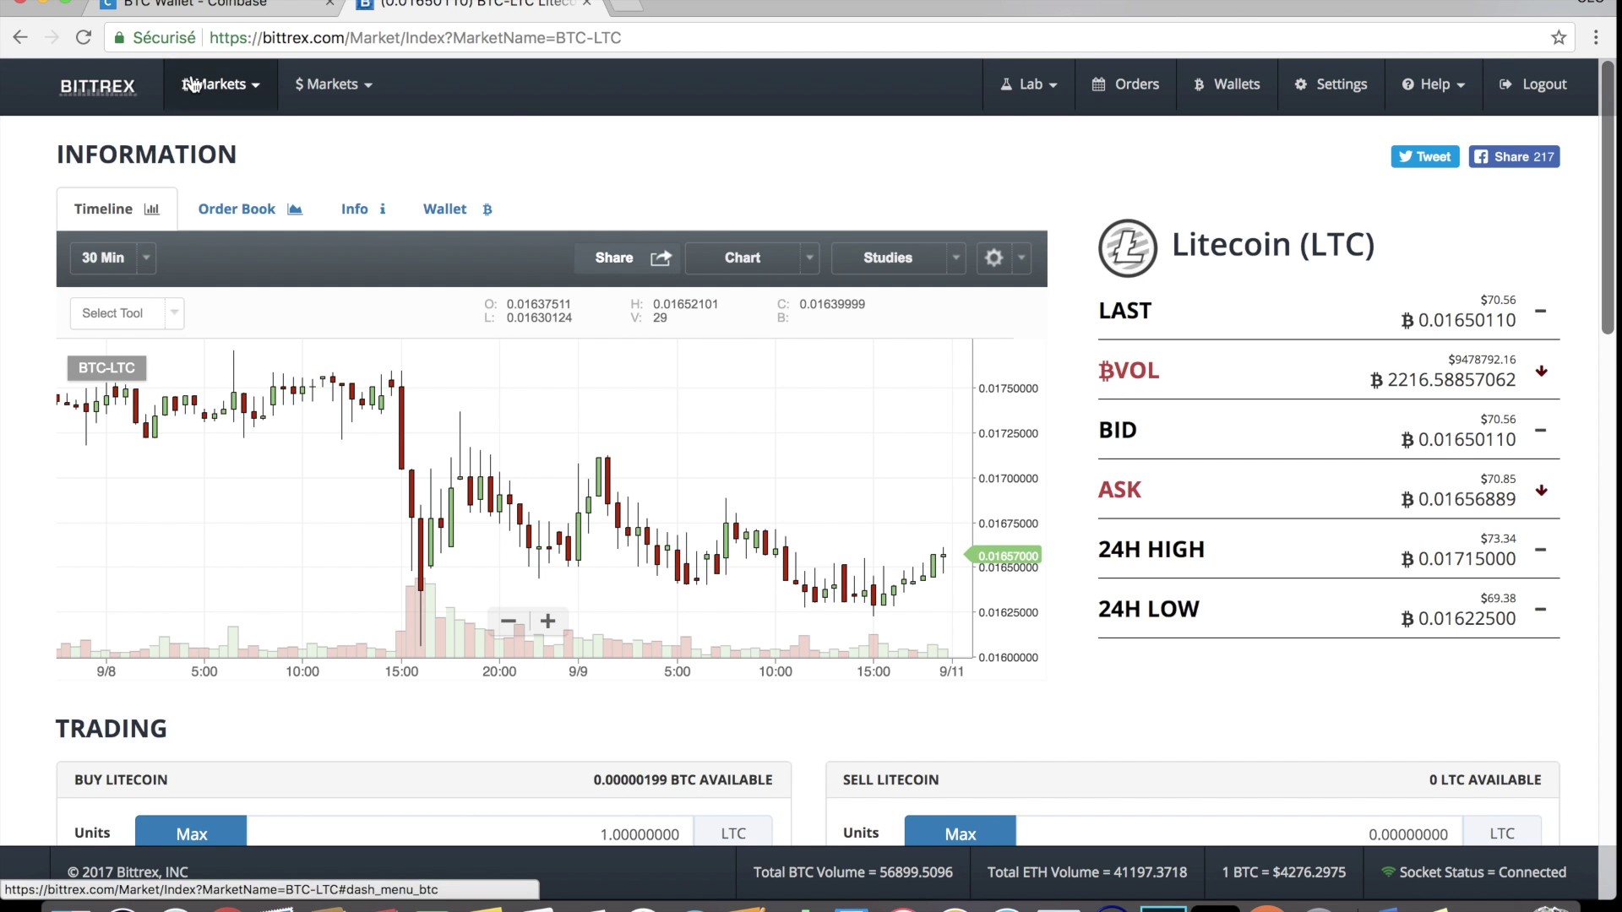
pyautogui.click(138, 101)
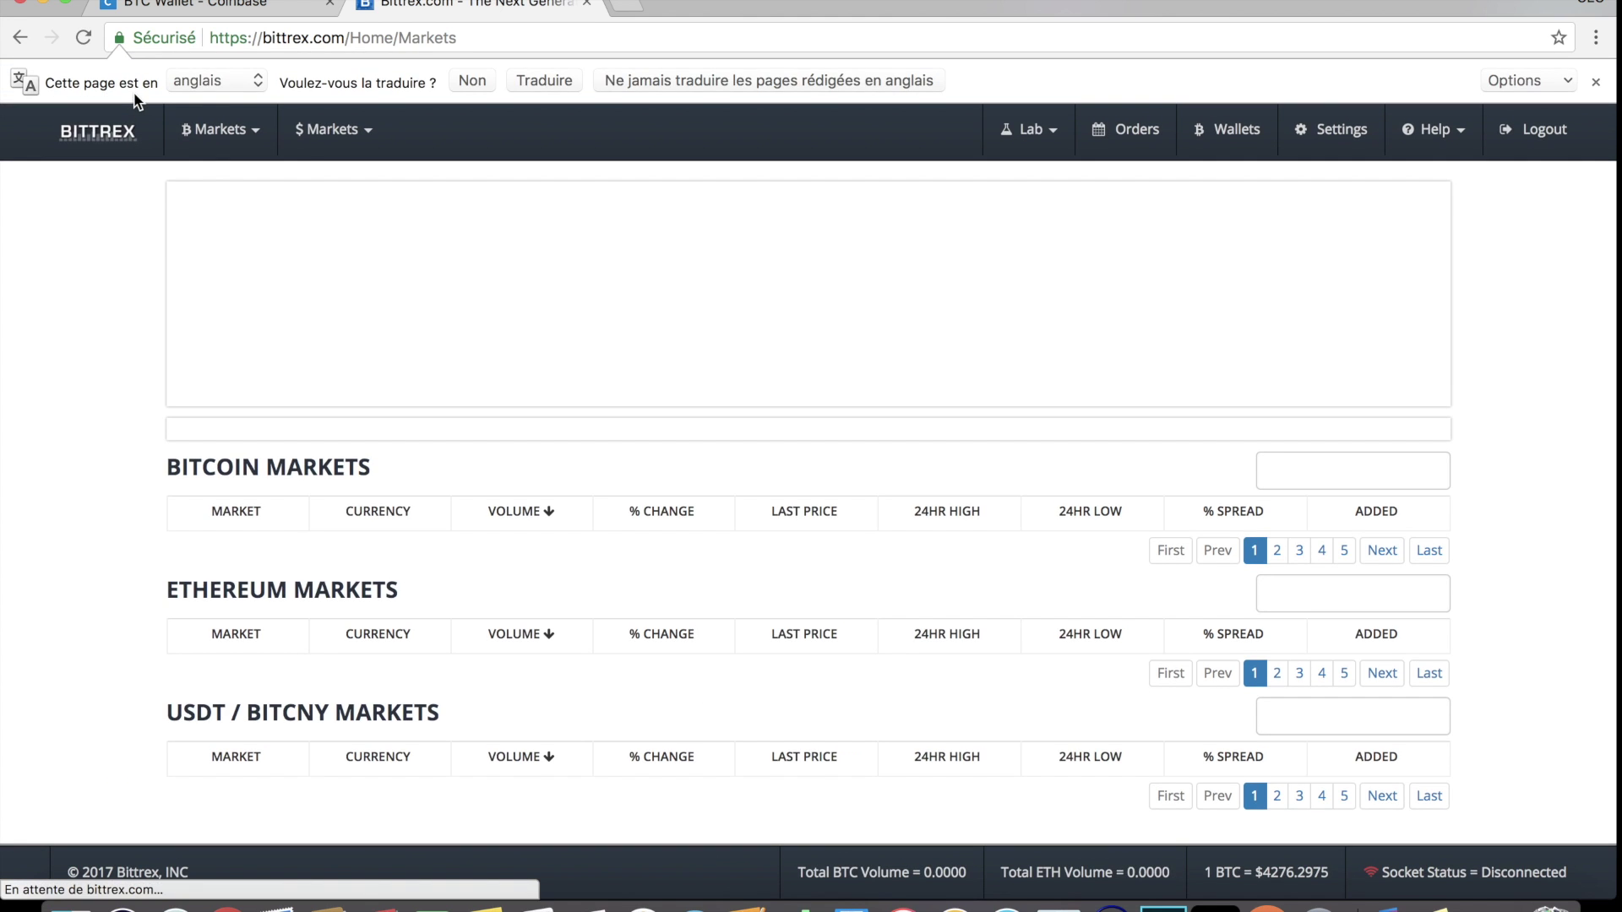
pyautogui.click(1595, 82)
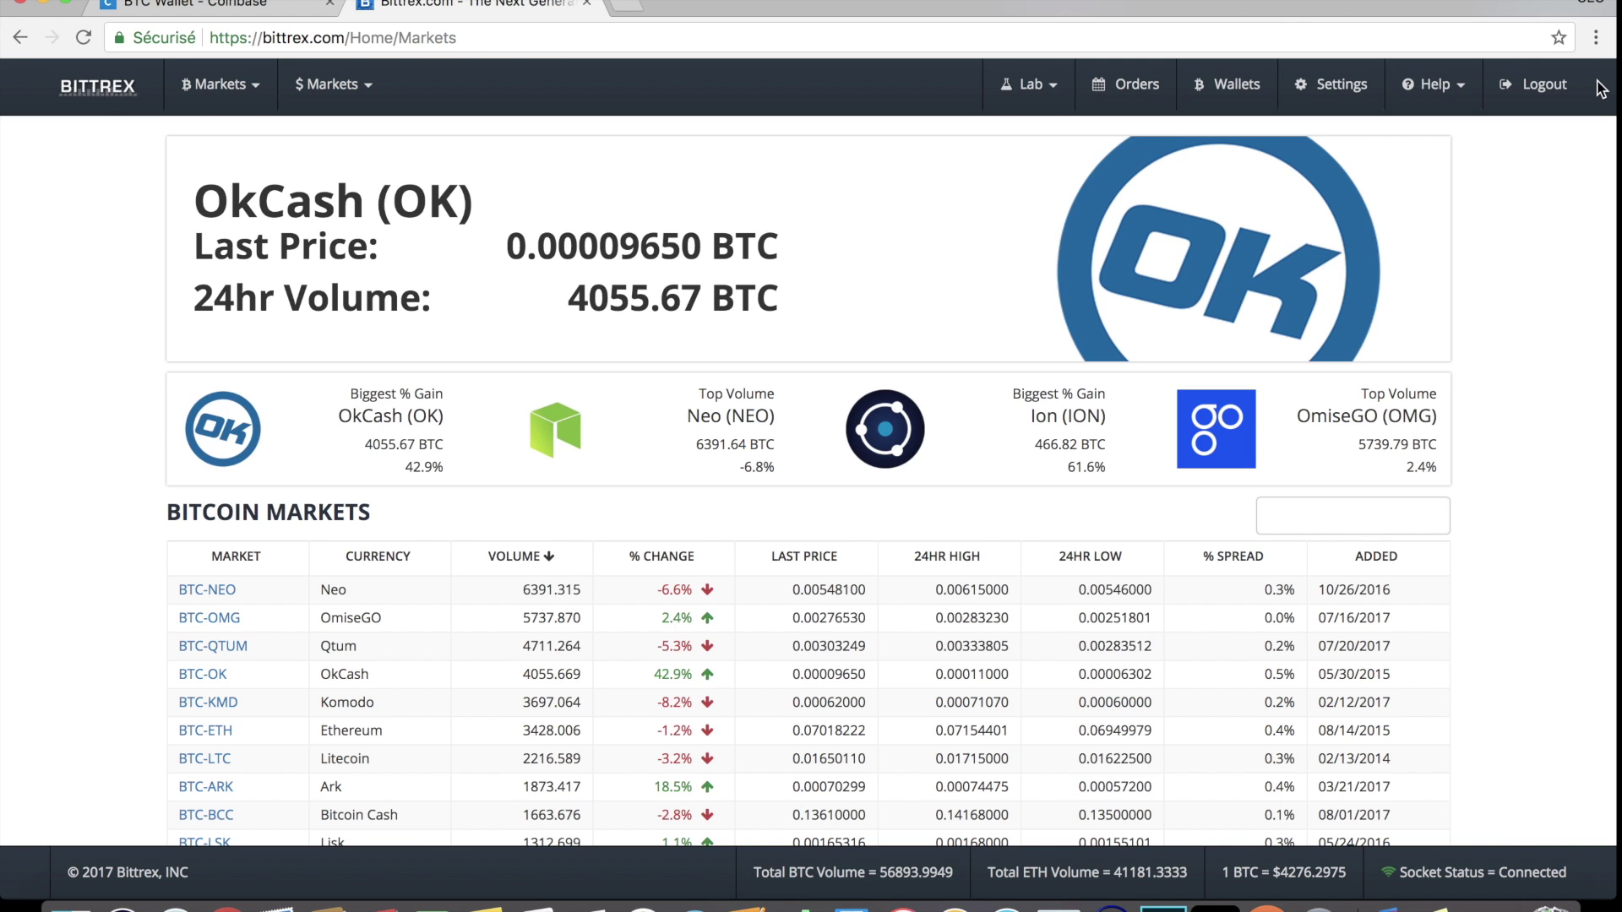
# Step: Open the wallets and go to the BTC-LTC market from the Litecoin balance
pyautogui.click(1258, 86)
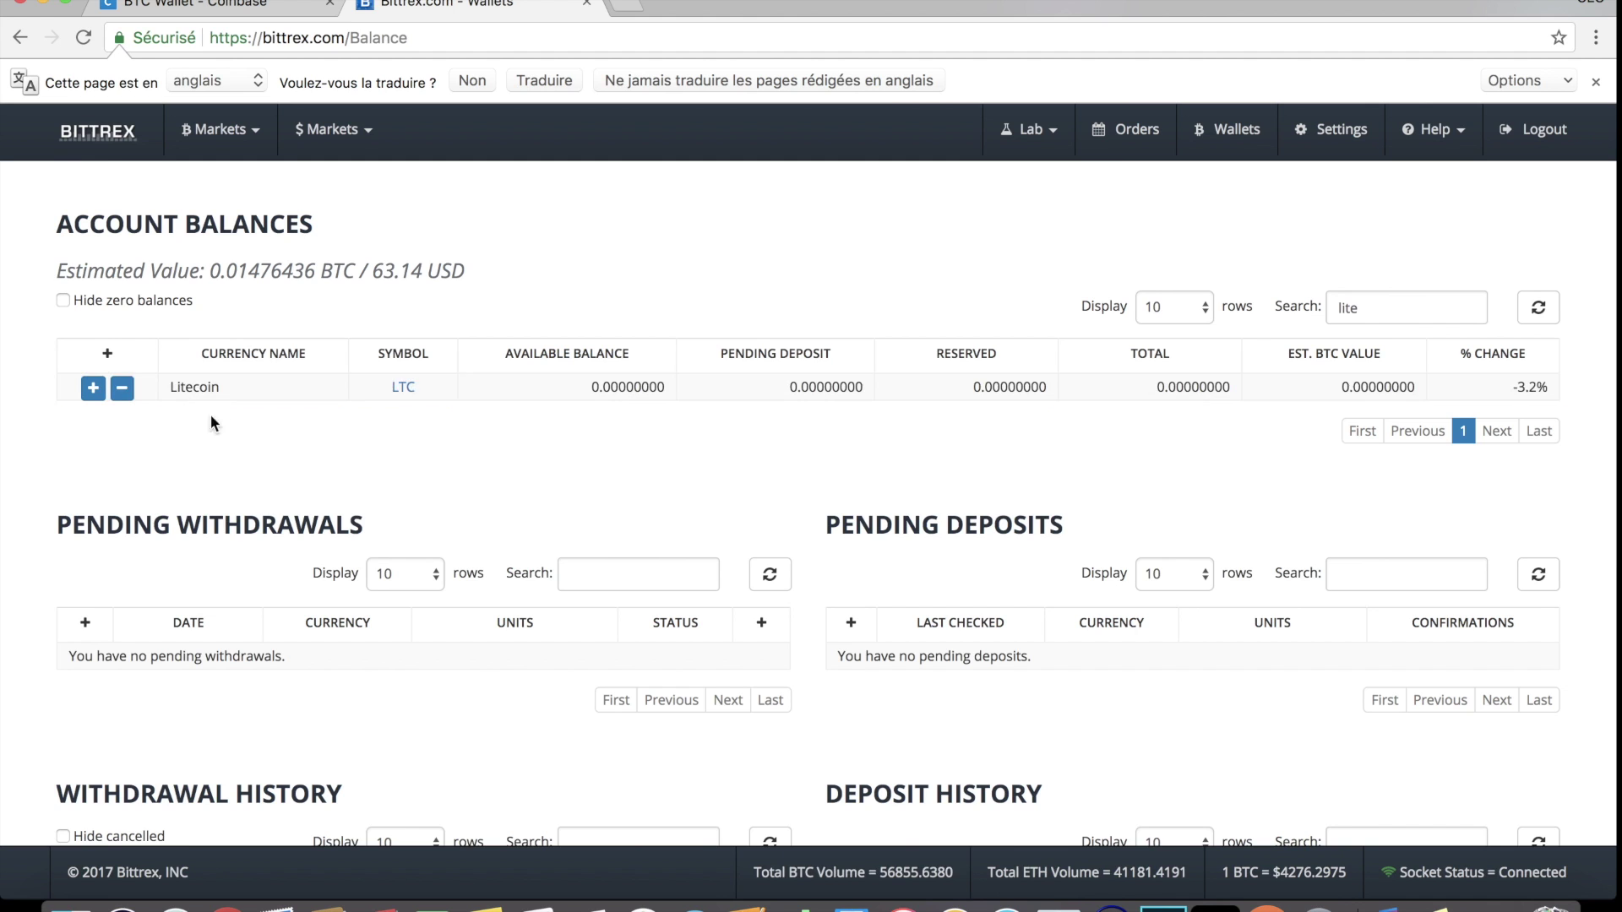
pyautogui.doubleClick(169, 382)
pyautogui.click(403, 390)
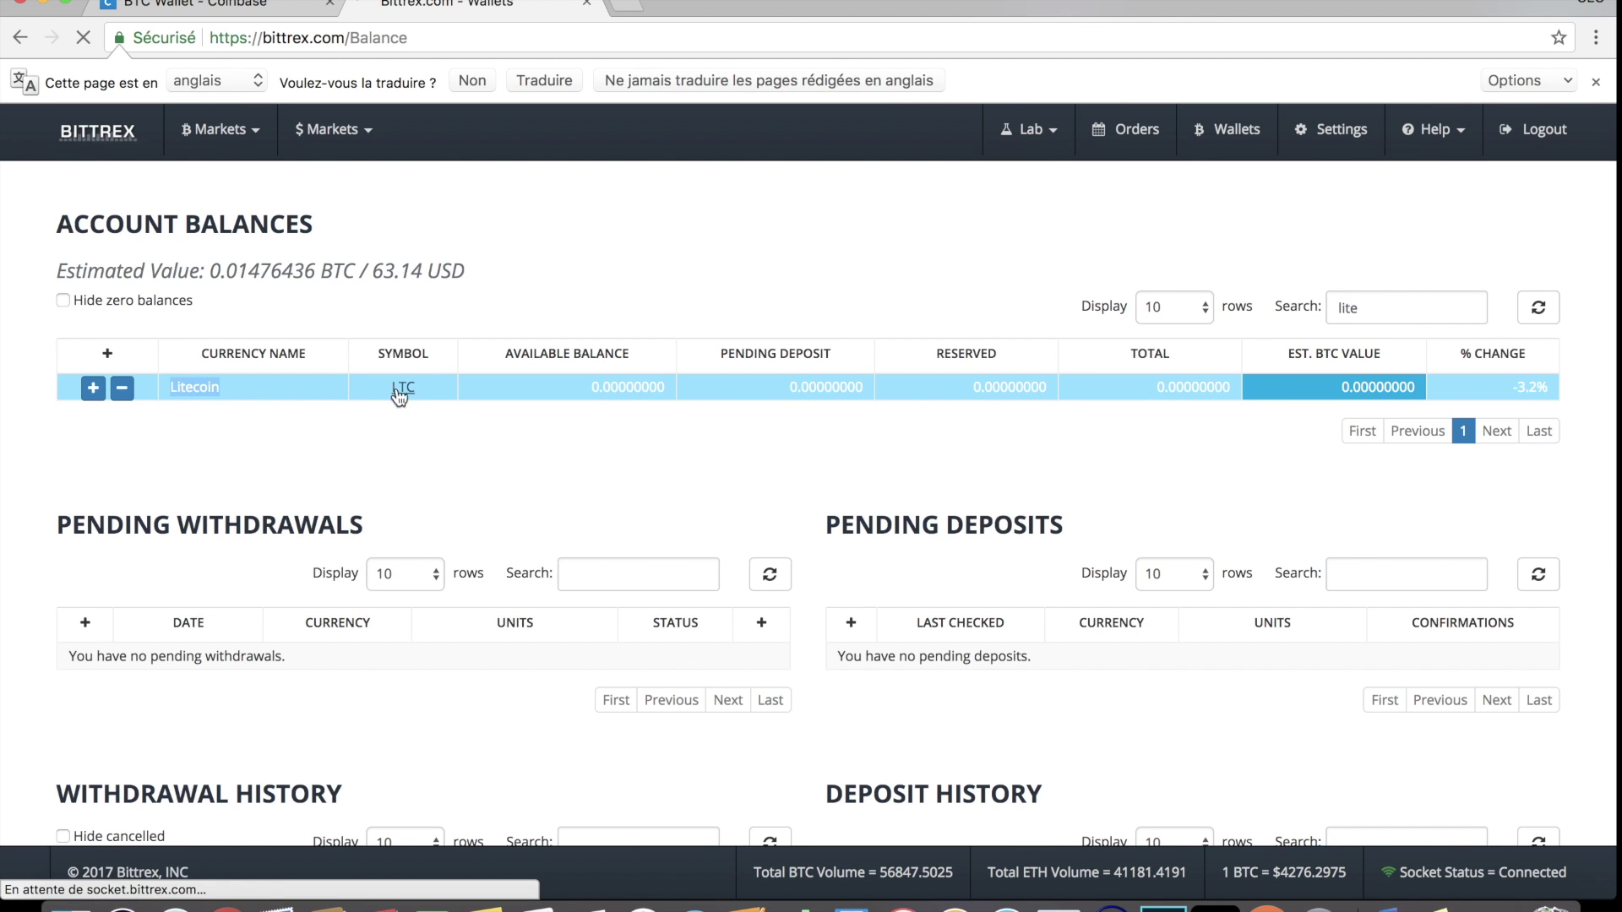
# Step: Set the ask price of the Sell Litecoin order to the last price and dismiss the translation prompt
pyautogui.scroll(-5, 1330, 596)
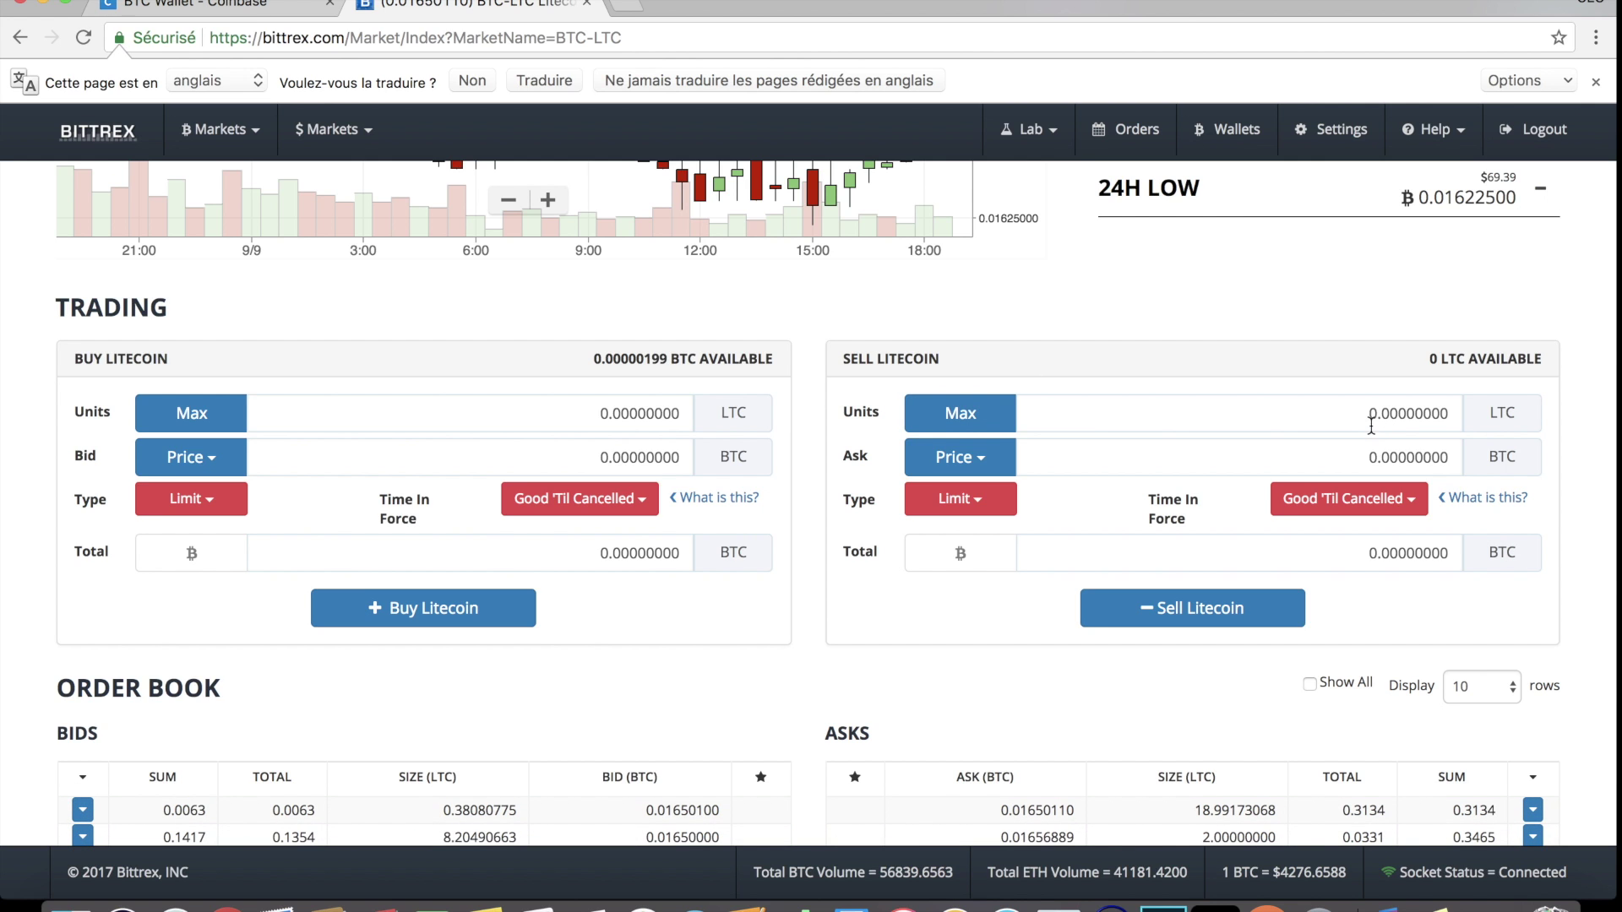
pyautogui.moveTo(1382, 415); pyautogui.dragTo(1357, 418)
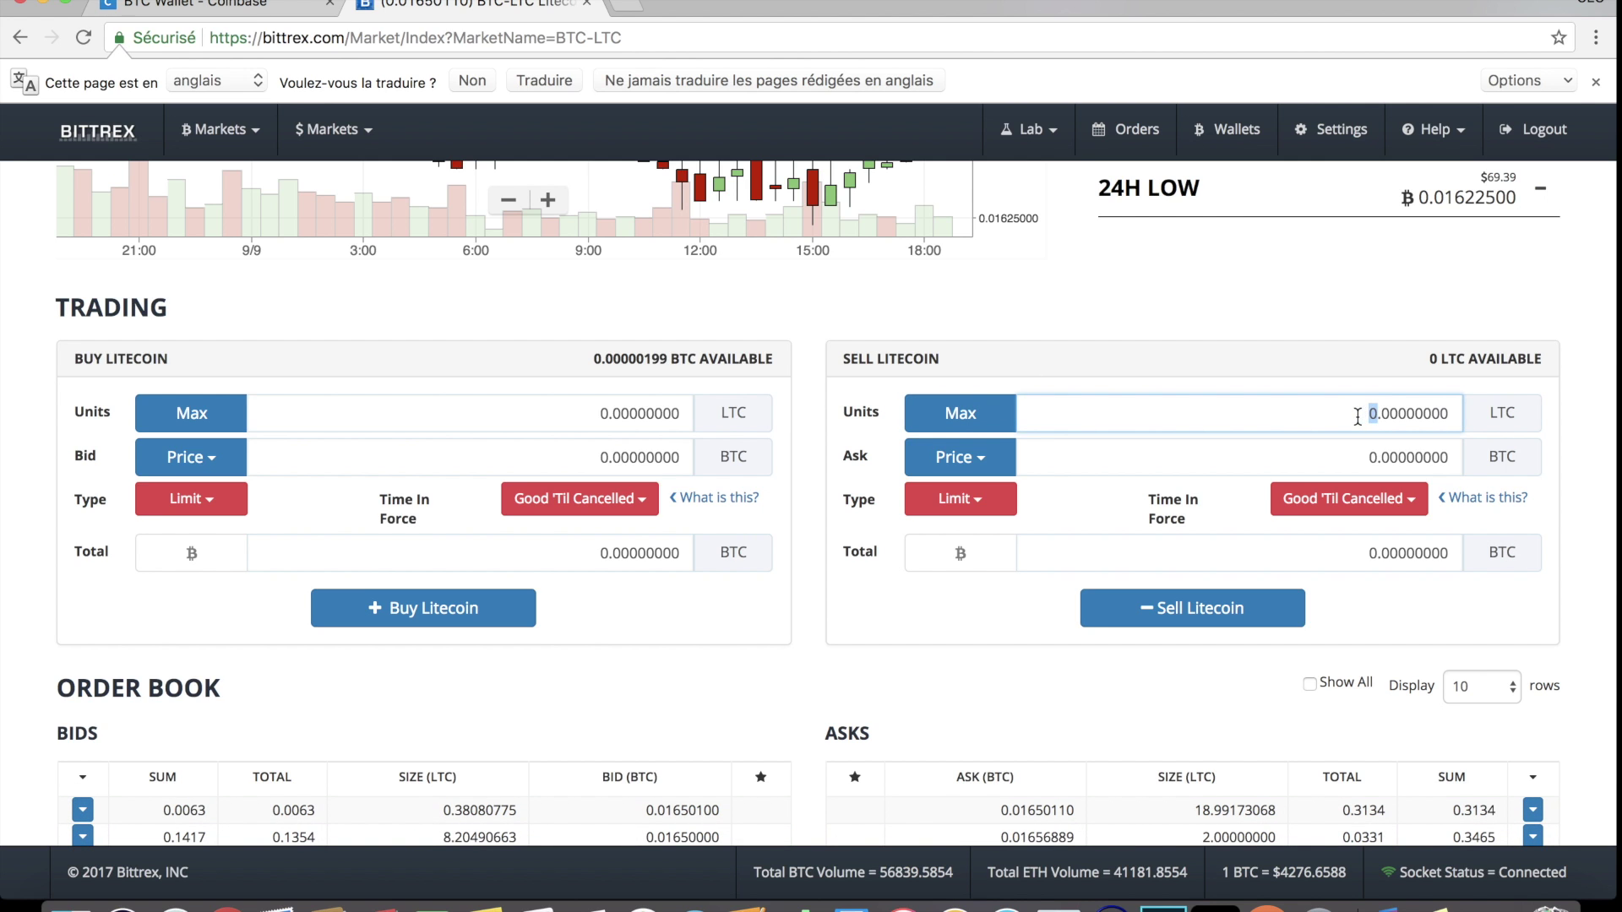
pyautogui.click(979, 458)
pyautogui.click(953, 505)
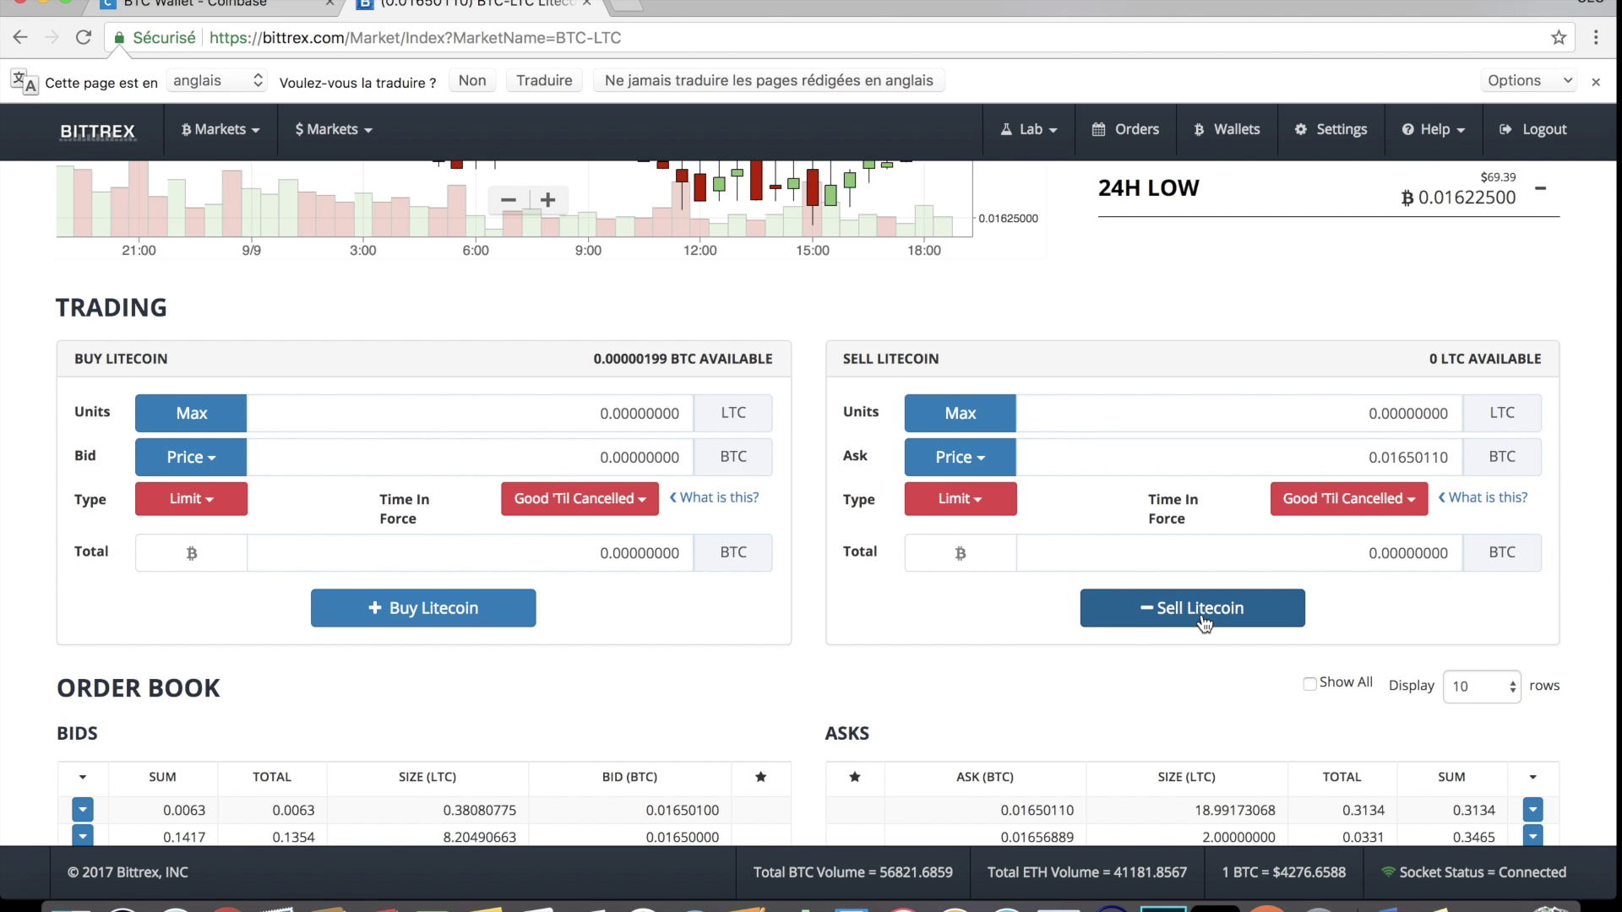
pyautogui.click(1595, 81)
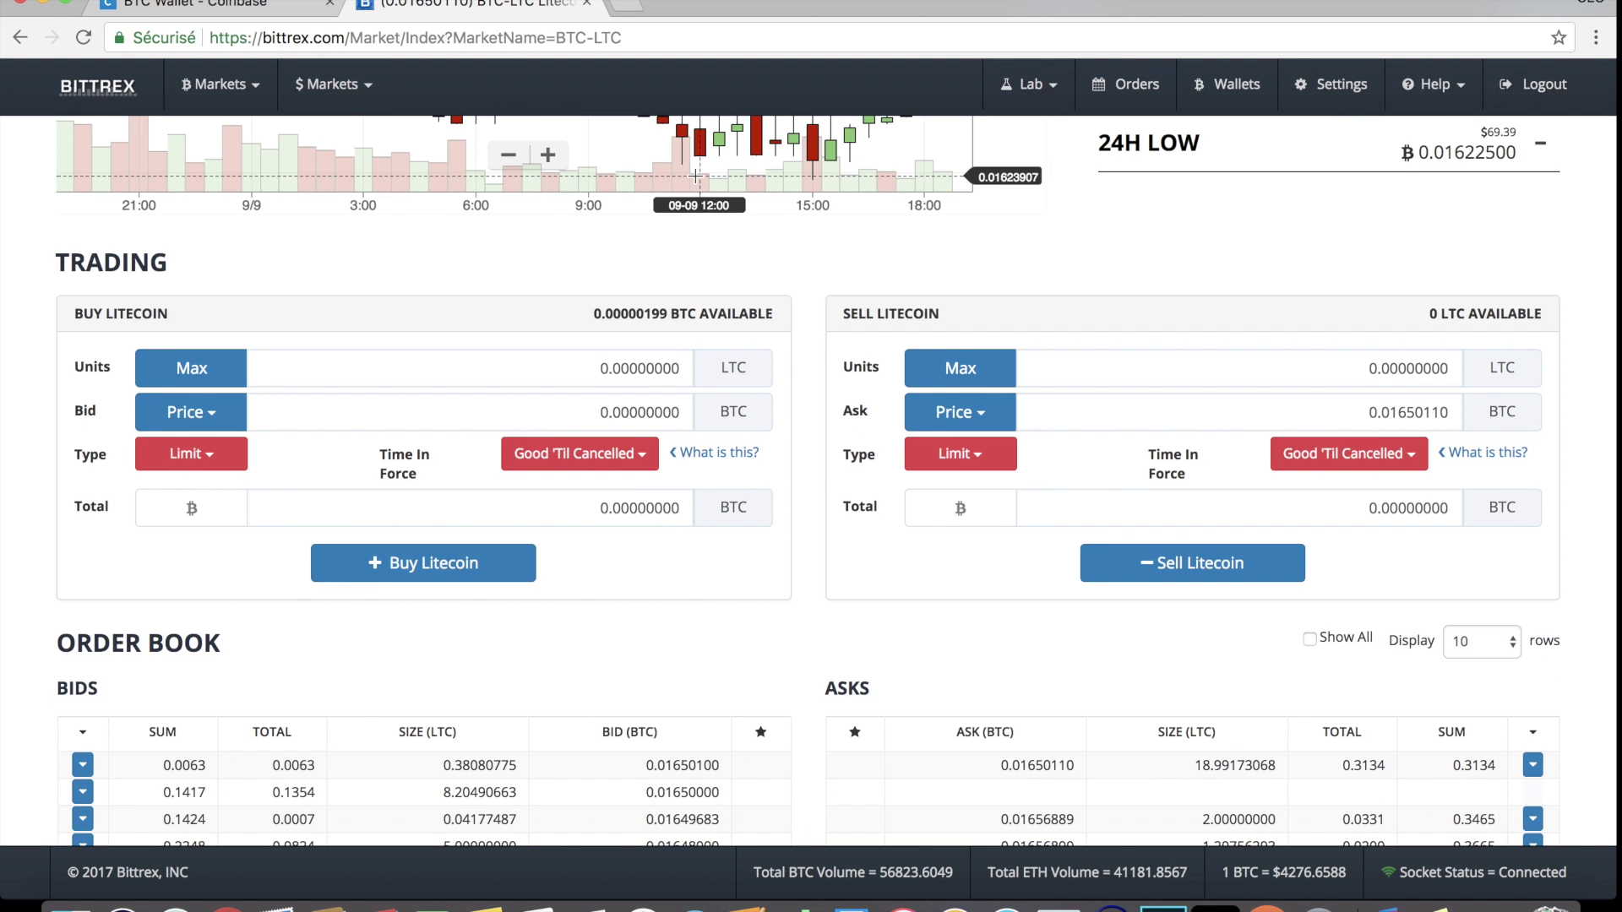
# Step: Return to the wallets by way of the home page and clear the currency search of the account balances
pyautogui.scroll(5, 696, 176)
pyautogui.scroll(5, 814, 300)
pyautogui.scroll(-5, 1134, 431)
pyautogui.scroll(5, 899, 554)
pyautogui.click(95, 87)
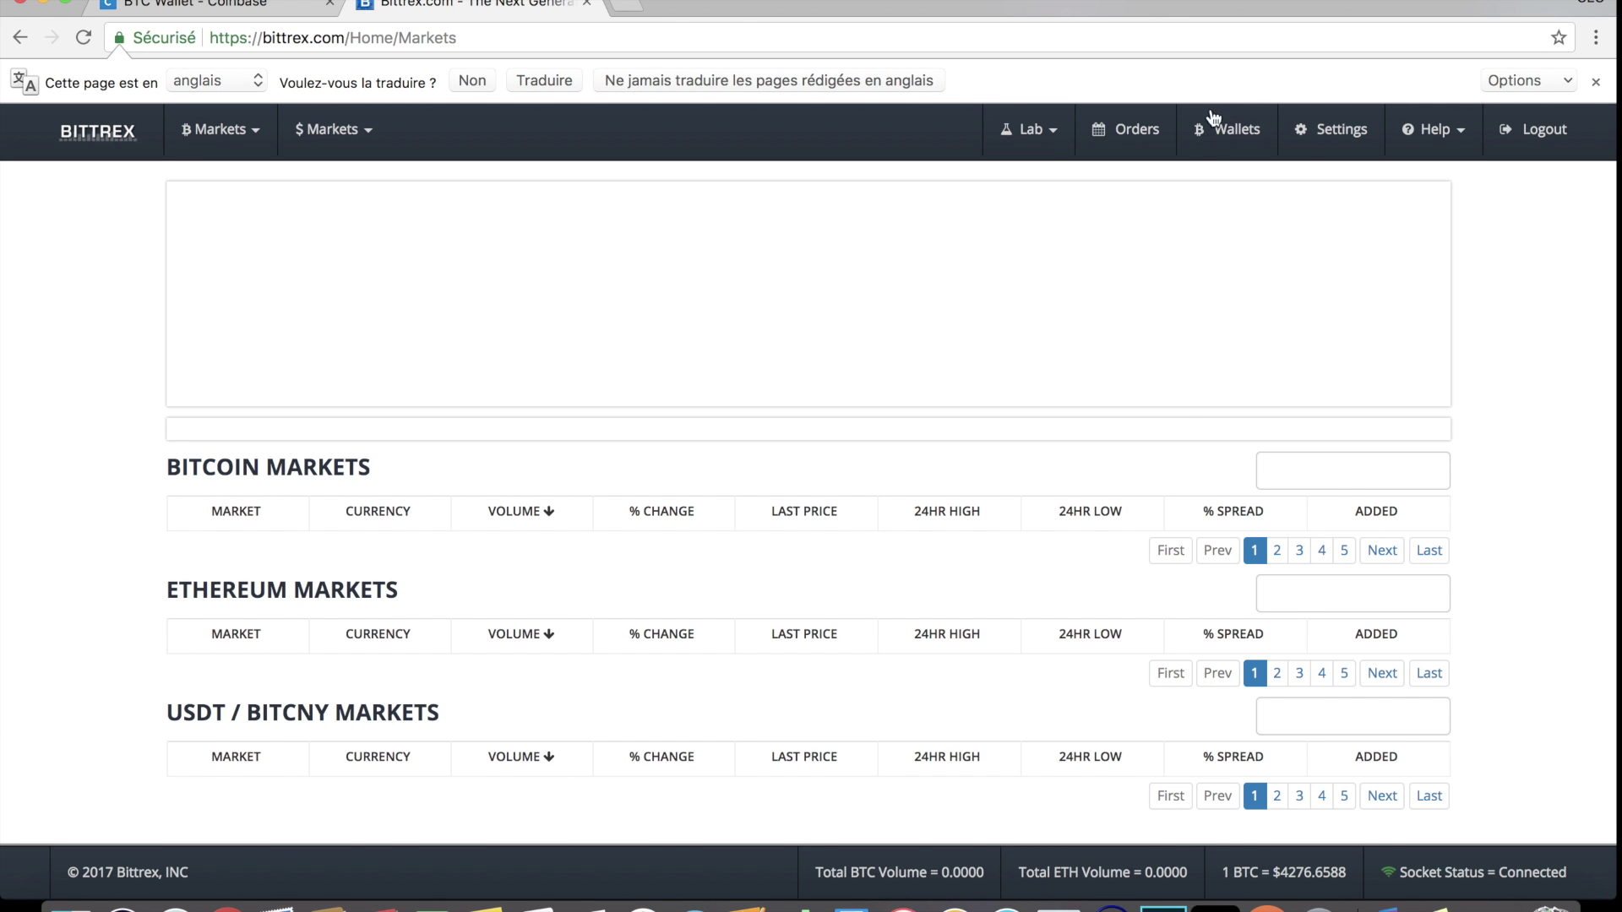
pyautogui.click(1209, 135)
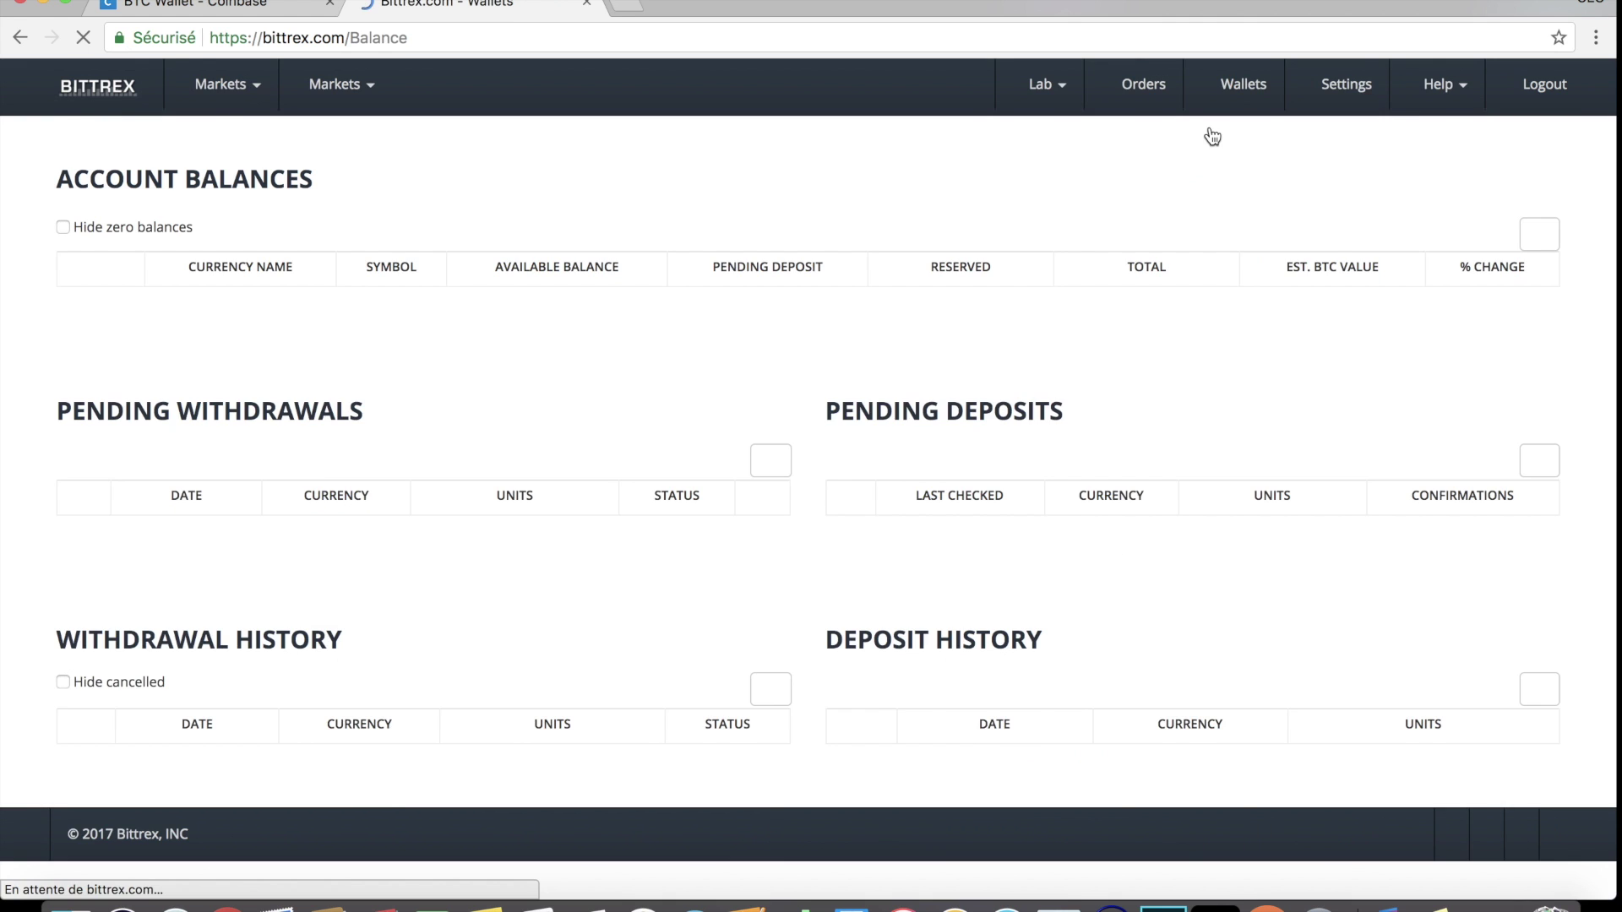
pyautogui.doubleClick(1370, 314)
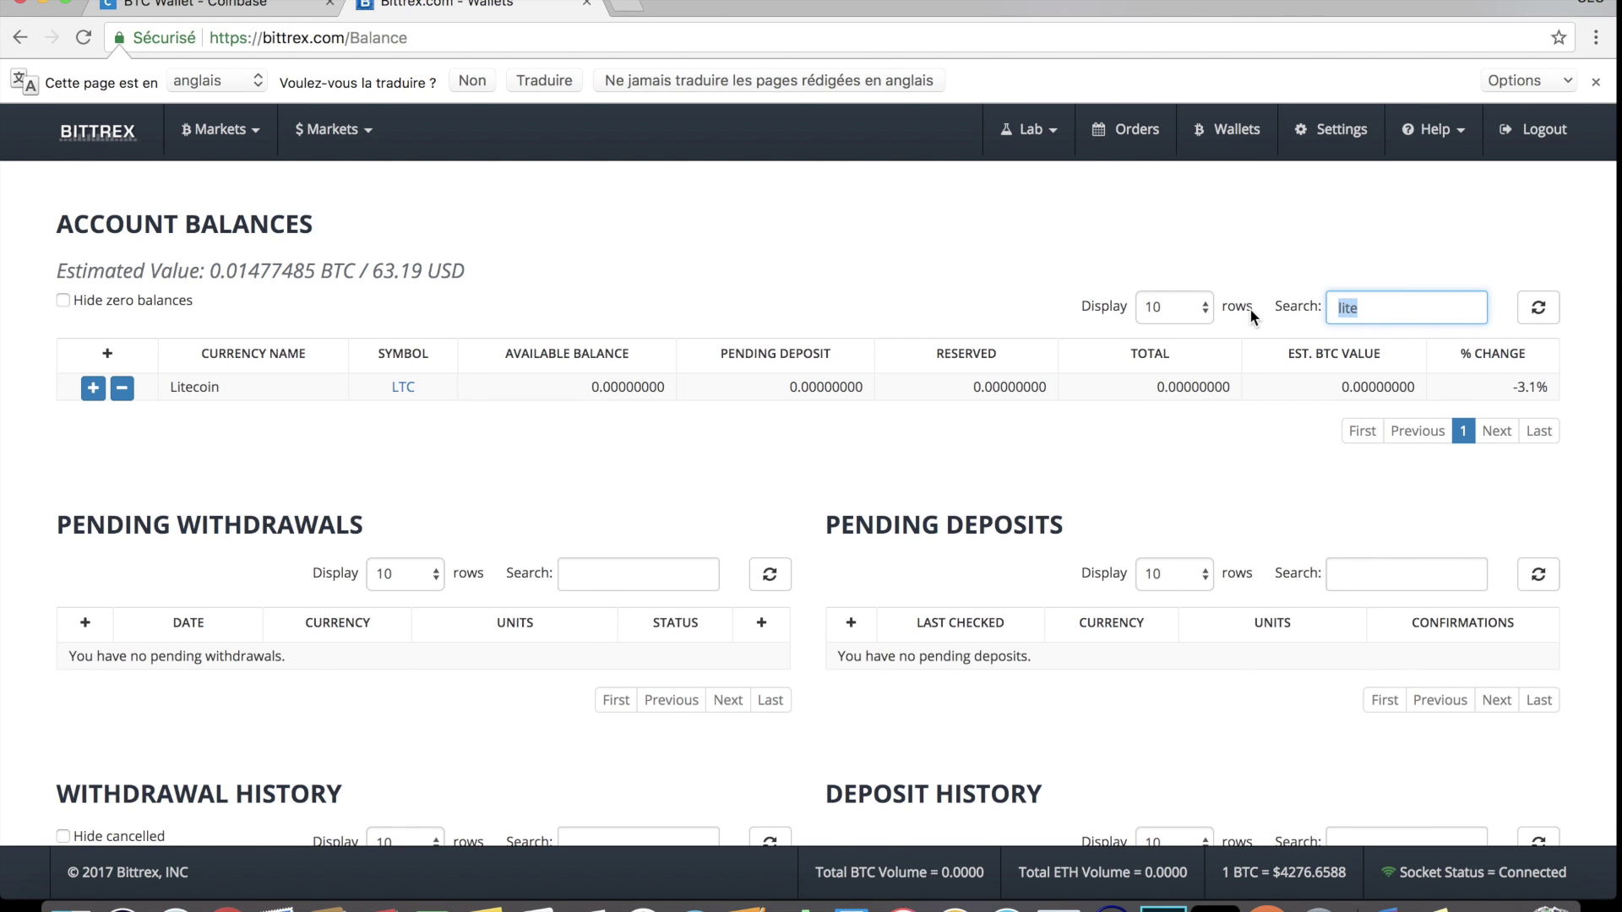
pyautogui.press('BackSpace')
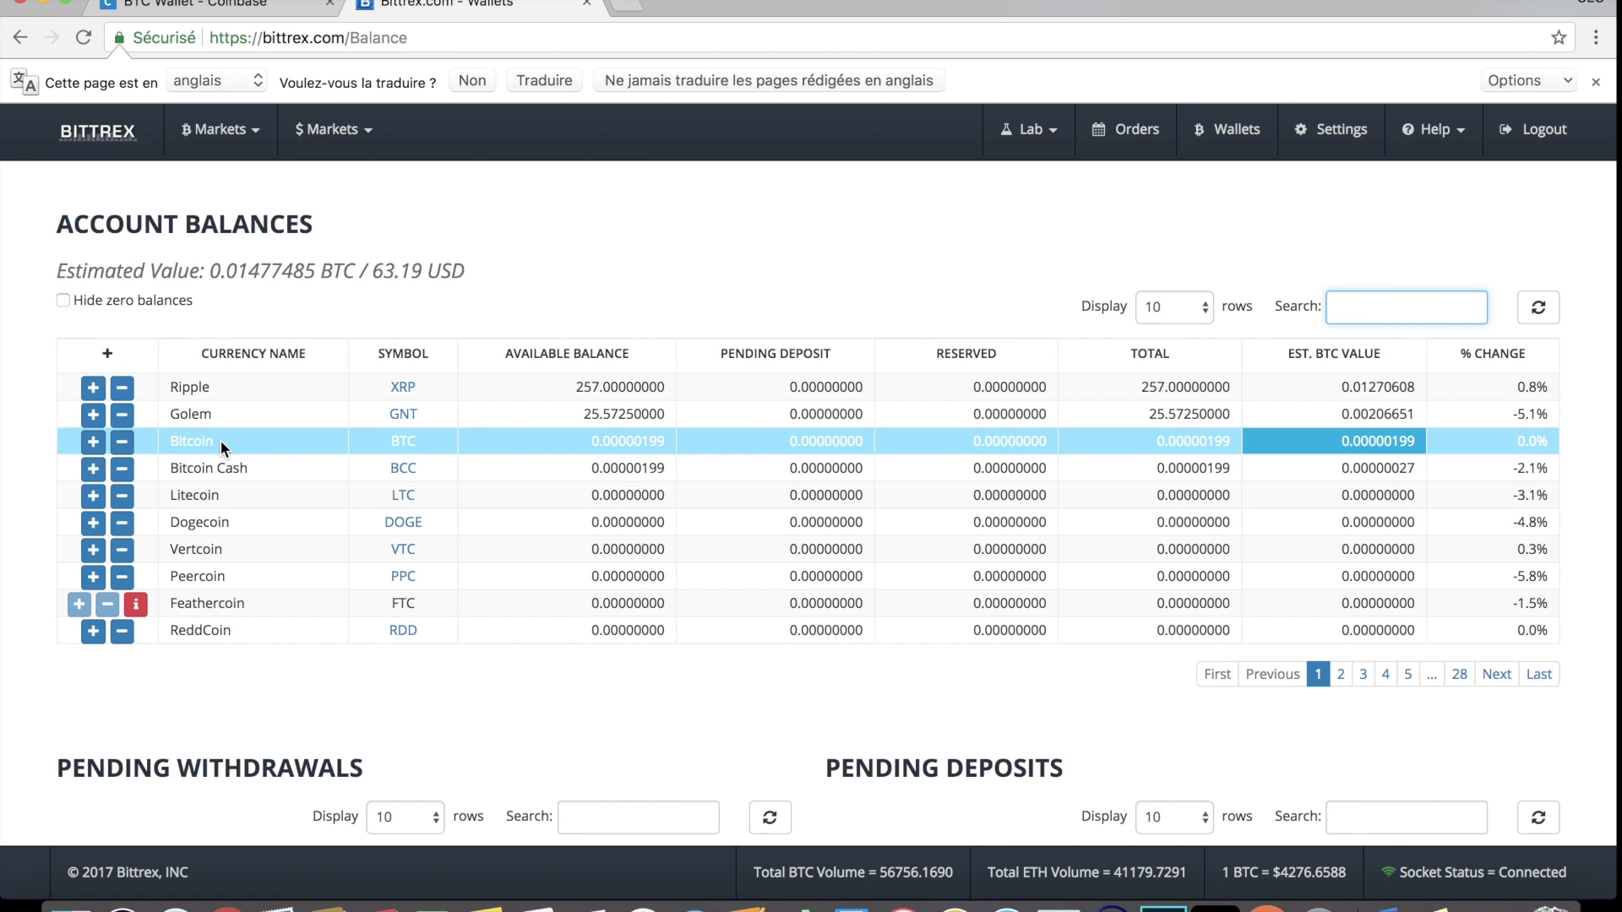
# Step: Load the Coinbase dashboard, switch back to the Bittrex account balances, and open the withdrawal form for Bitcoin
pyautogui.click(210, 7)
pyautogui.click(215, 173)
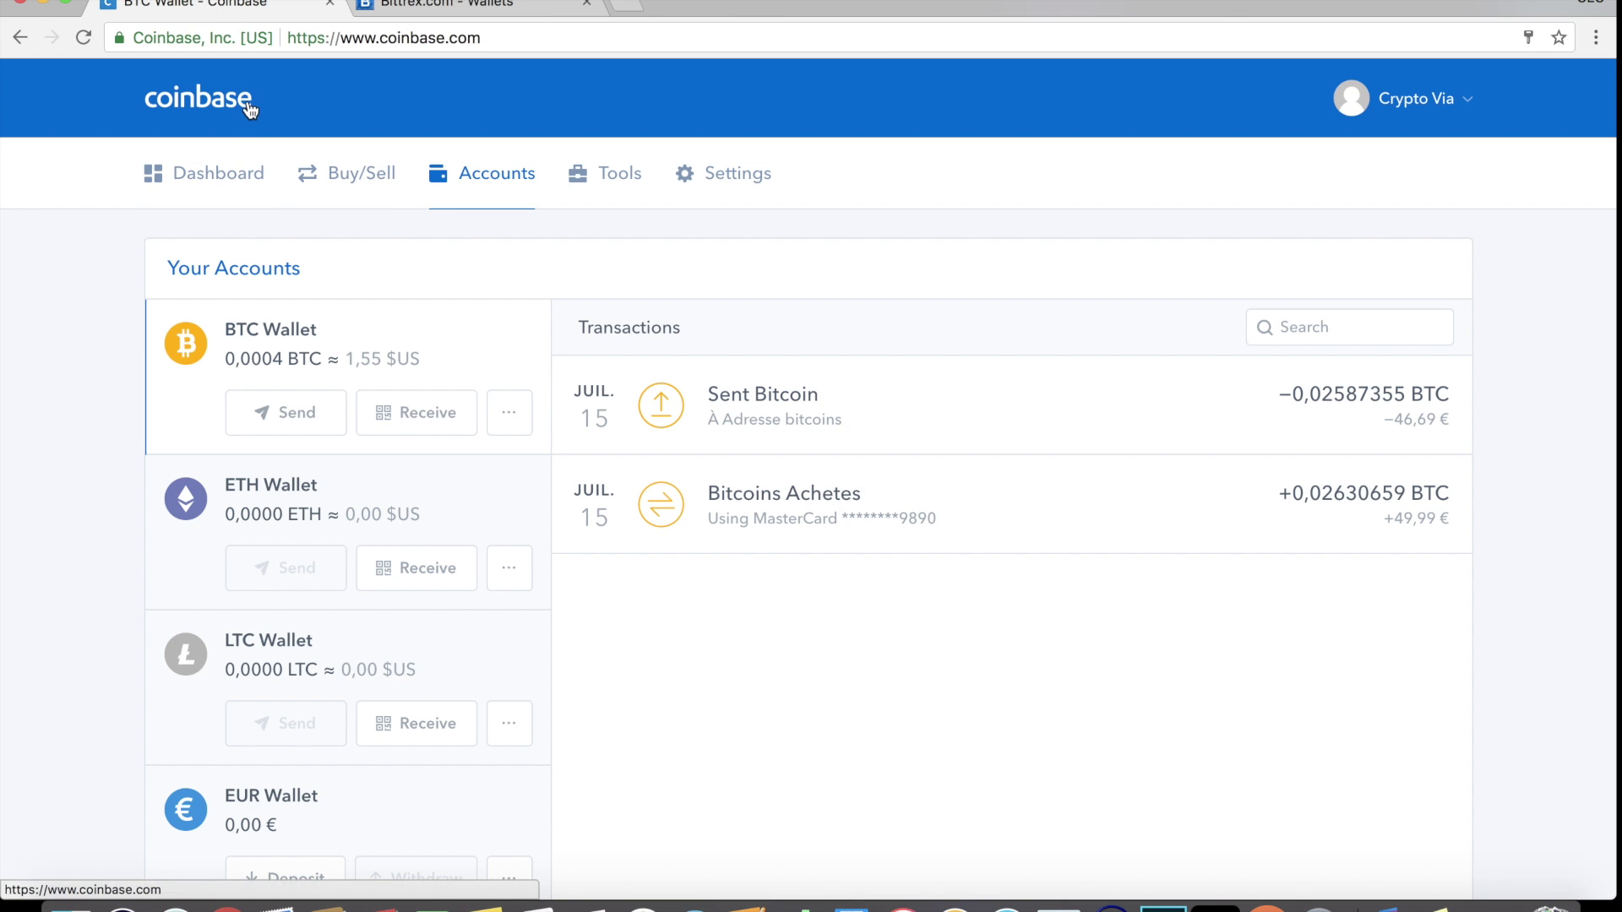
pyautogui.click(473, 10)
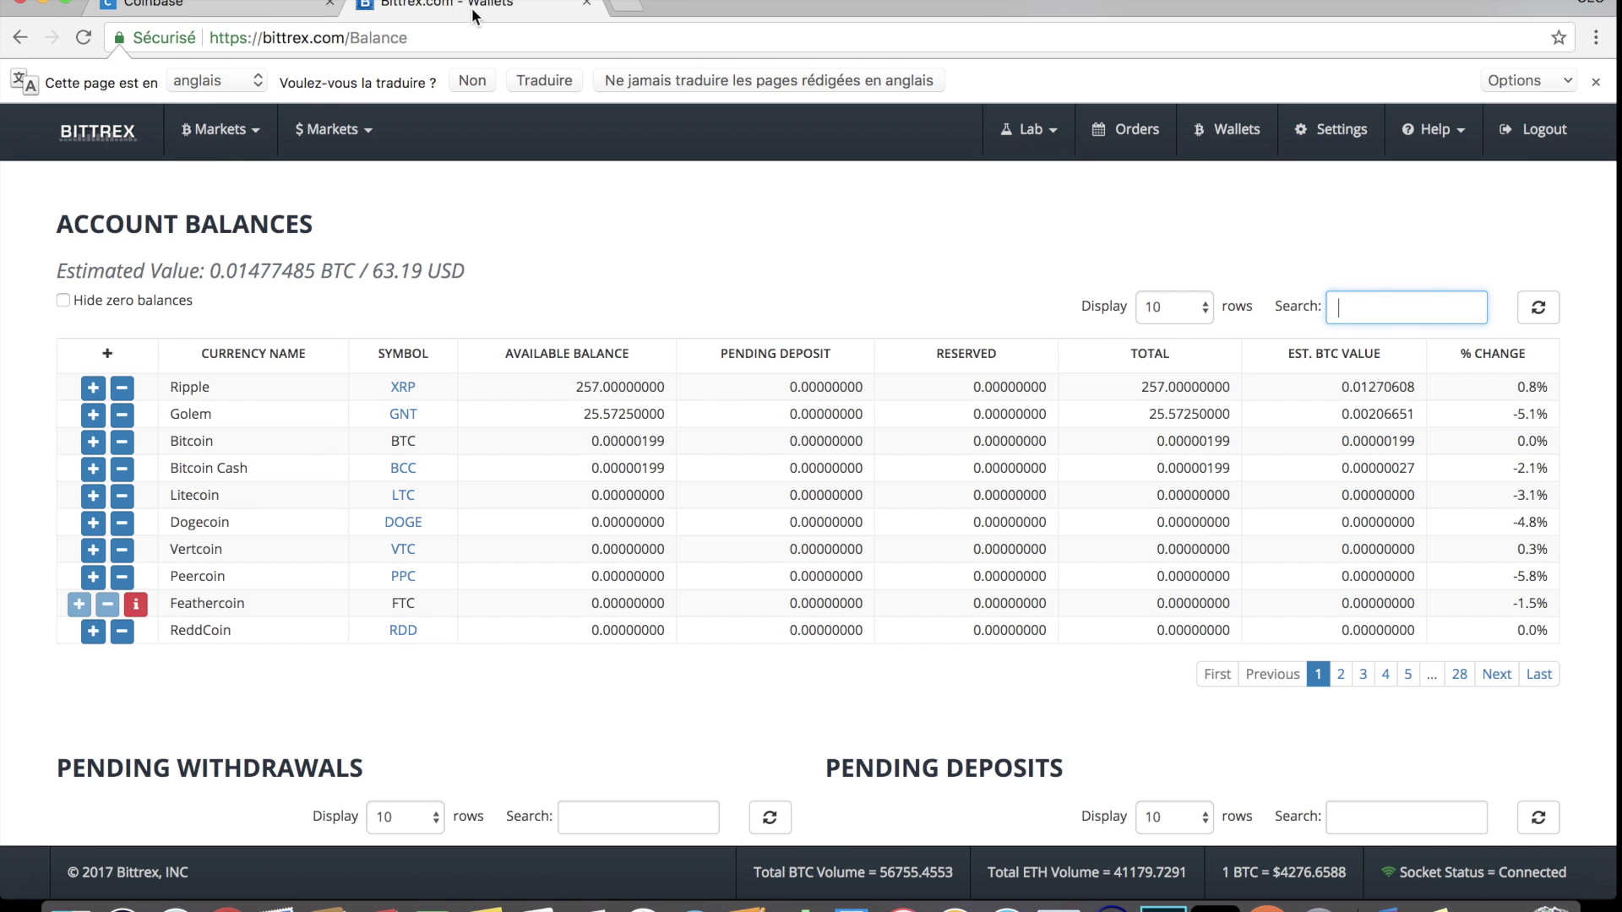
pyautogui.click(126, 446)
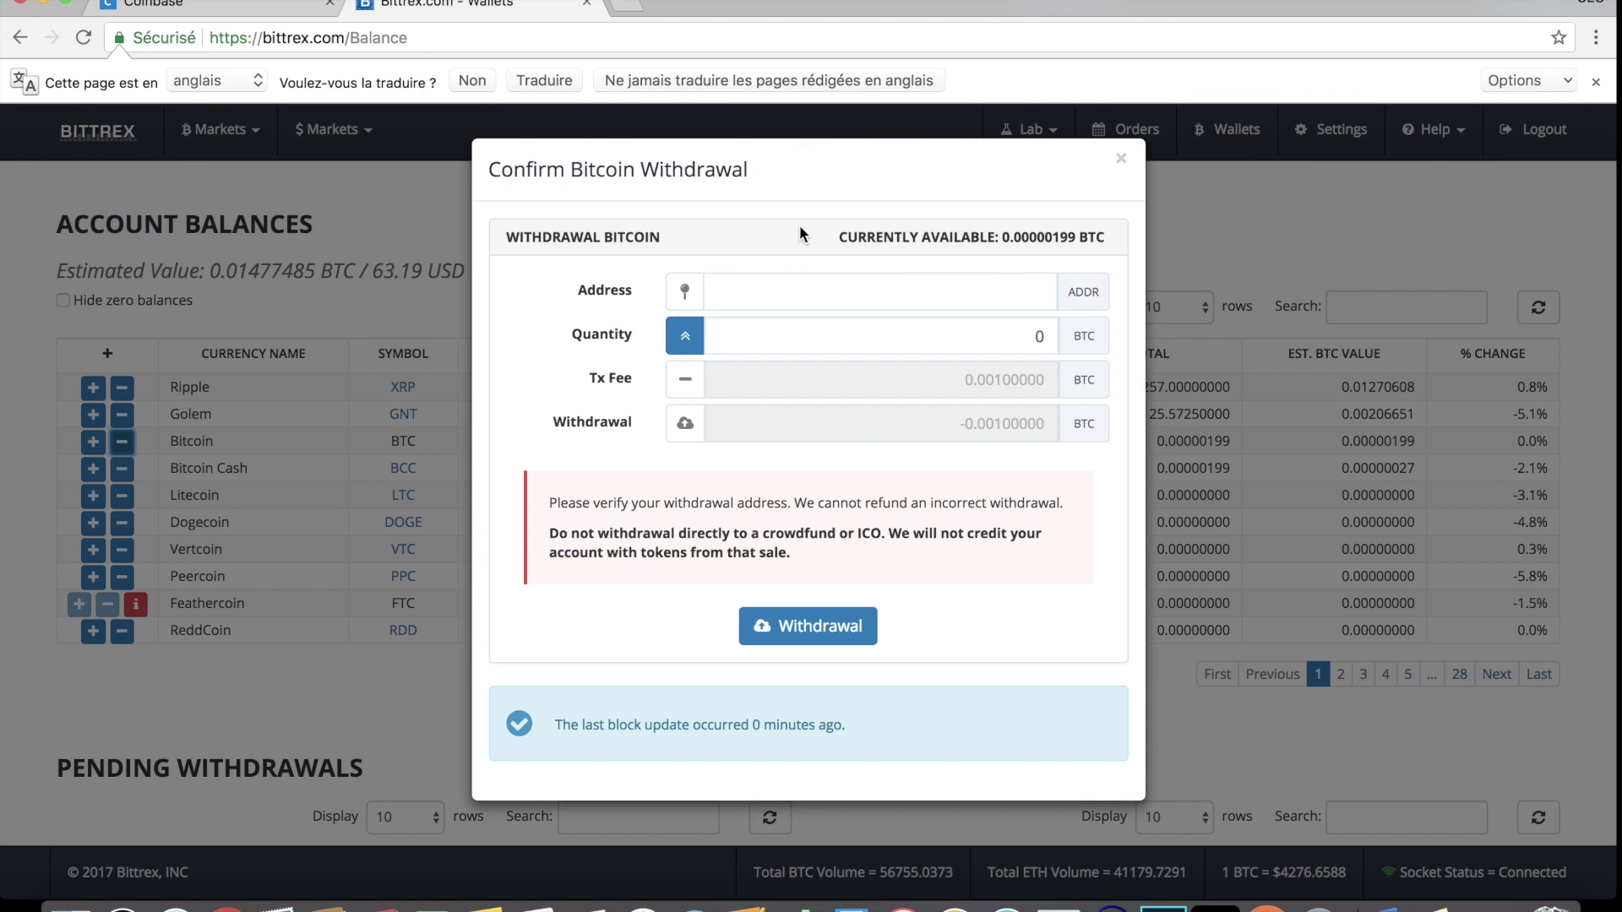
# Step: Switch to Coinbase, reveal the receiving address of the BTC Wallet and copy it
pyautogui.click(180, 9)
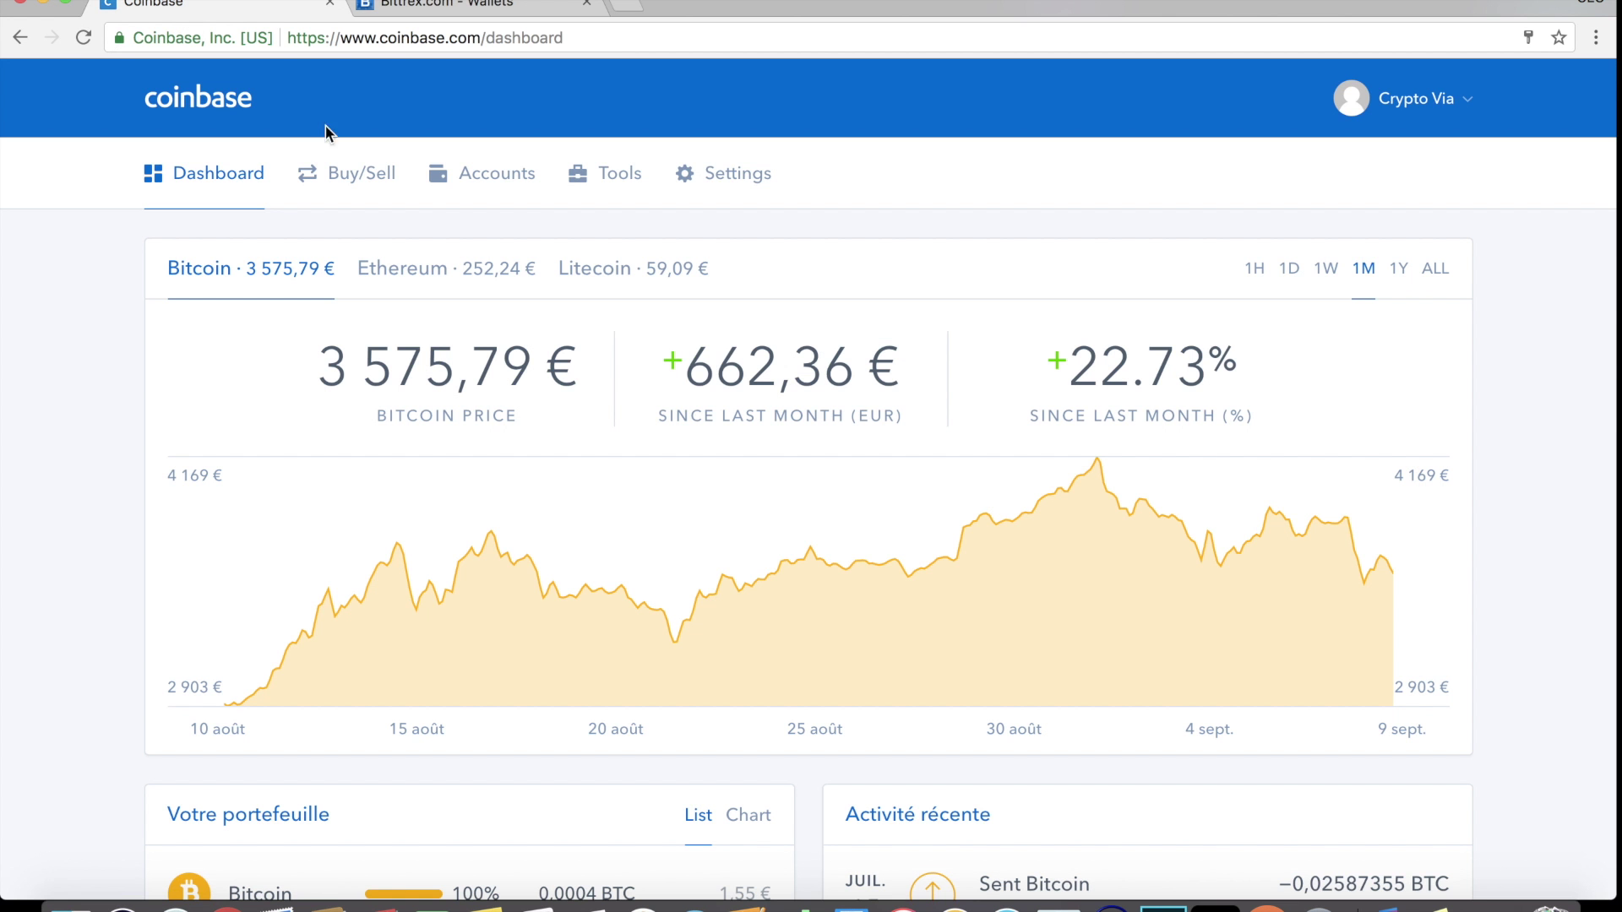
pyautogui.click(454, 189)
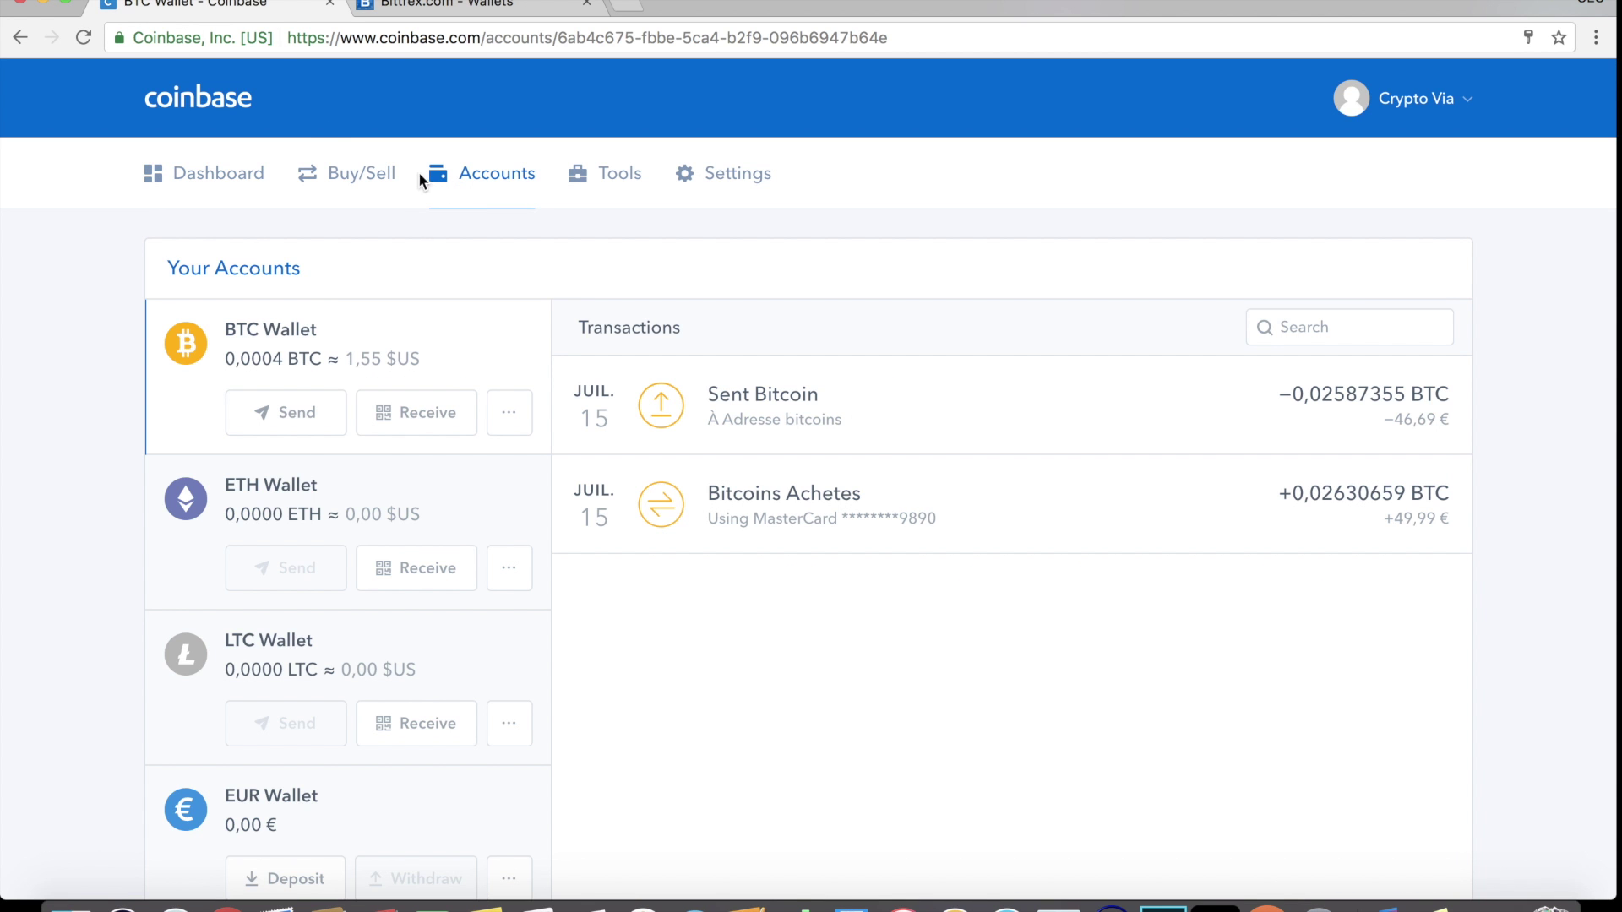
pyautogui.click(427, 415)
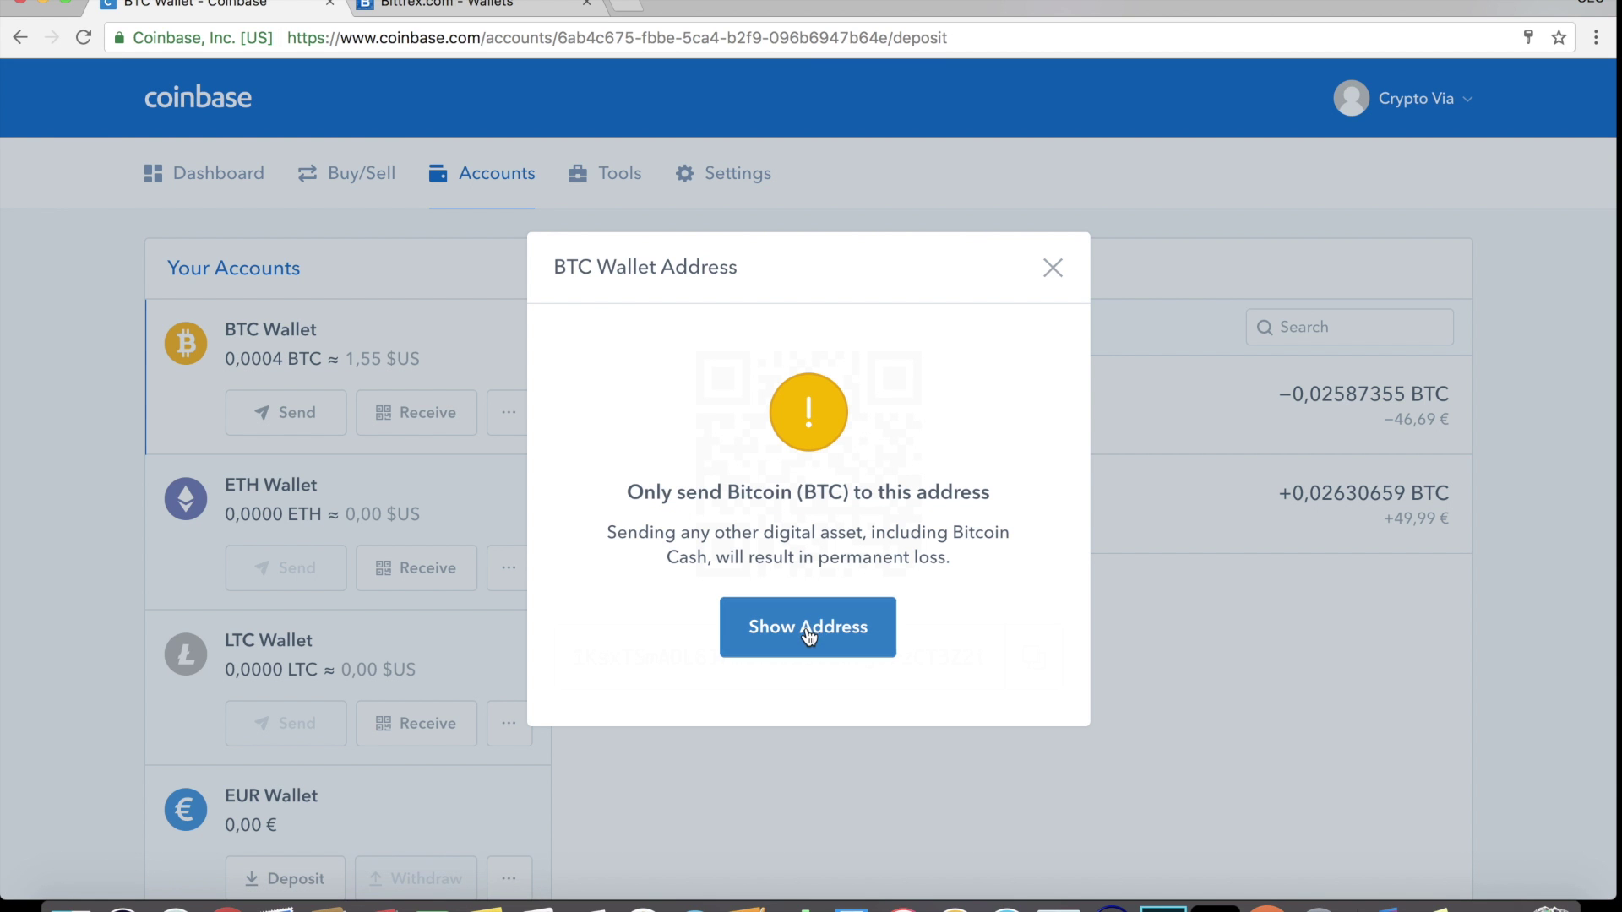
pyautogui.click(808, 633)
pyautogui.moveTo(566, 650); pyautogui.dragTo(1005, 656)
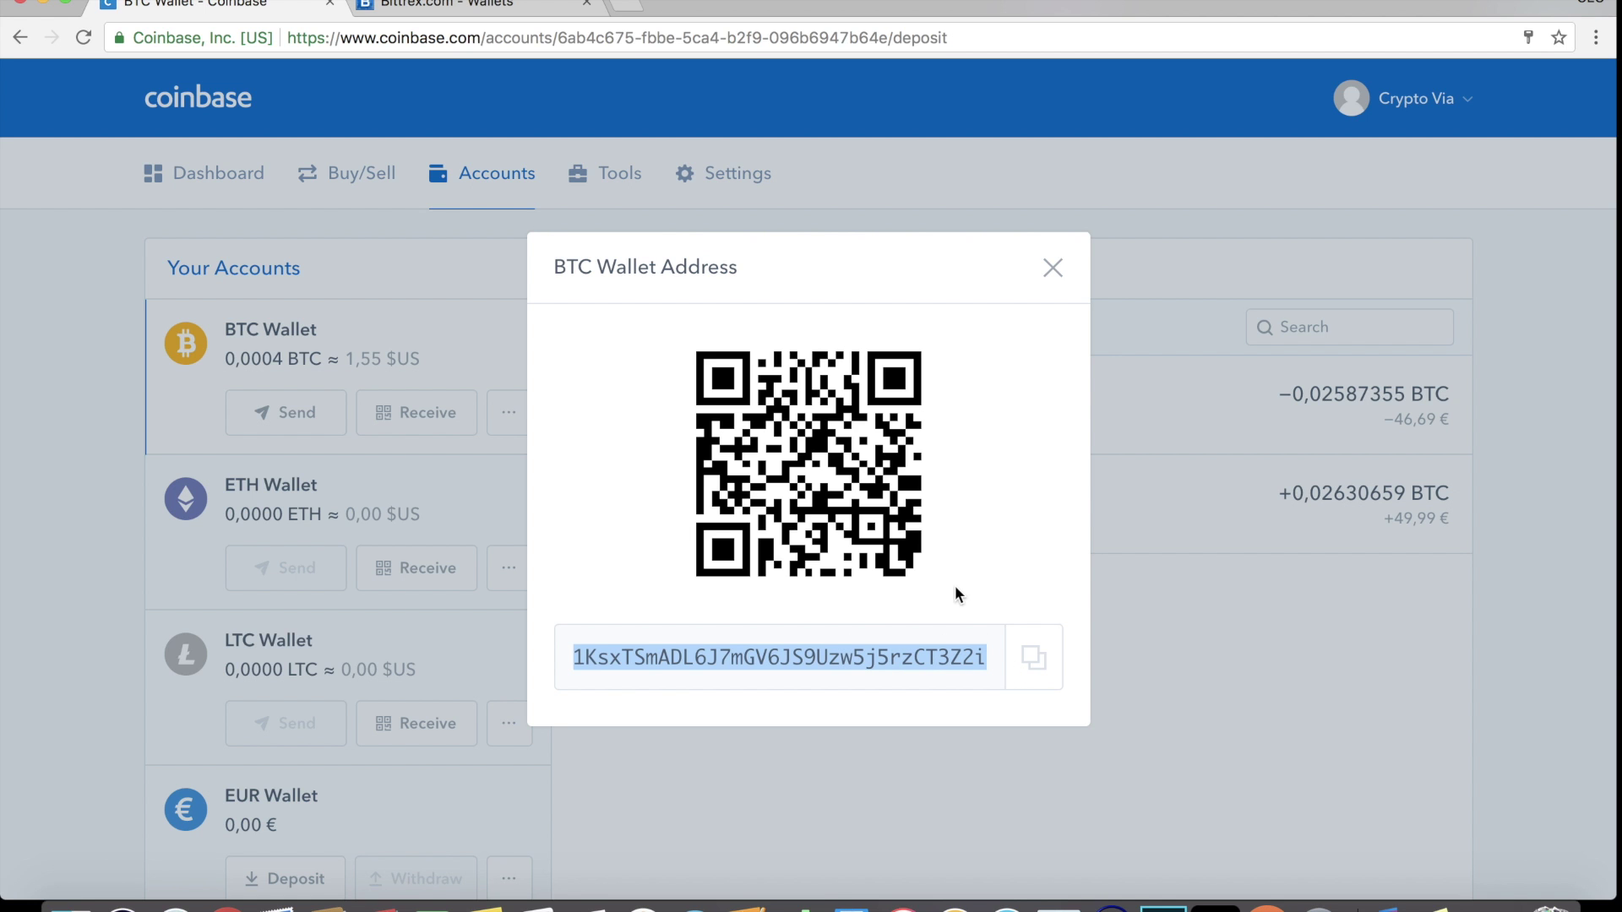
# Step: On Bittrex, fill the Bitcoin withdrawal with the copied address and the full available quantity of 0.00000199 BTC, and close it without submitting
pyautogui.click(428, 9)
pyautogui.click(897, 296)
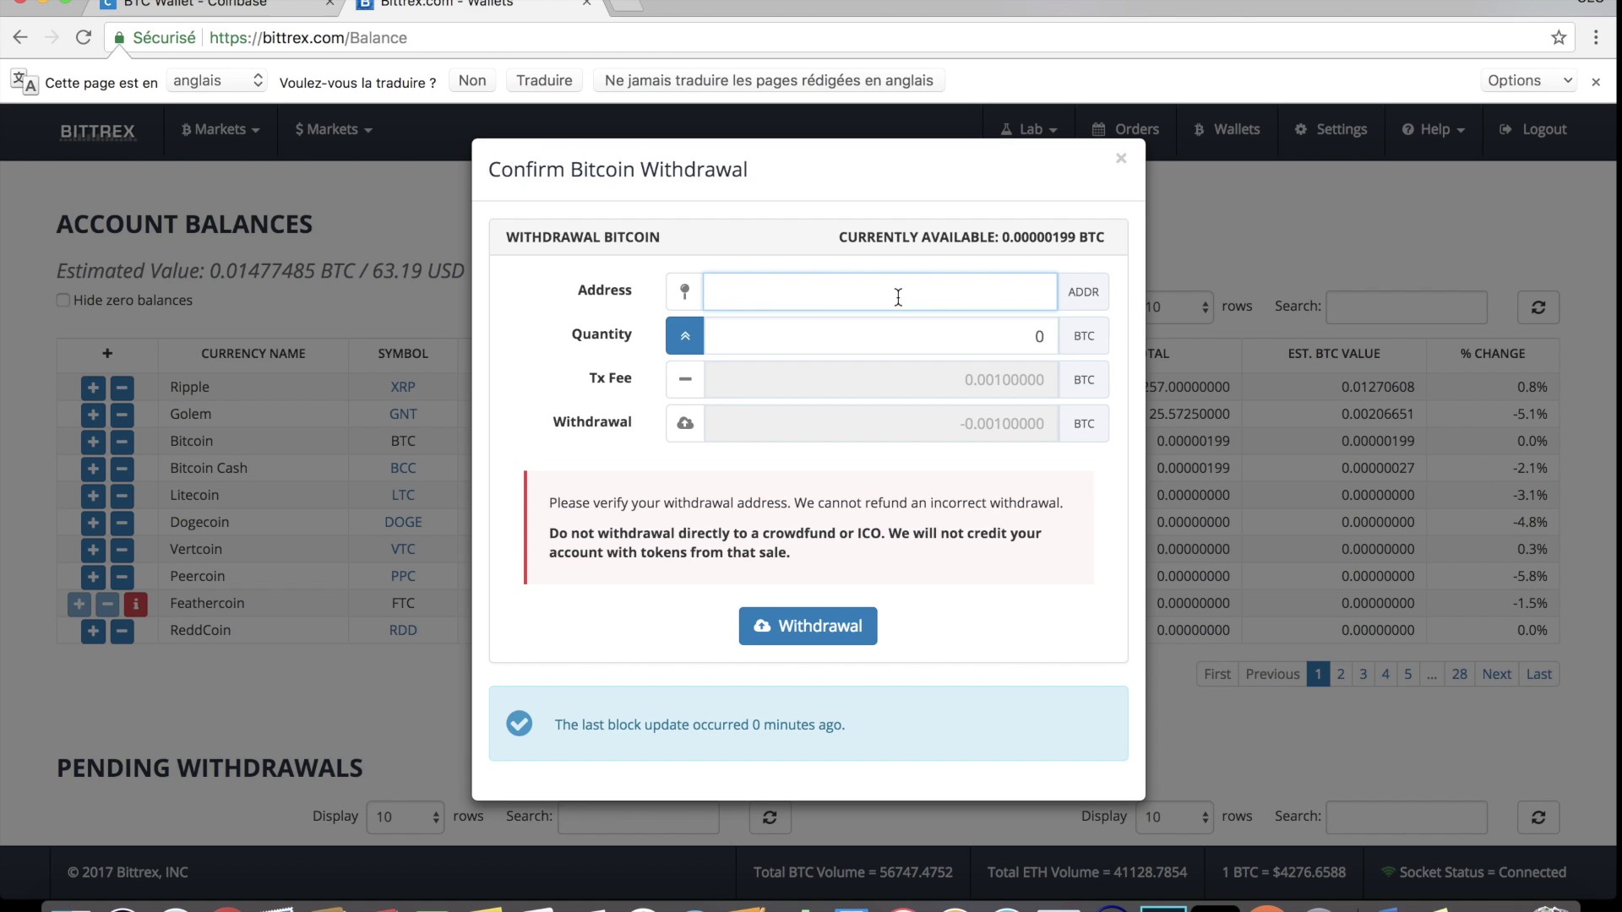
pyautogui.press('super+v')
pyautogui.click(825, 324)
pyautogui.click(683, 345)
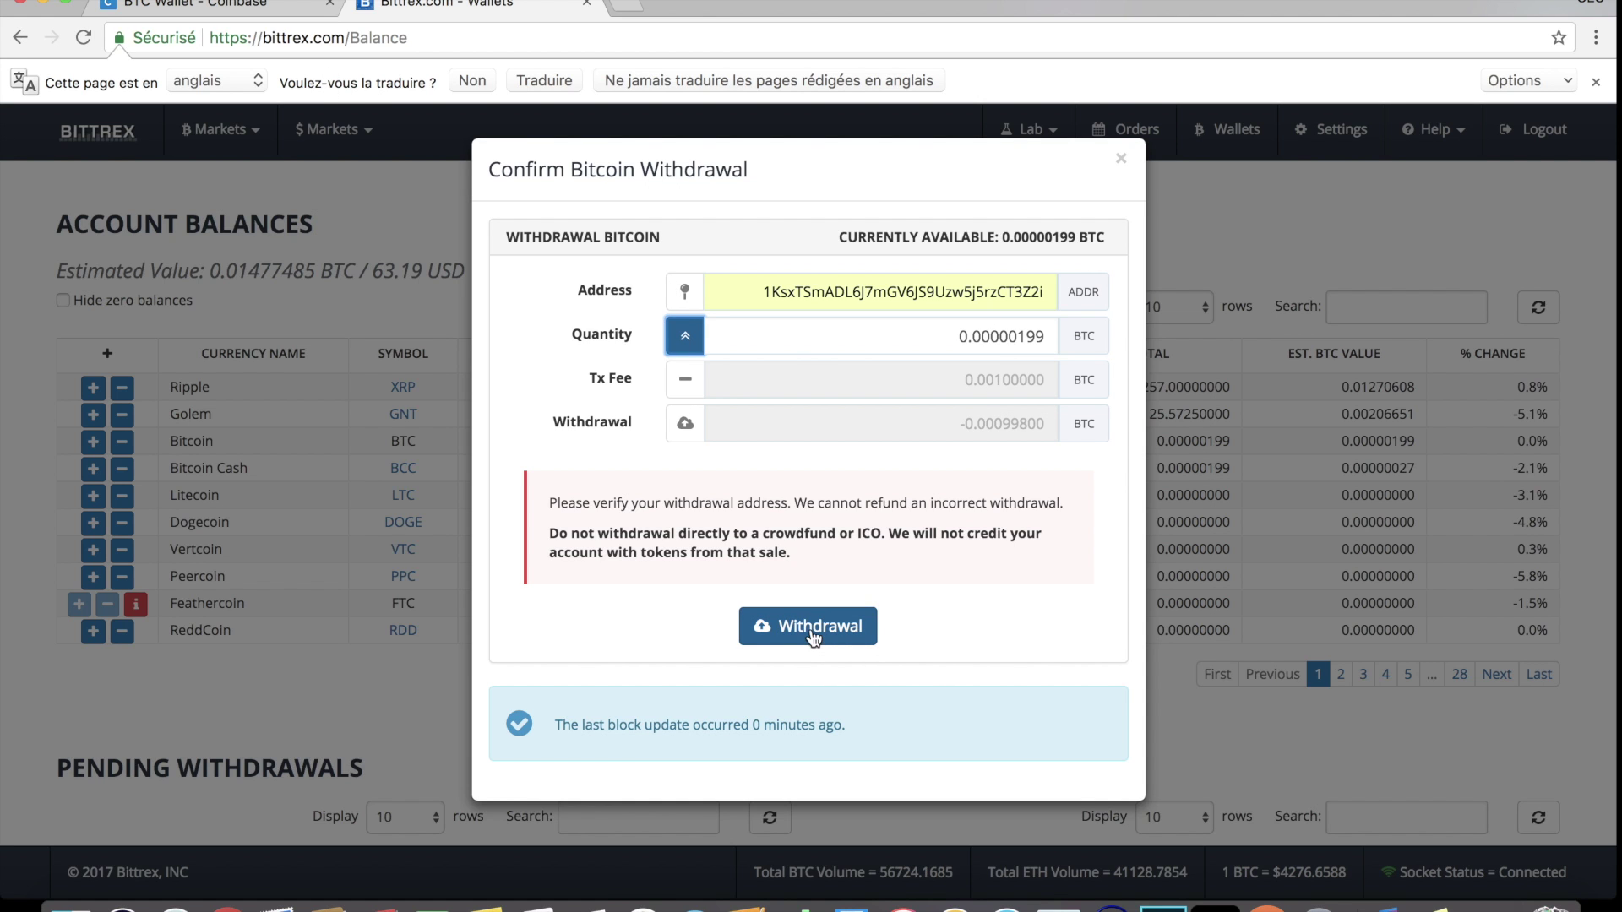
pyautogui.click(1121, 163)
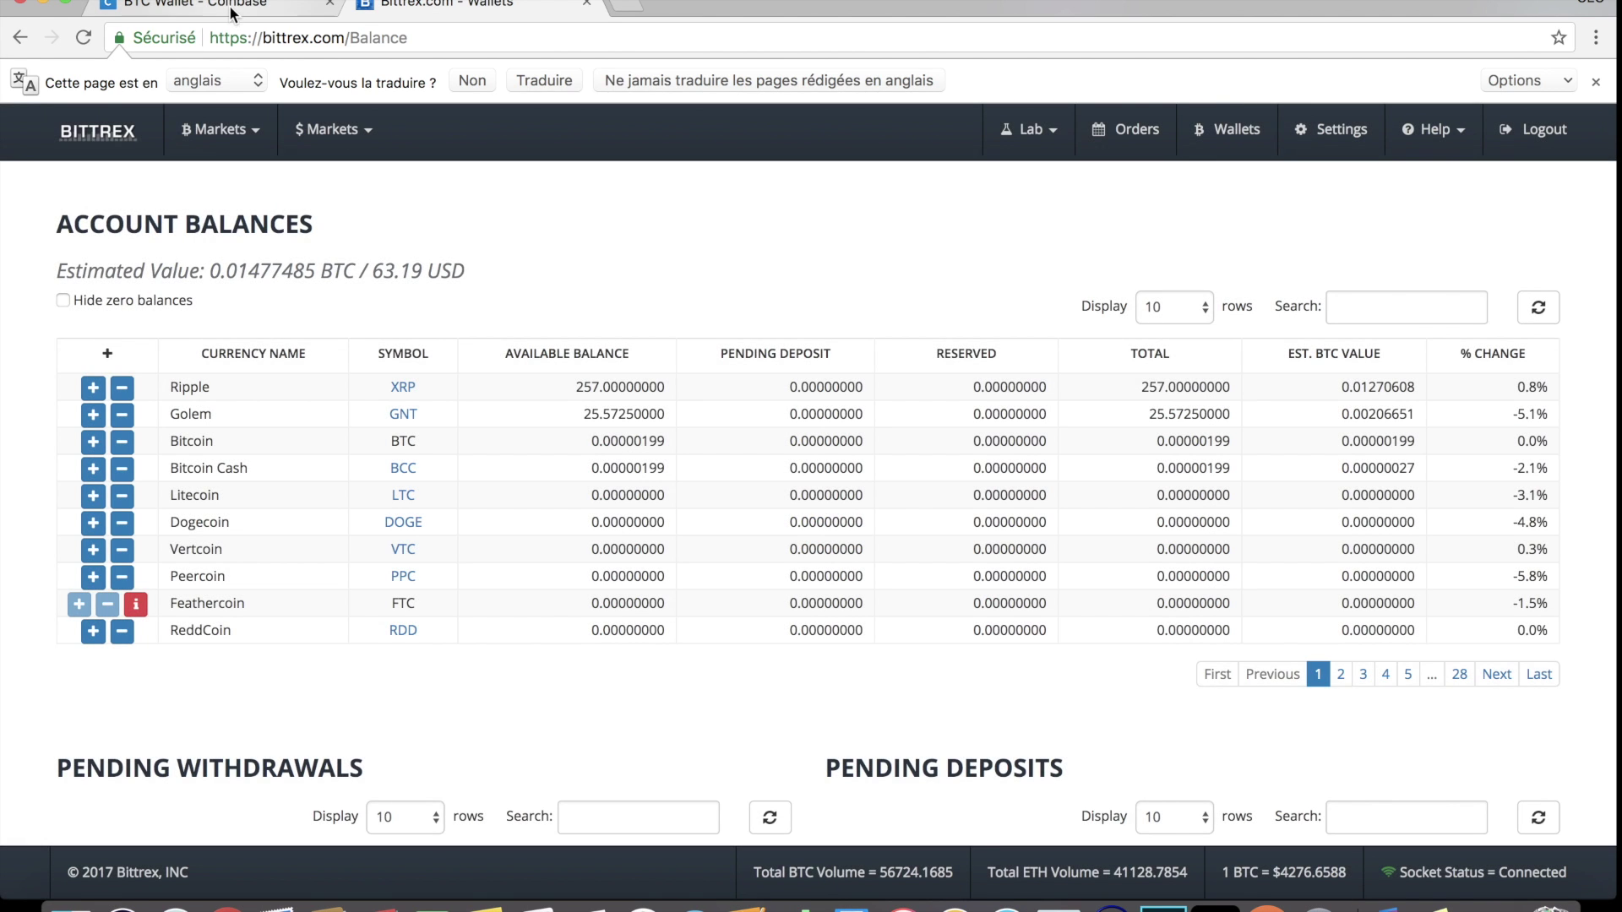
# Step: Return to Coinbase, close the BTC wallet address, and open the form for selling Bitcoin, dismissing the error banners
pyautogui.click(237, 7)
pyautogui.click(1052, 267)
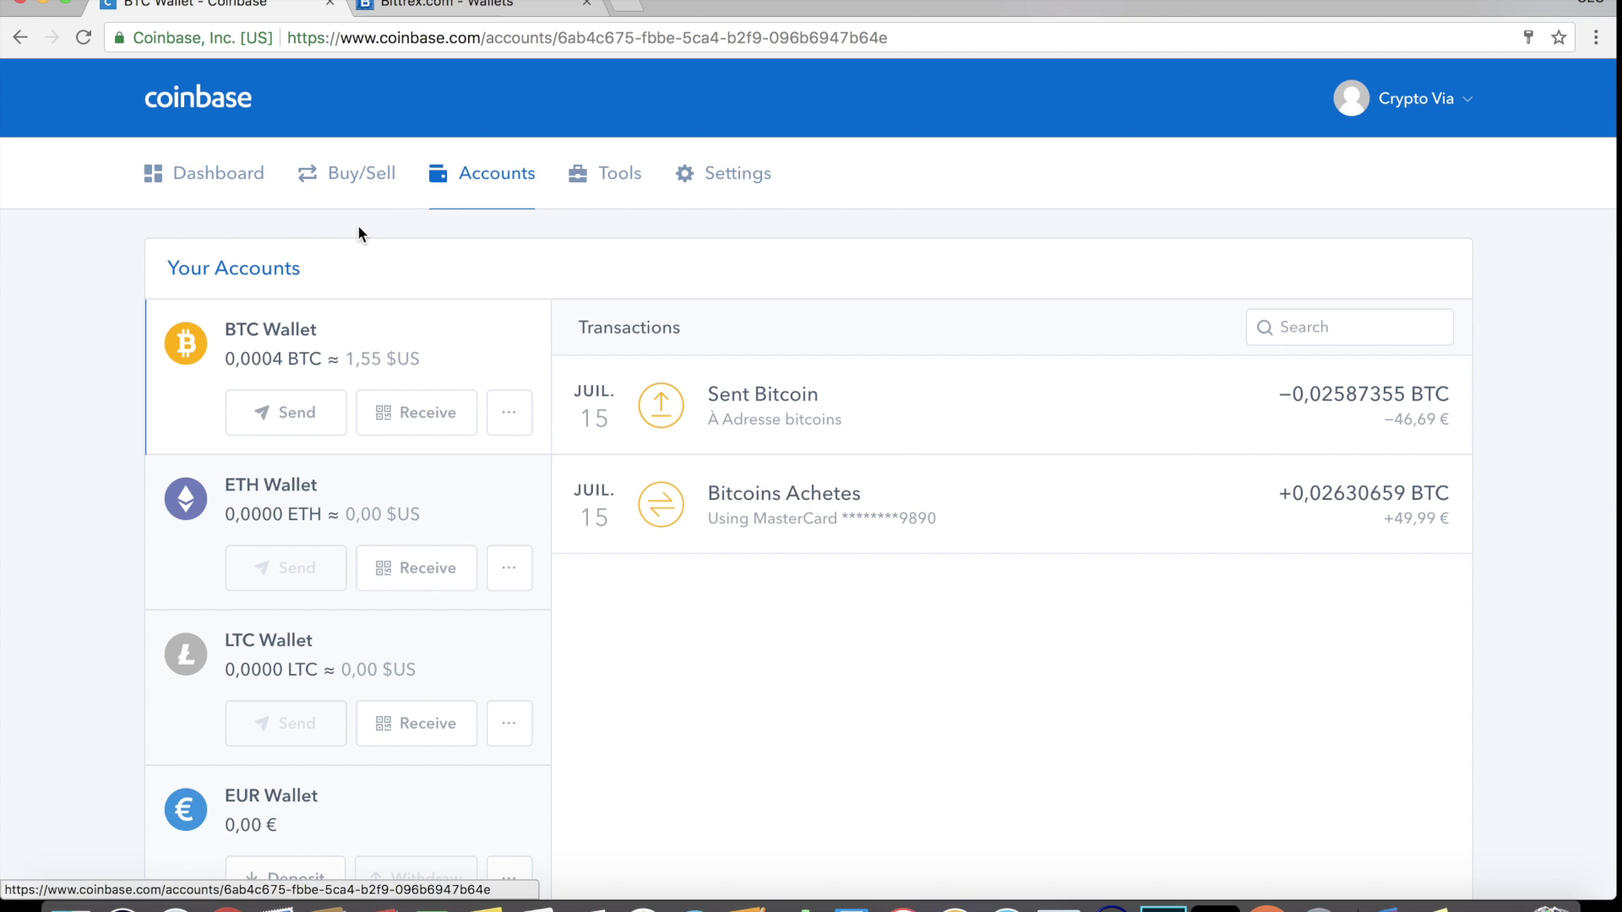
pyautogui.click(363, 194)
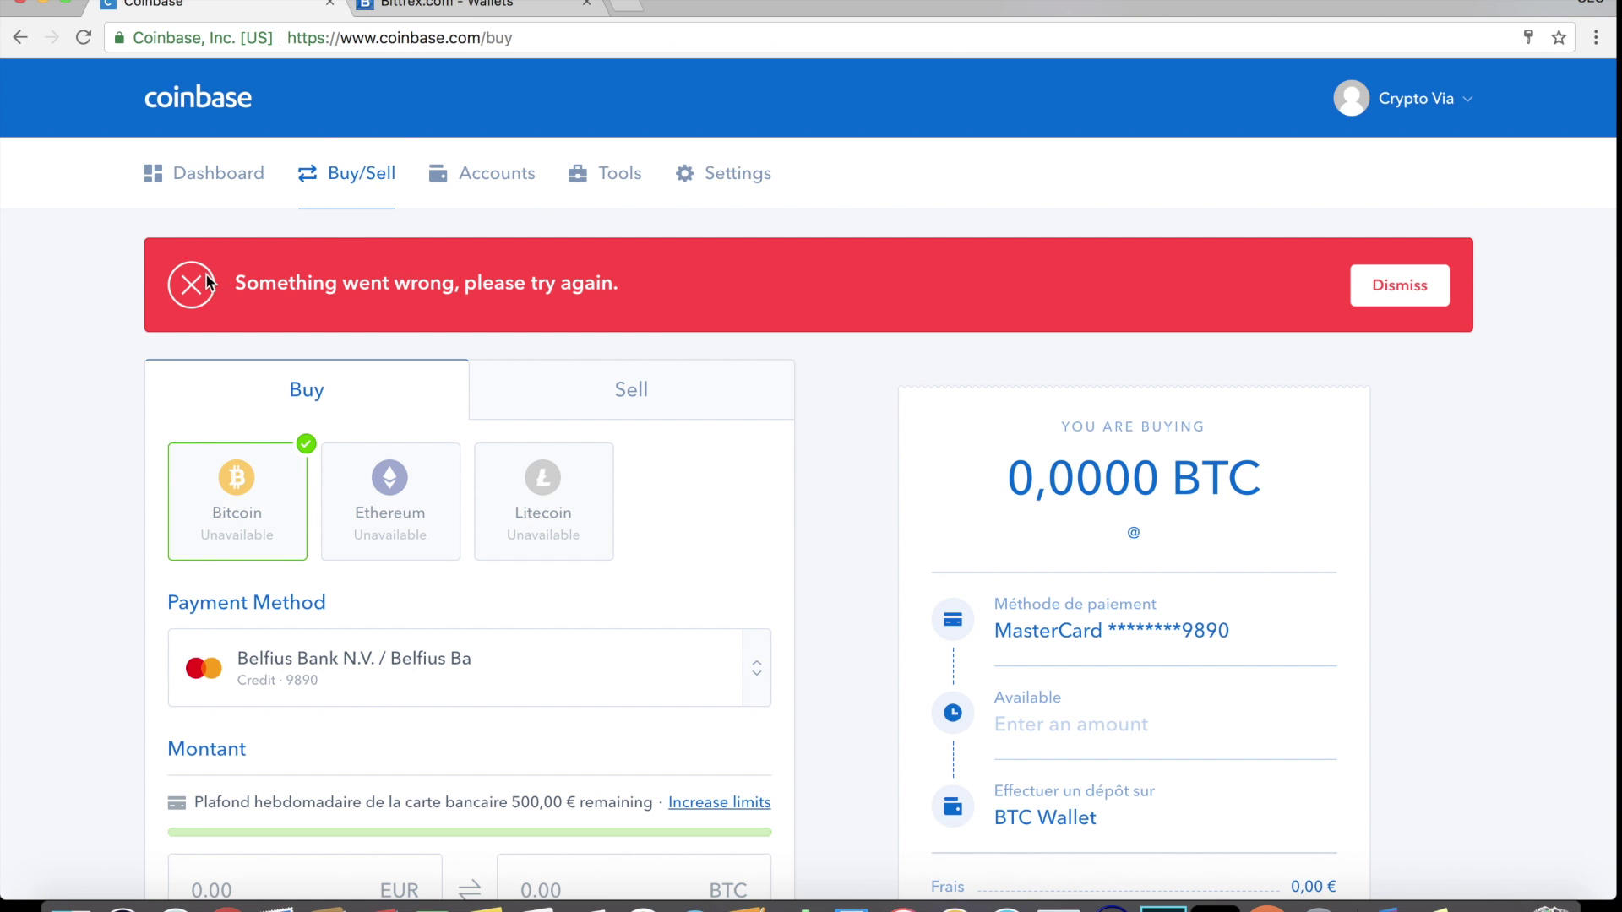
pyautogui.click(1423, 291)
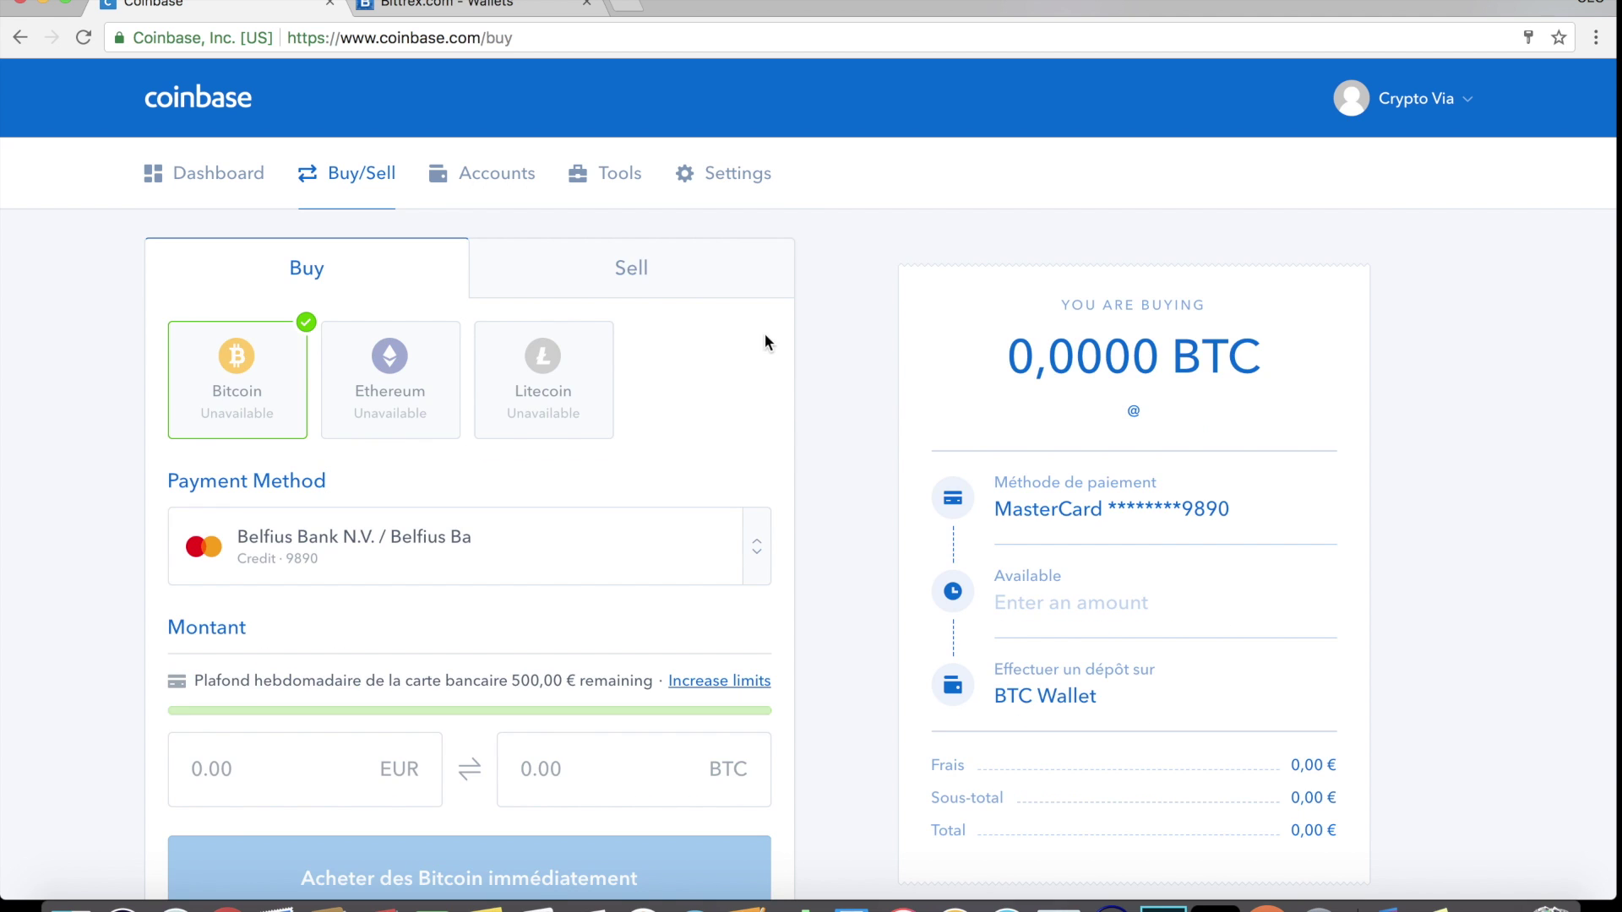
pyautogui.click(636, 267)
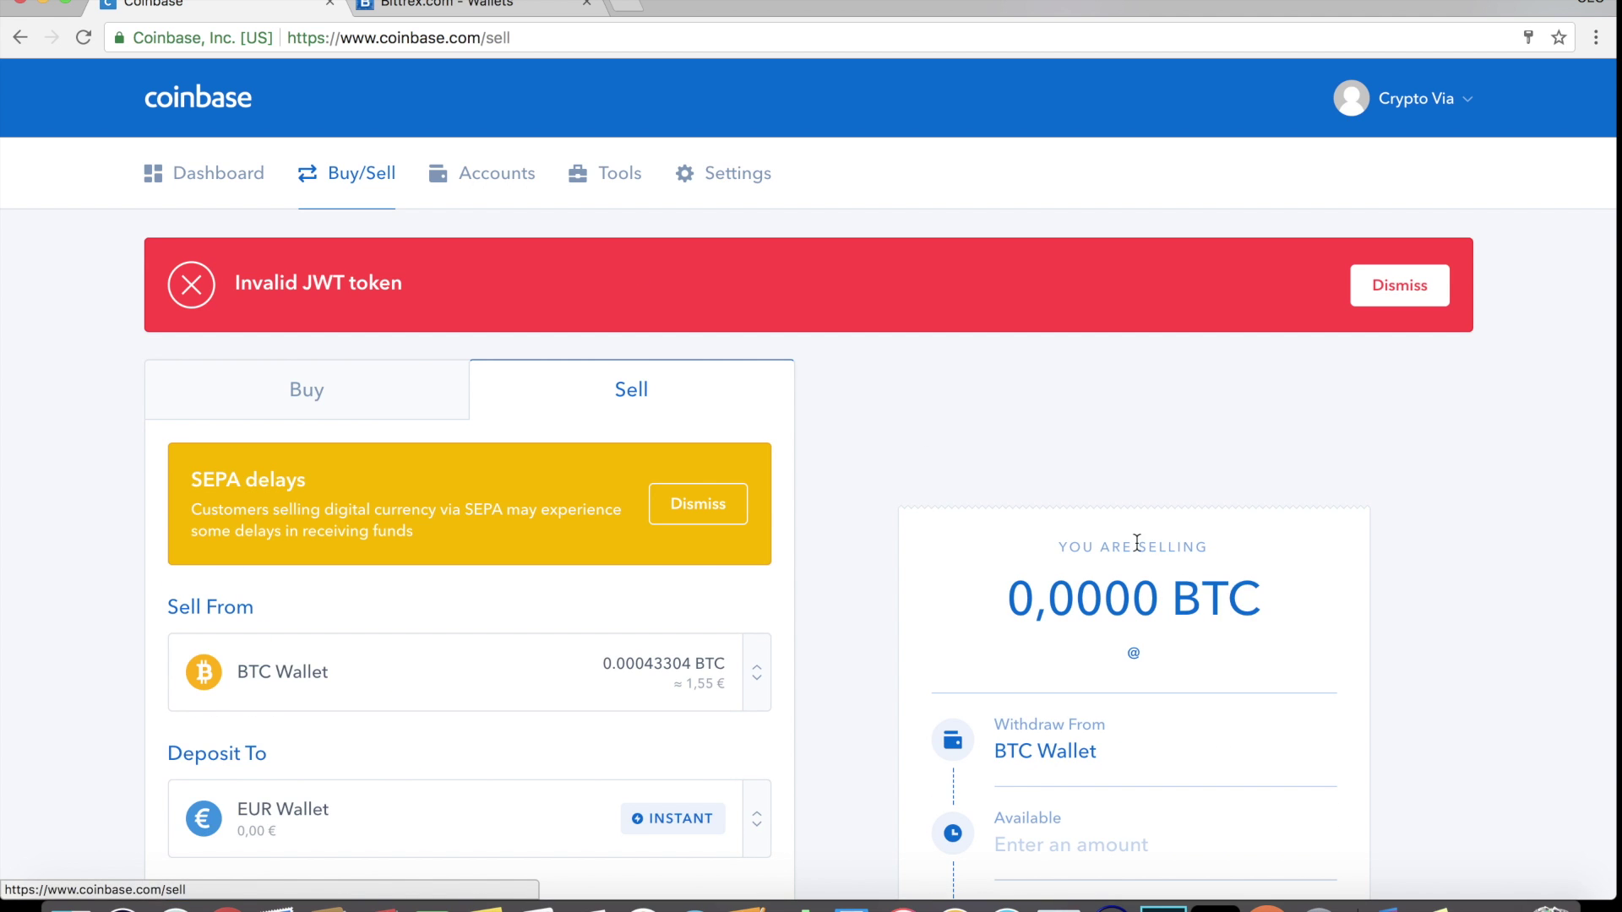
pyautogui.click(1417, 290)
# Step: Try a sale amount of 100 EUR from the BTC Wallet and clear the amount again
pyautogui.scroll(-5, 420, 559)
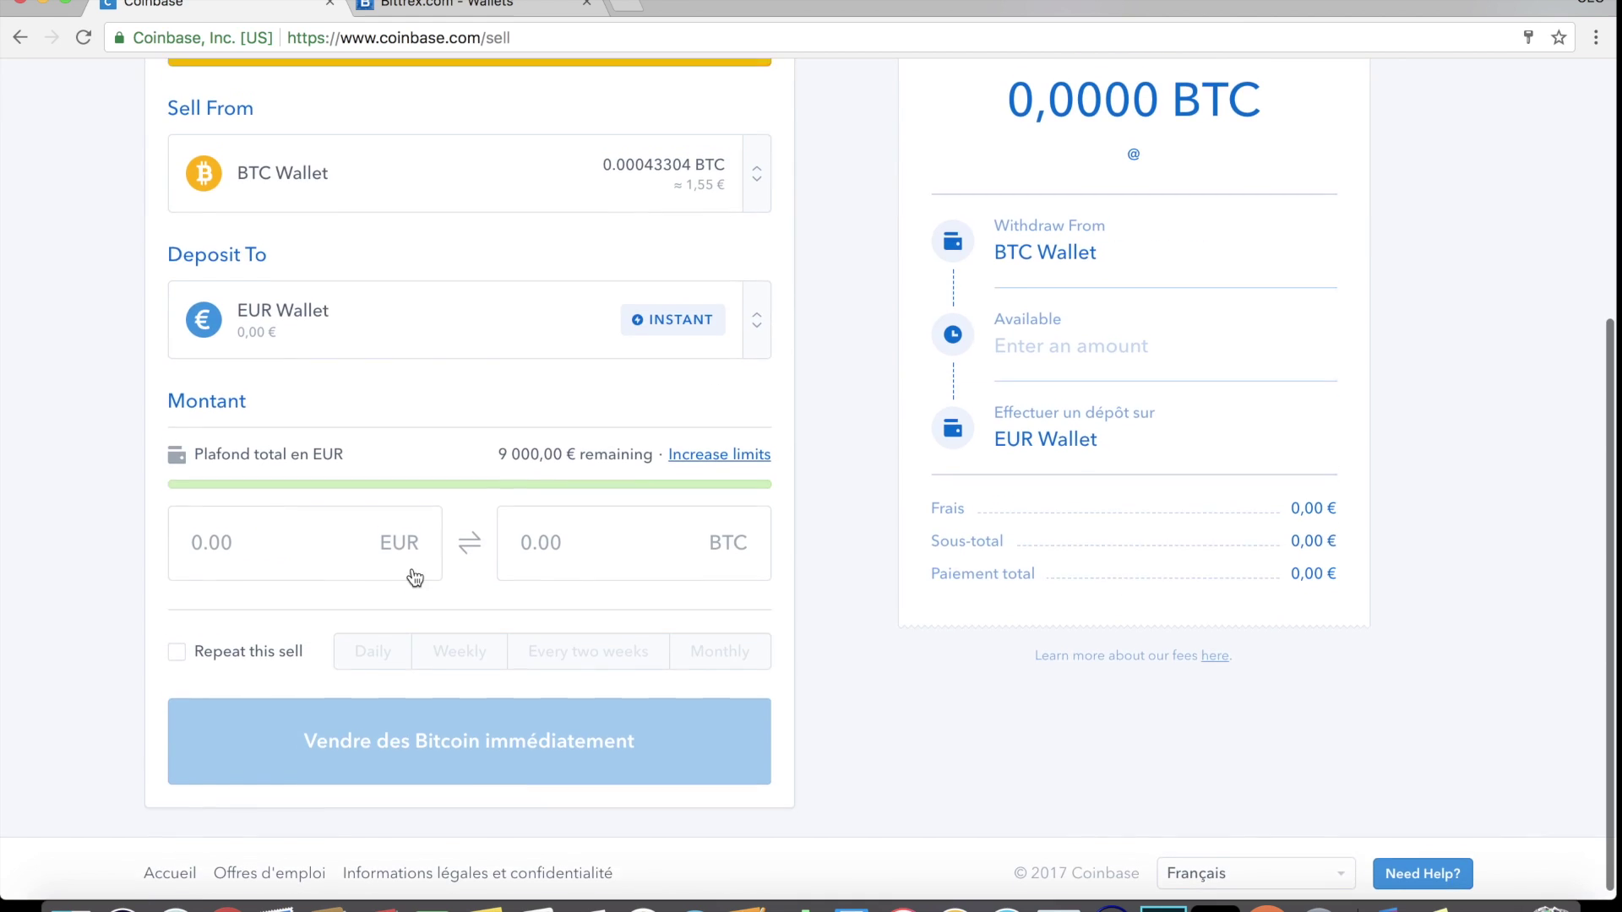
pyautogui.click(264, 535)
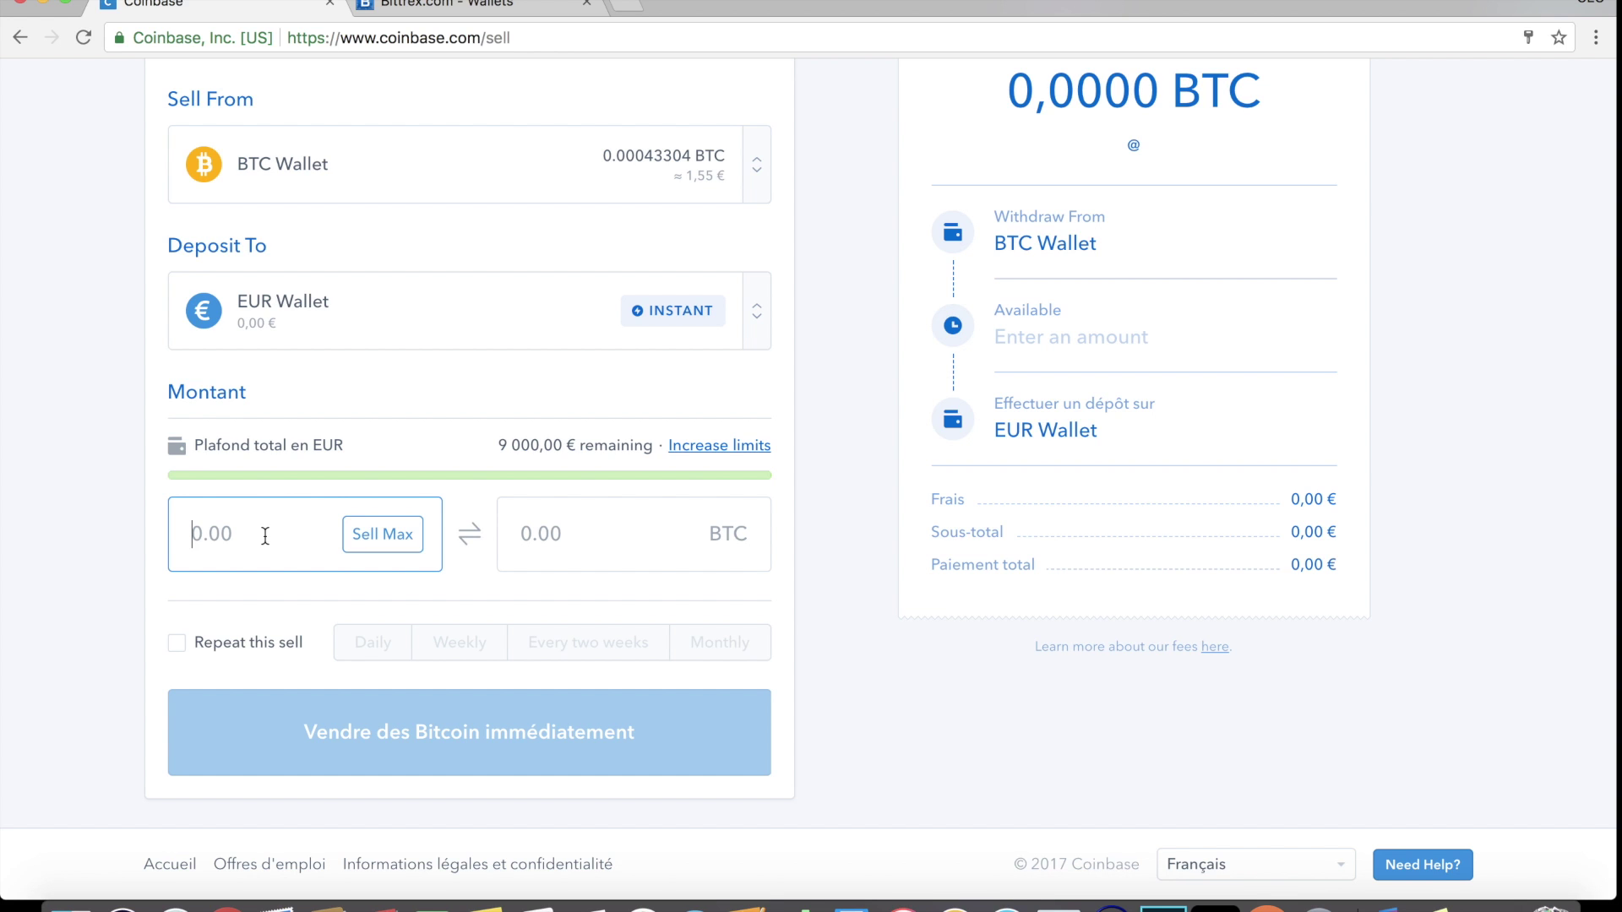
pyautogui.write('100')
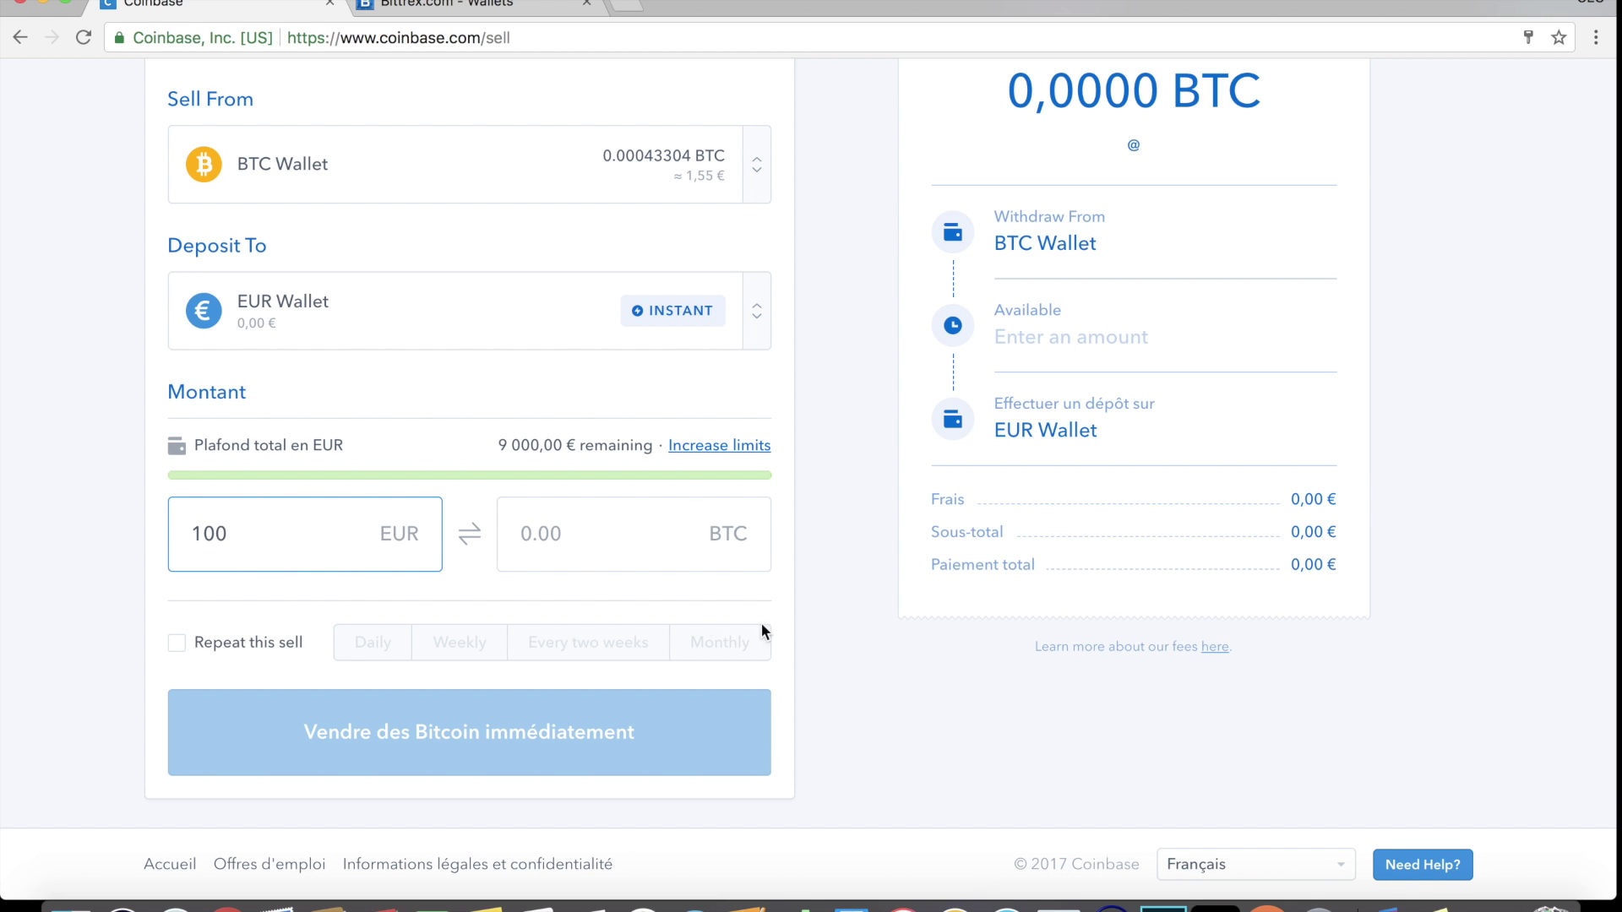
pyautogui.click(608, 536)
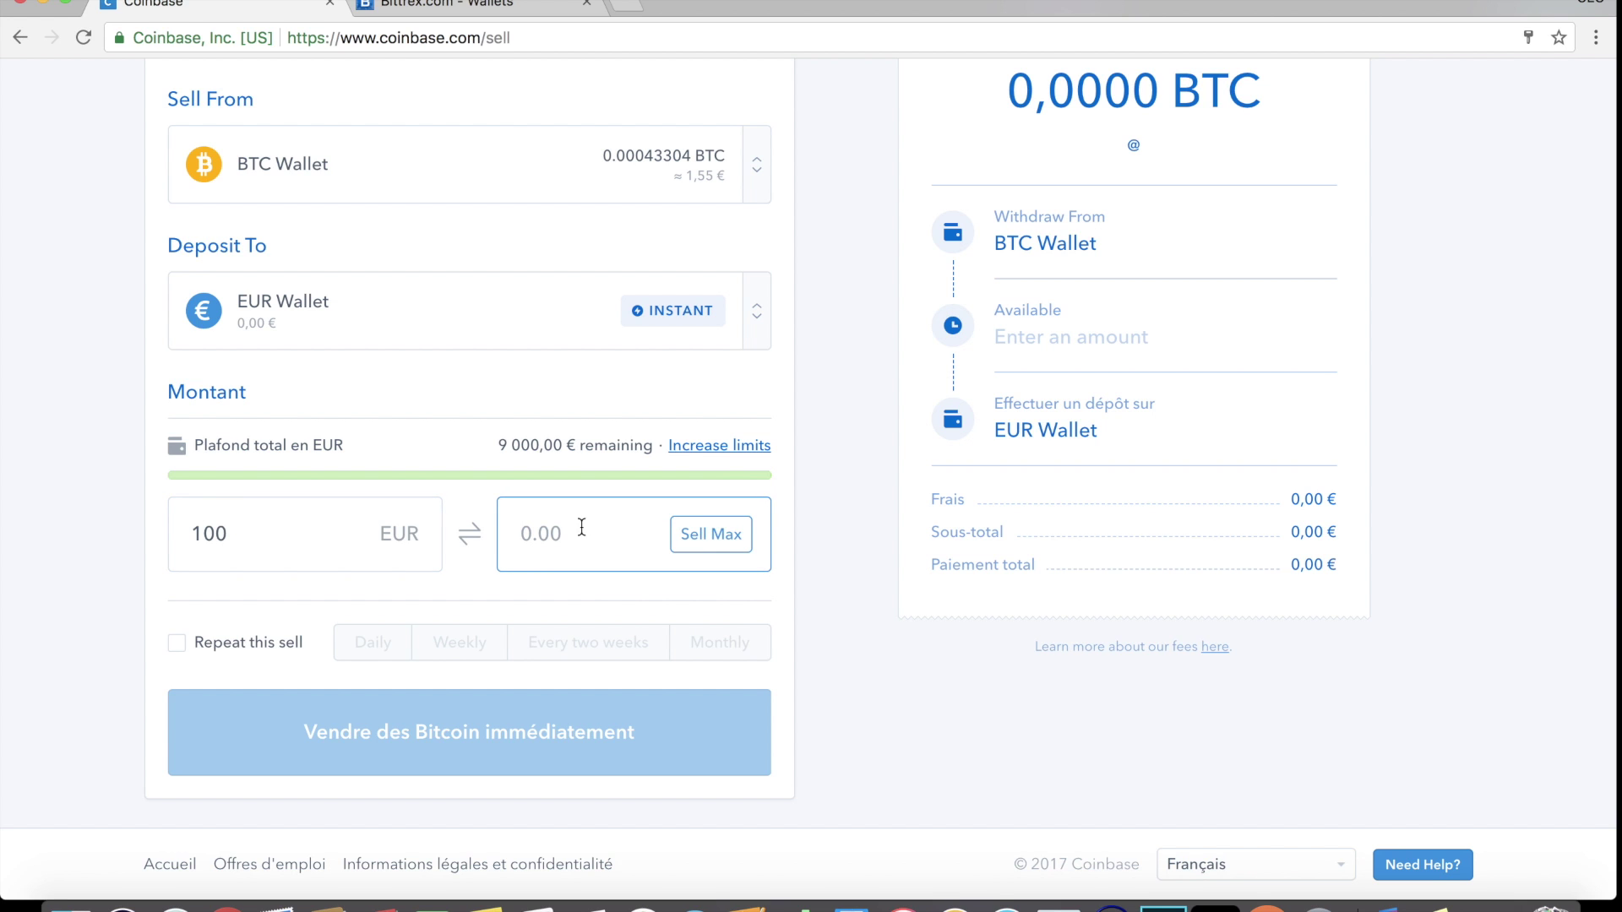
pyautogui.moveTo(256, 549); pyautogui.dragTo(98, 554)
pyautogui.press('BackSpace')
pyautogui.click(601, 507)
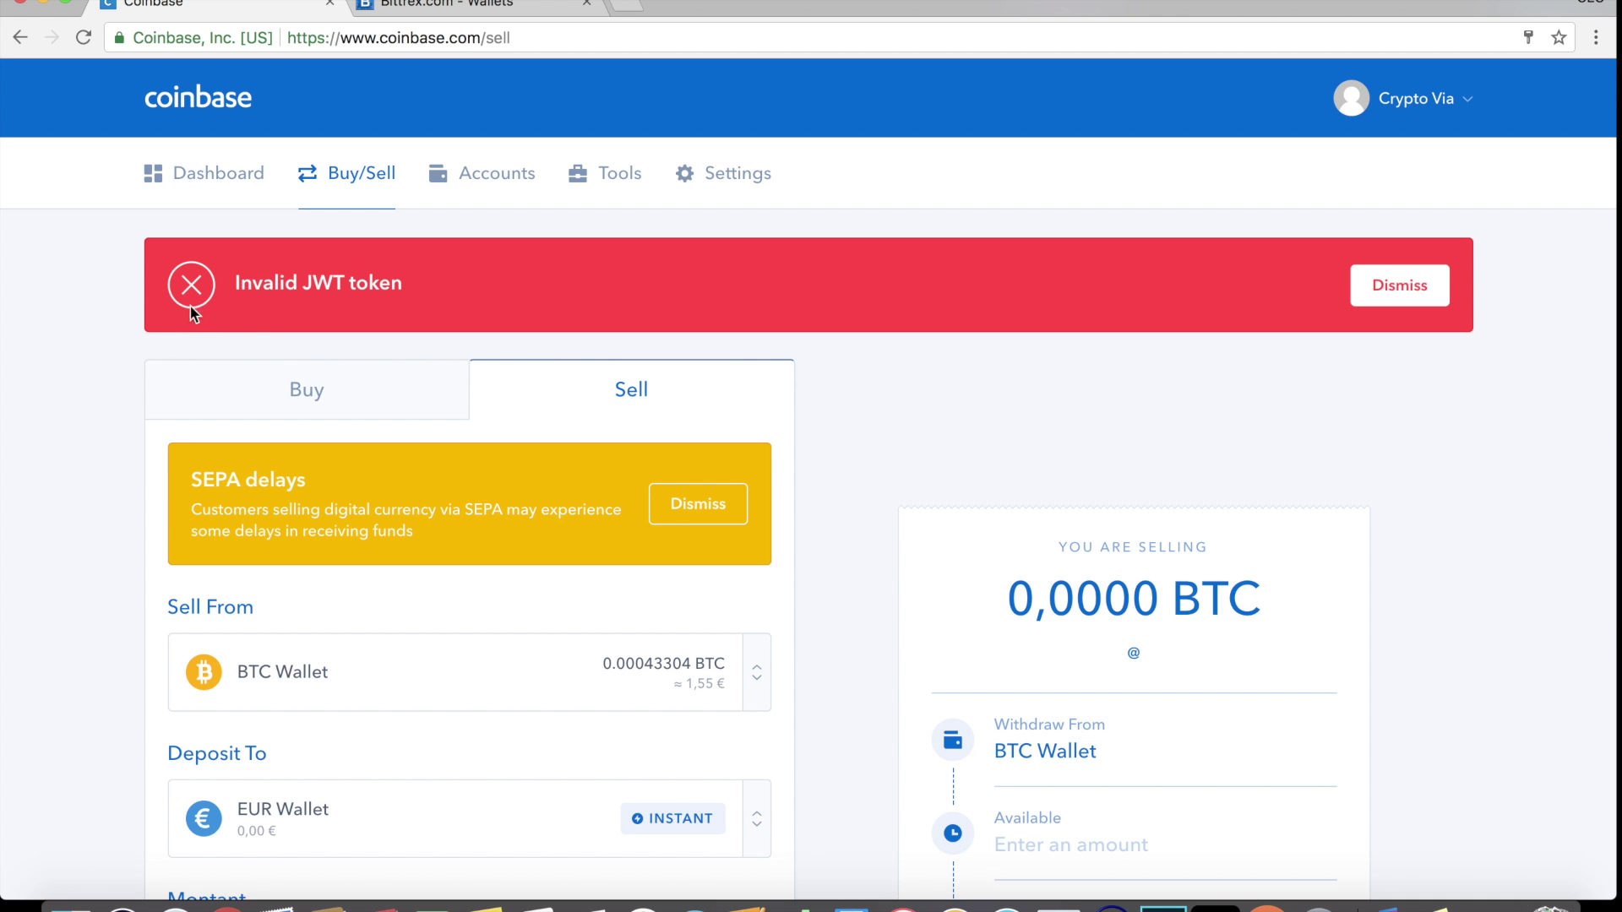
pyautogui.scroll(-6, 928, 363)
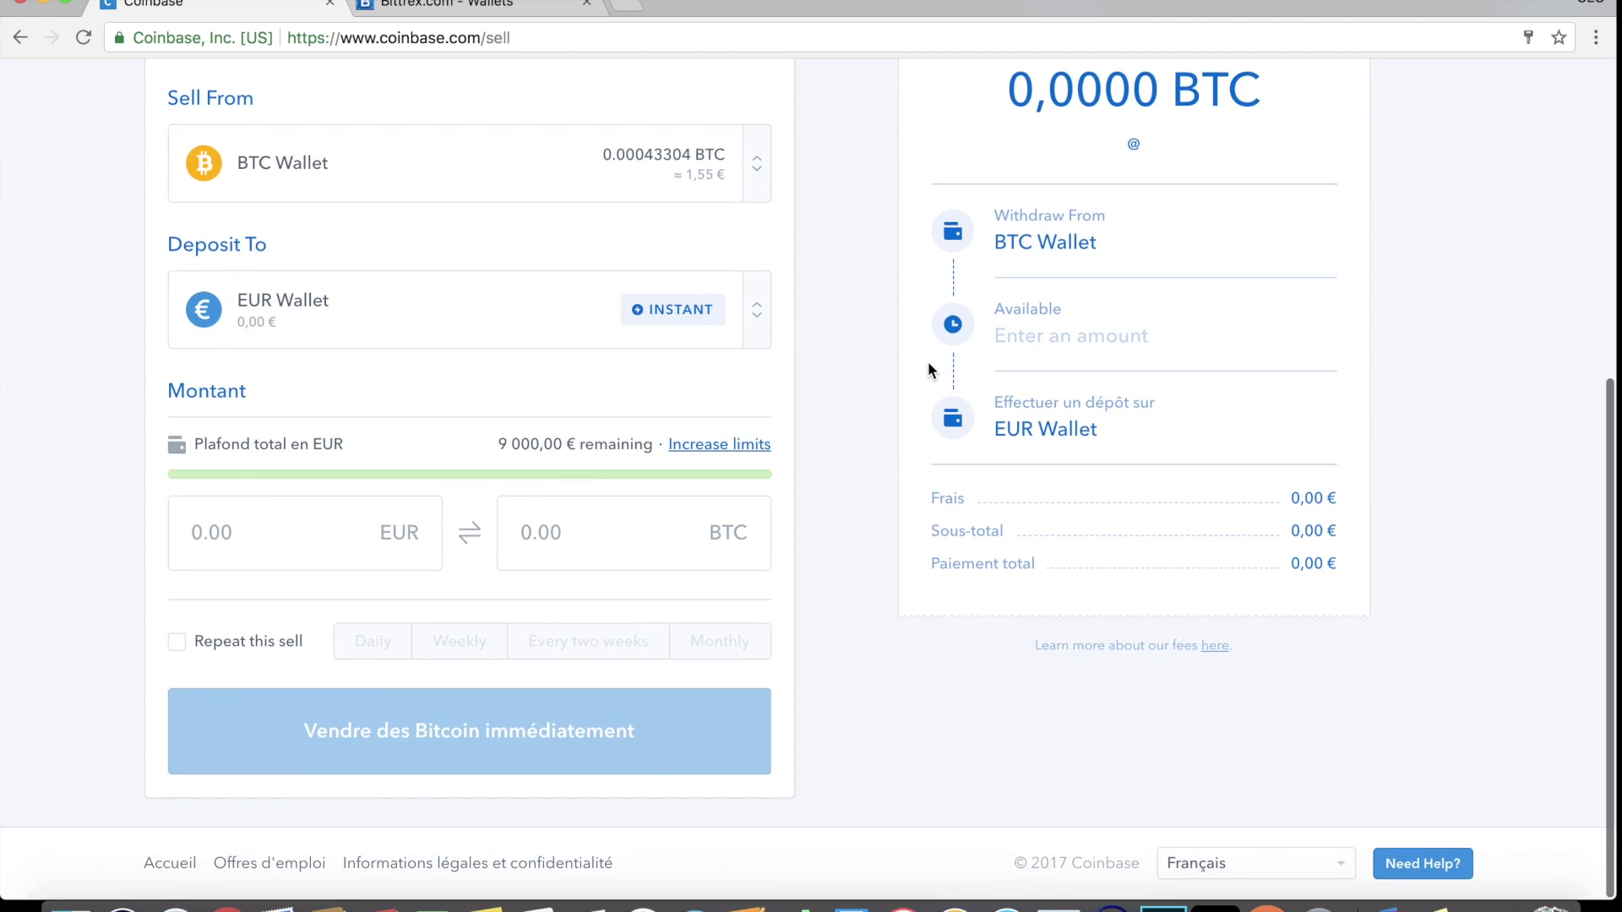
pyautogui.scroll(3, 927, 362)
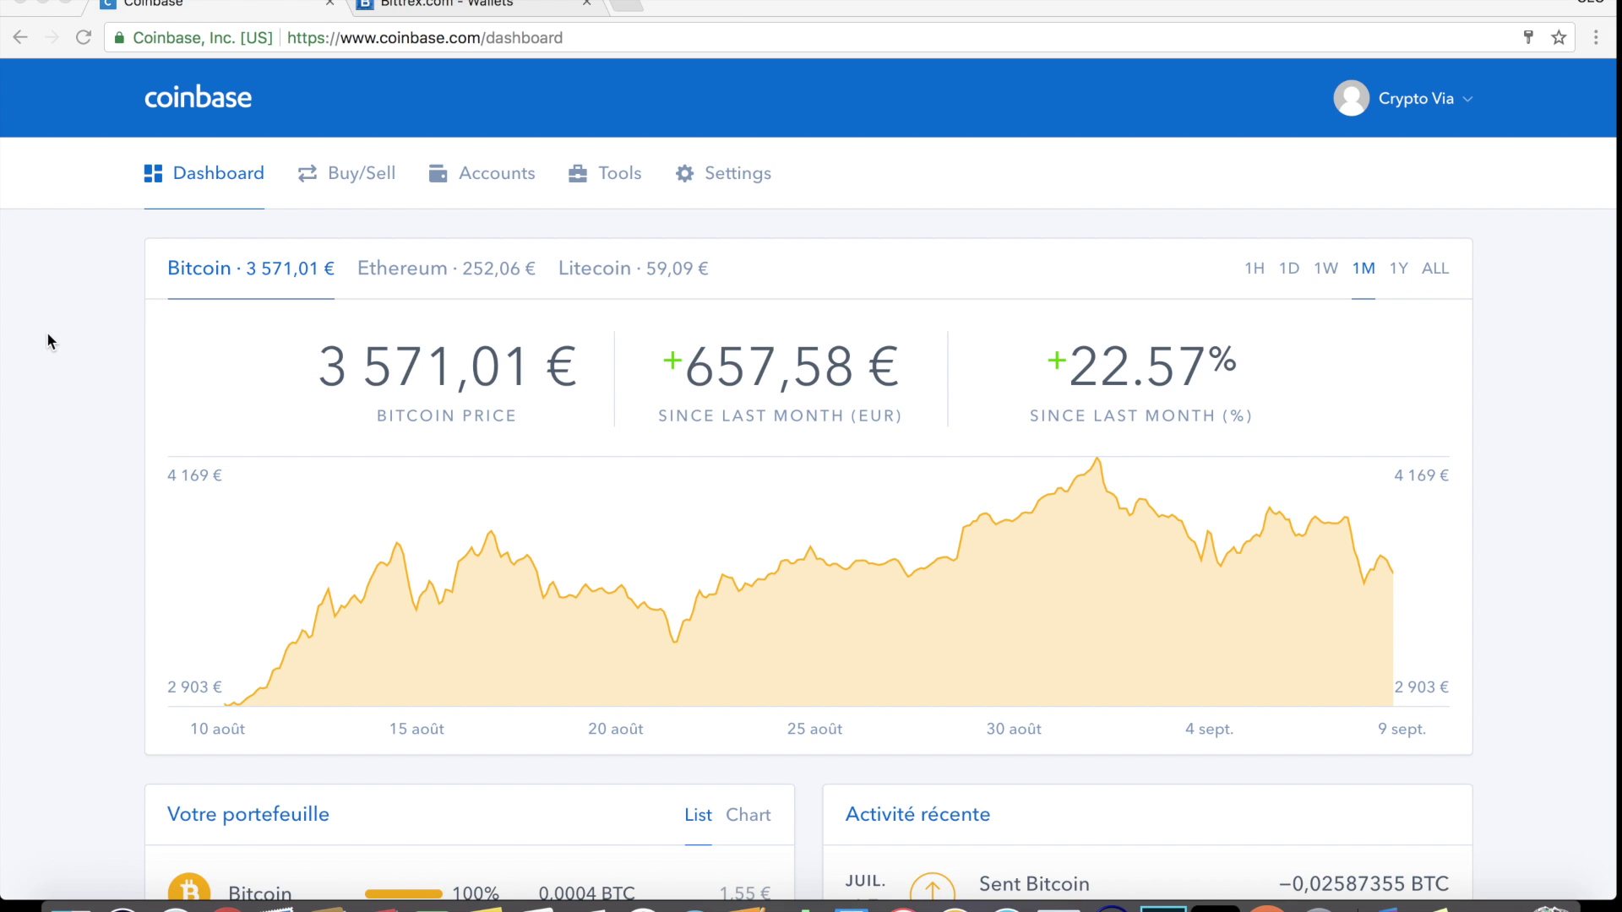